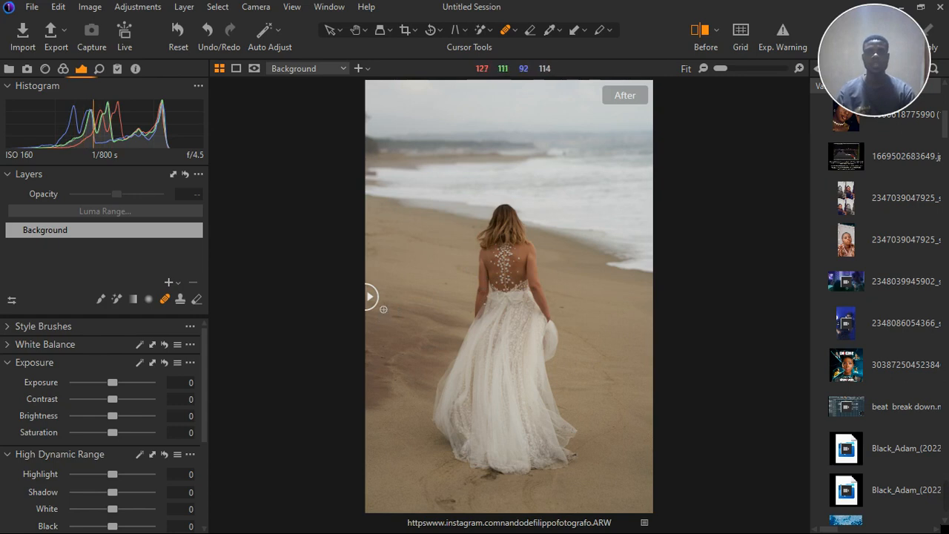
Set the Background layer's white balance mode to Shot and compare the photo before and after.
left_click_drag(381, 304, 642, 308)
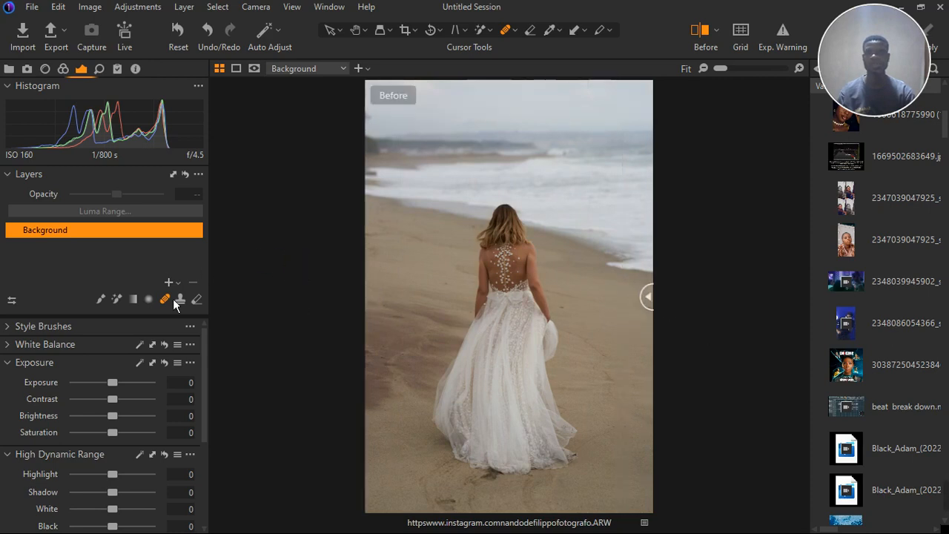
left_click(9, 362)
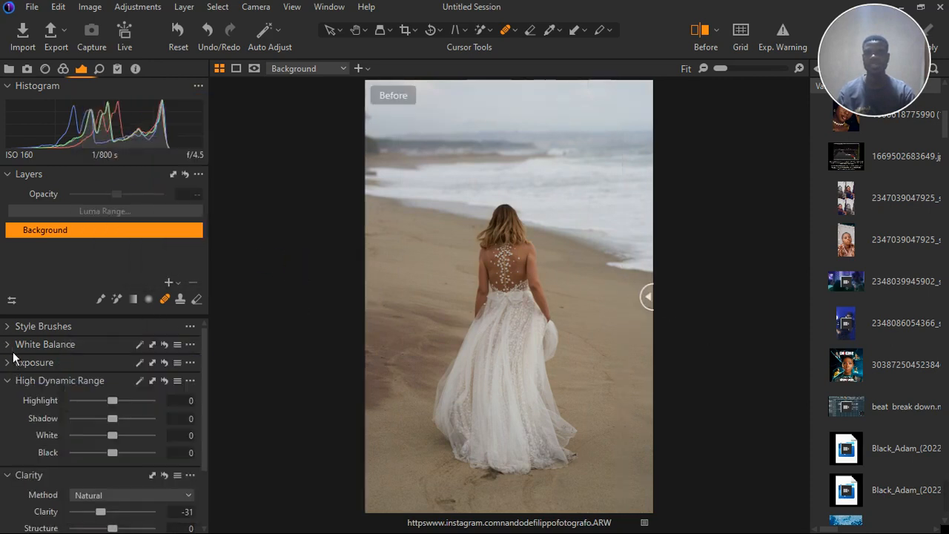
left_click(10, 347)
left_click(171, 366)
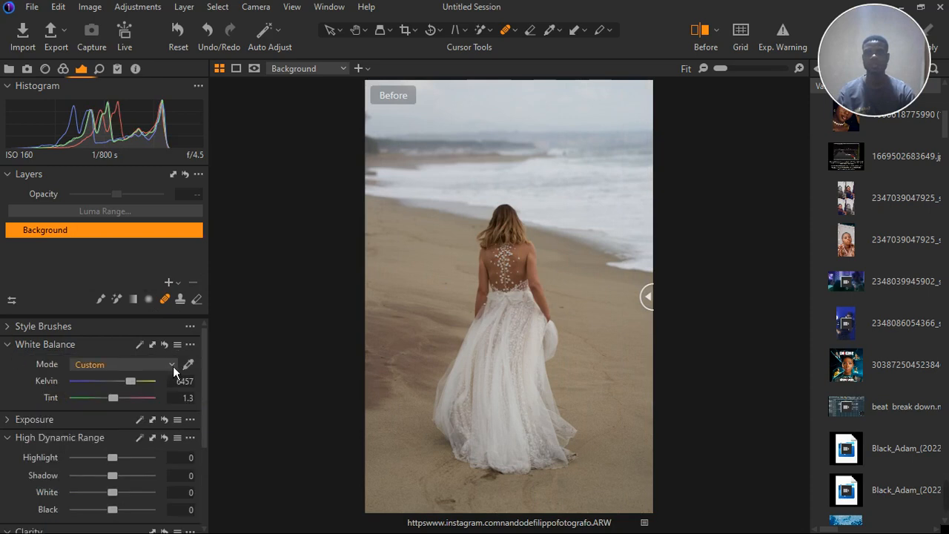
left_click(138, 214)
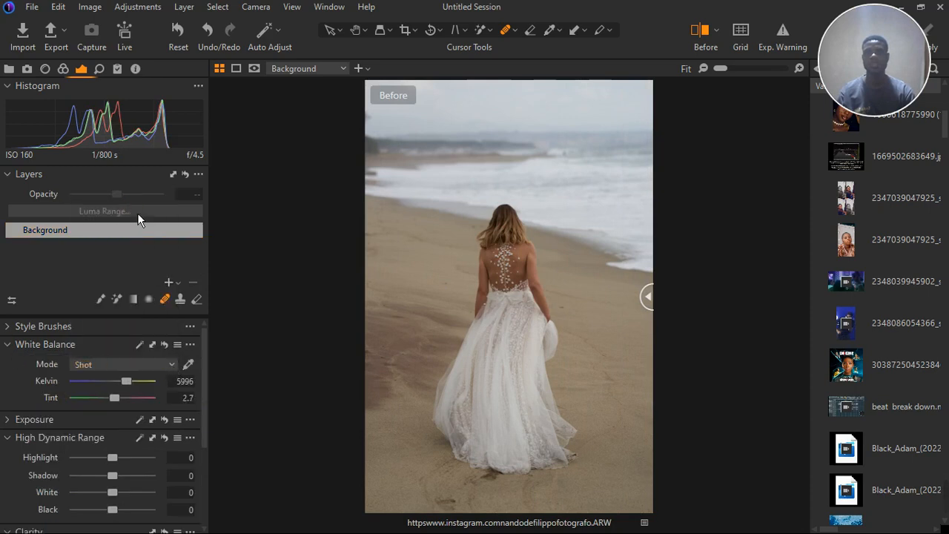
left_click_drag(652, 302, 330, 321)
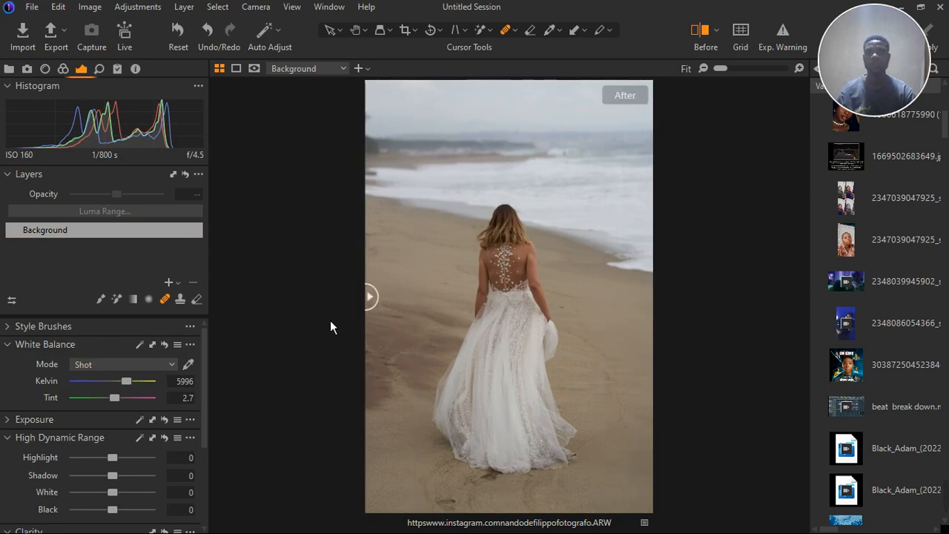
left_click(13, 352)
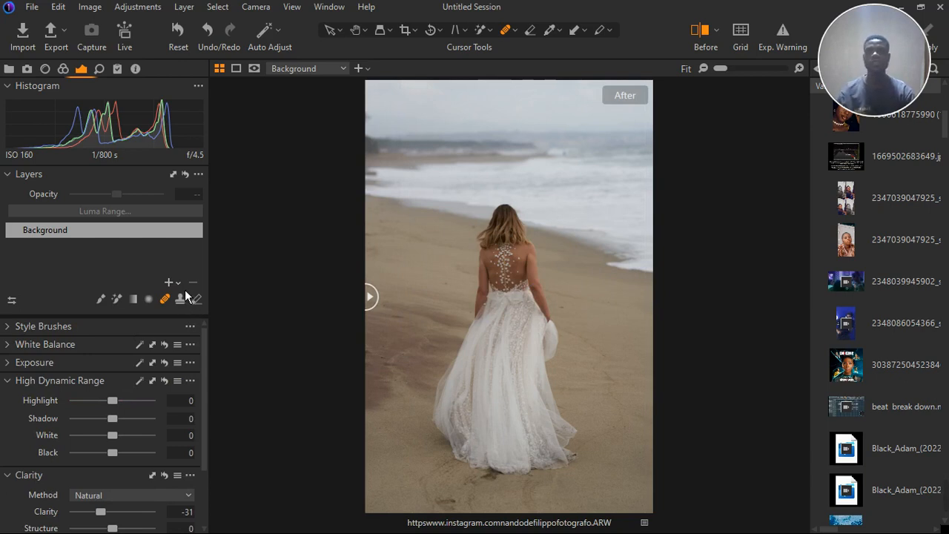
Add a new filled adjustment layer, check its mask coverage, and turn off the before/after comparison.
left_click(178, 283)
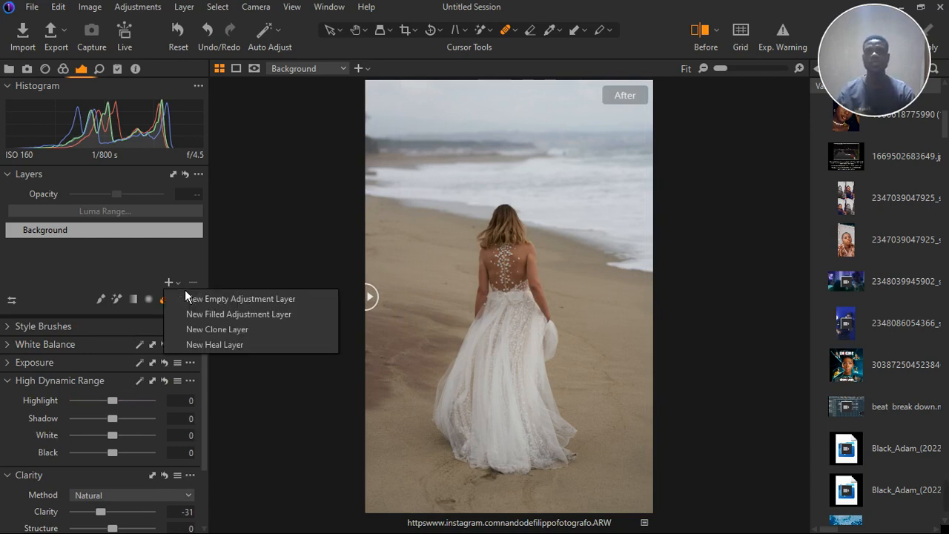
left_click(221, 324)
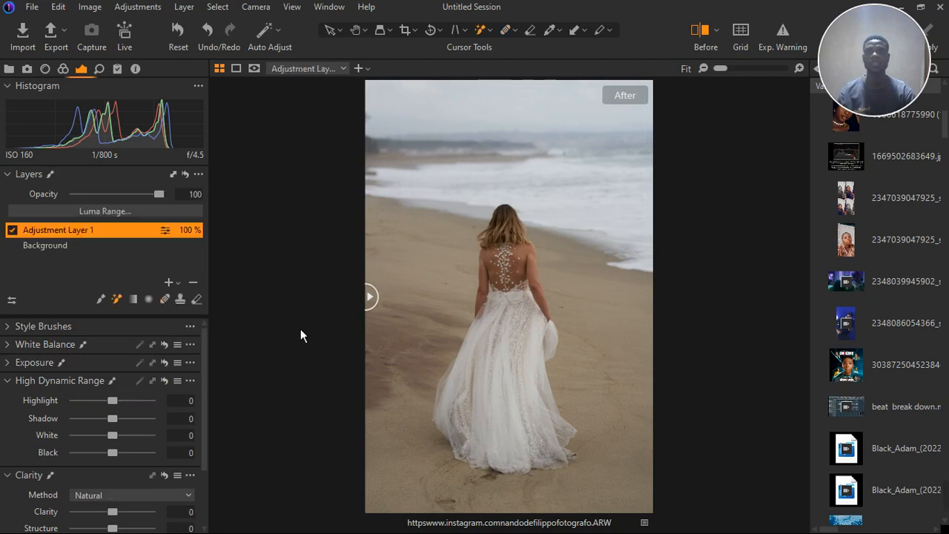
key("m")
left_click(509, 296)
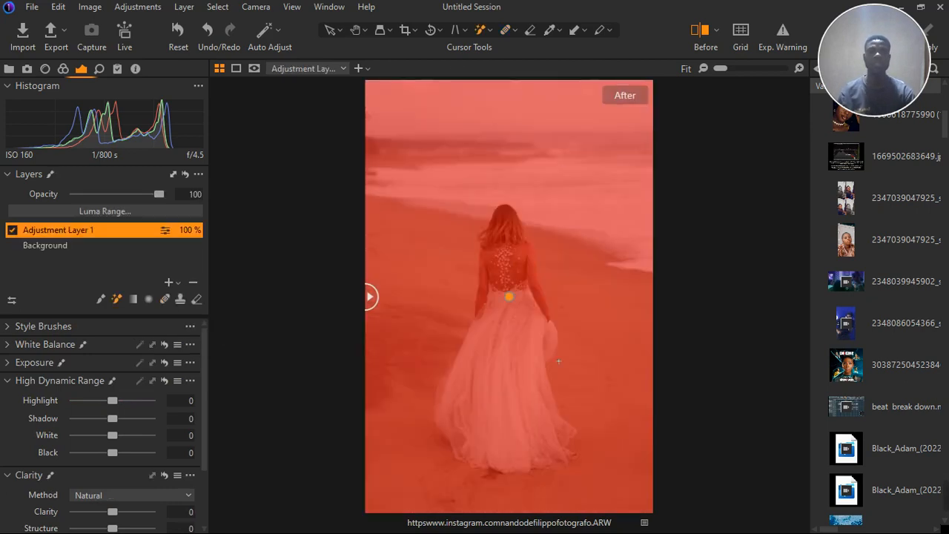
key("m")
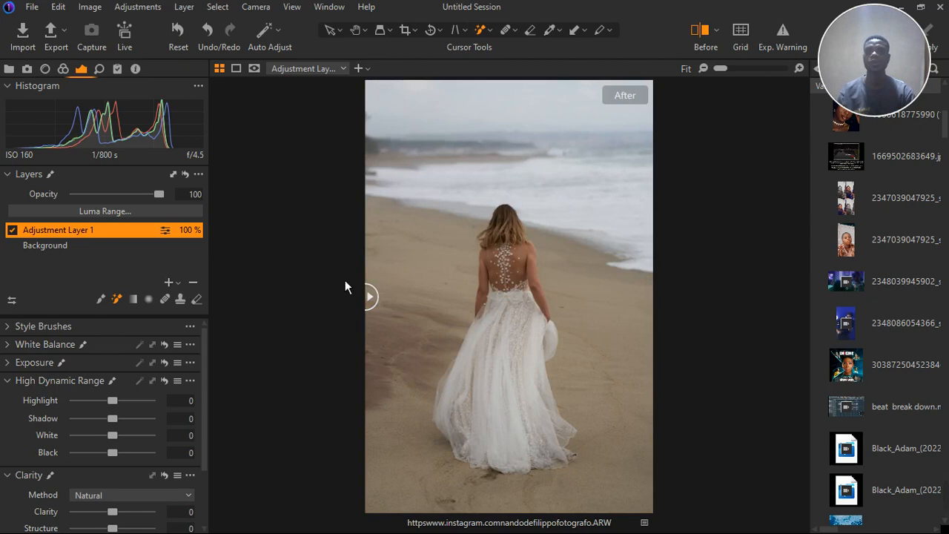
left_click(710, 36)
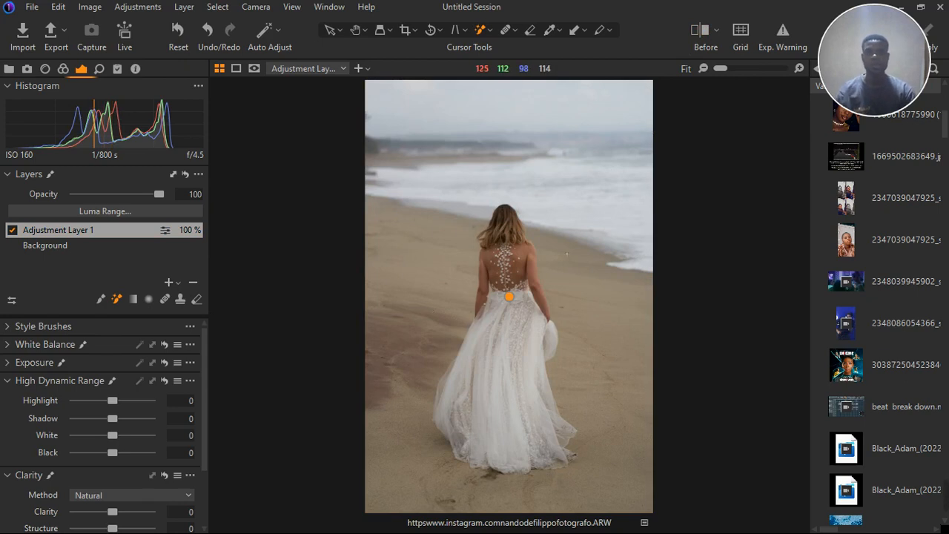
Rename the adjustment layer as "white balance" and open its White Balance settings.
double_click(52, 230)
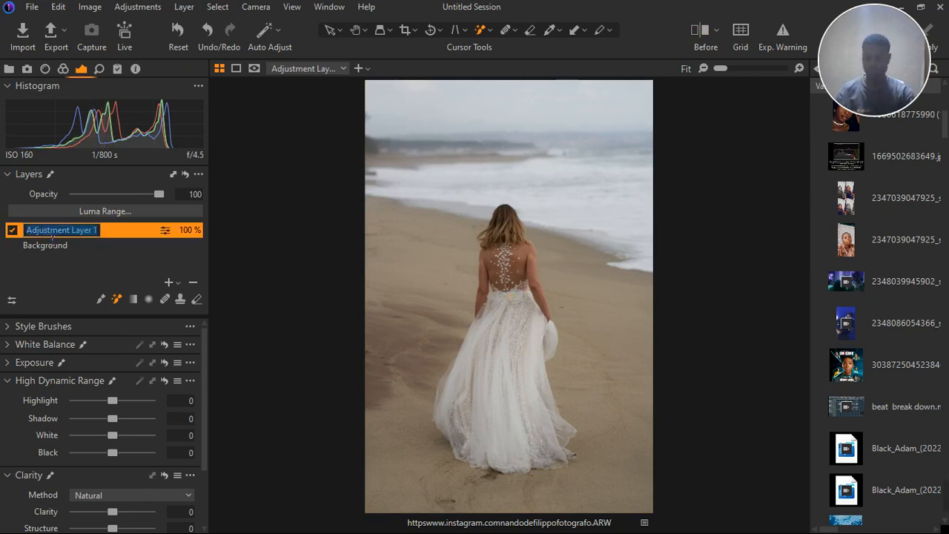
type("white bala")
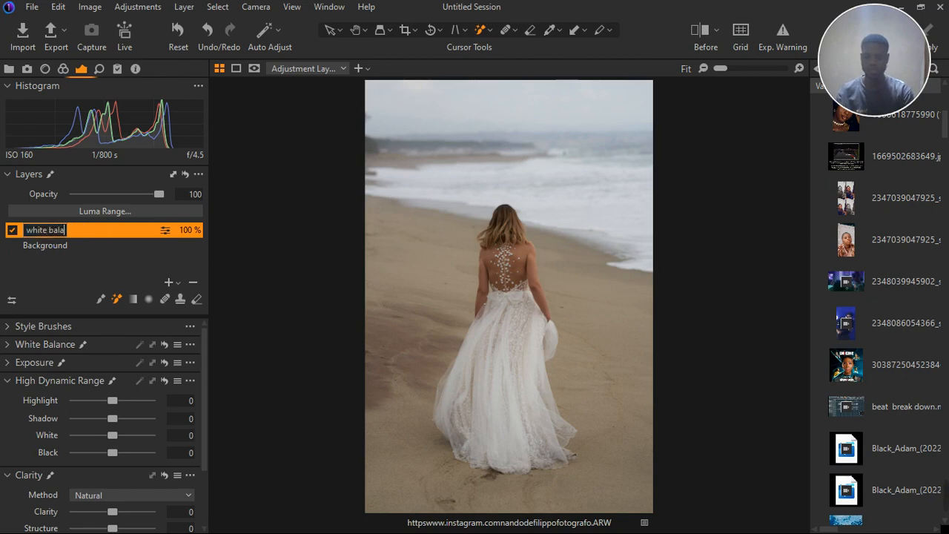
type("nce")
key("Return")
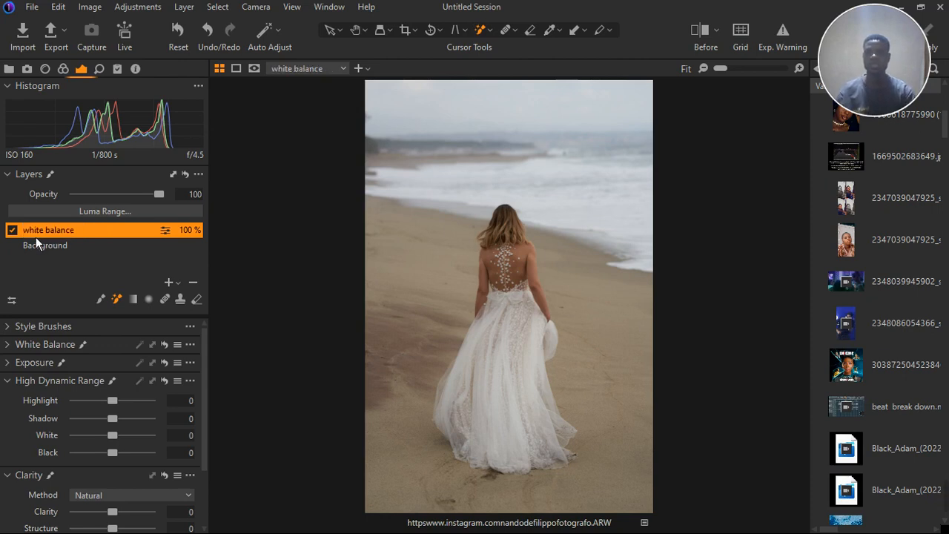
left_click(15, 348)
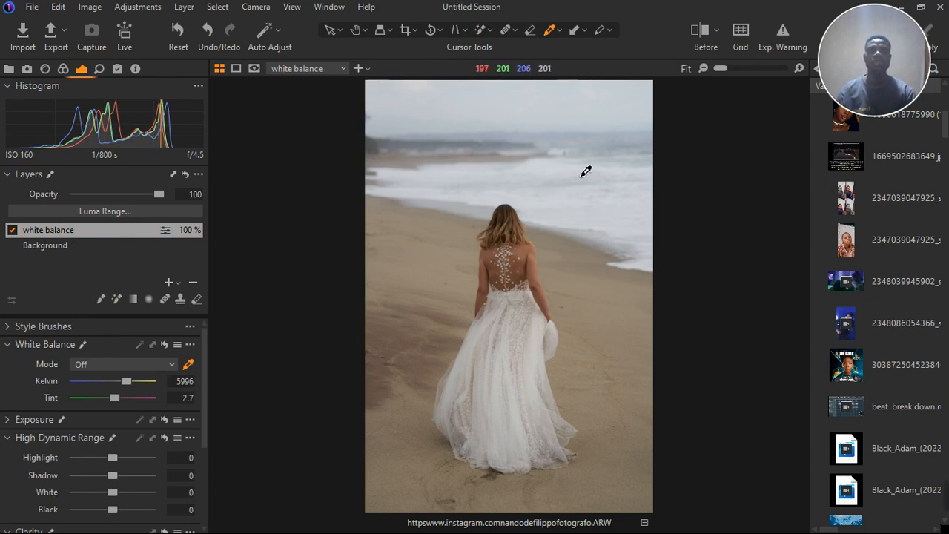
Sample the layer's white balance from the outer edge of the wedding dress skirt with the white balance picker.
scroll(541, 364, "up", 3)
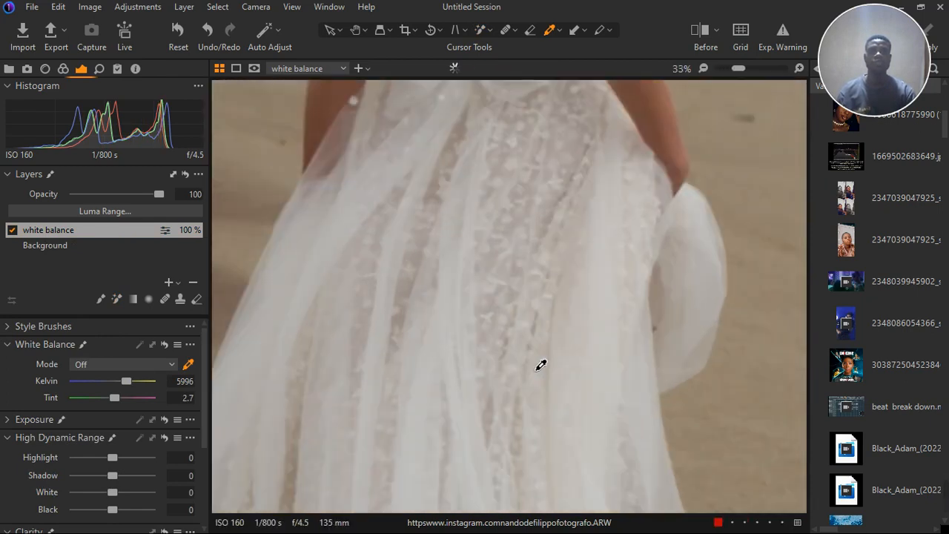
scroll(541, 364, "down", 3)
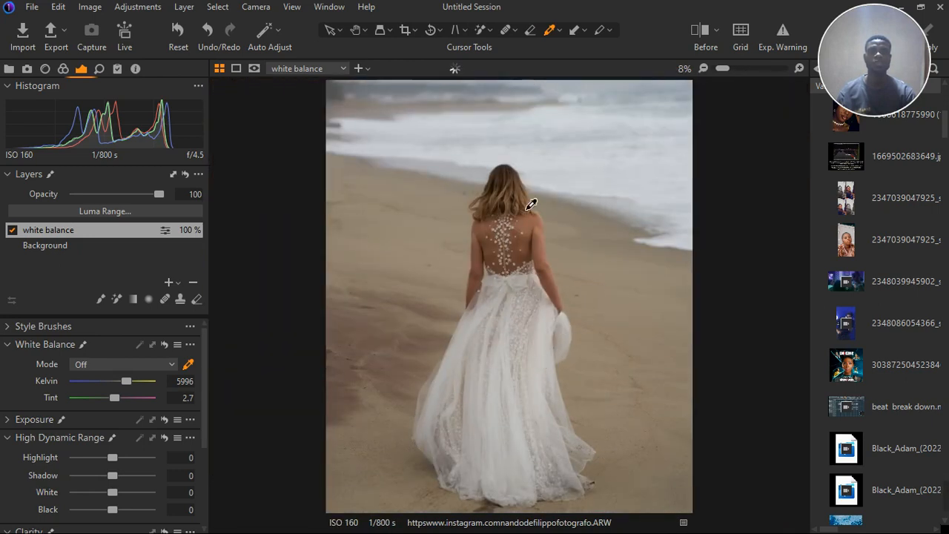
scroll(531, 204, "down", 1)
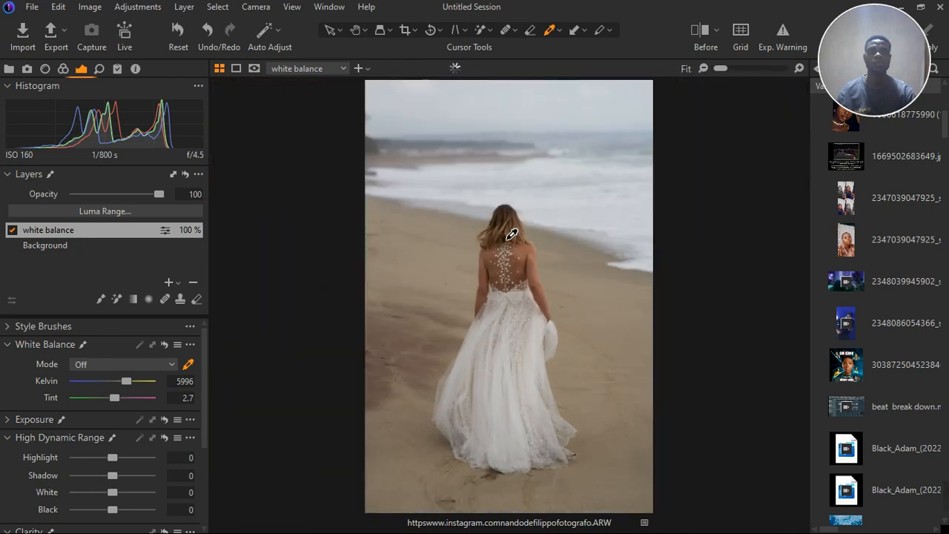
left_click(542, 368)
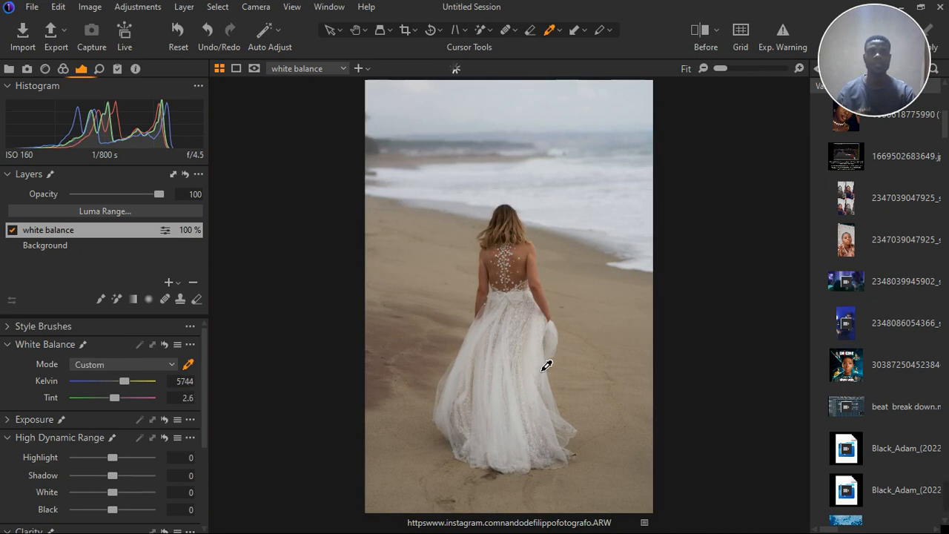
left_click(542, 369)
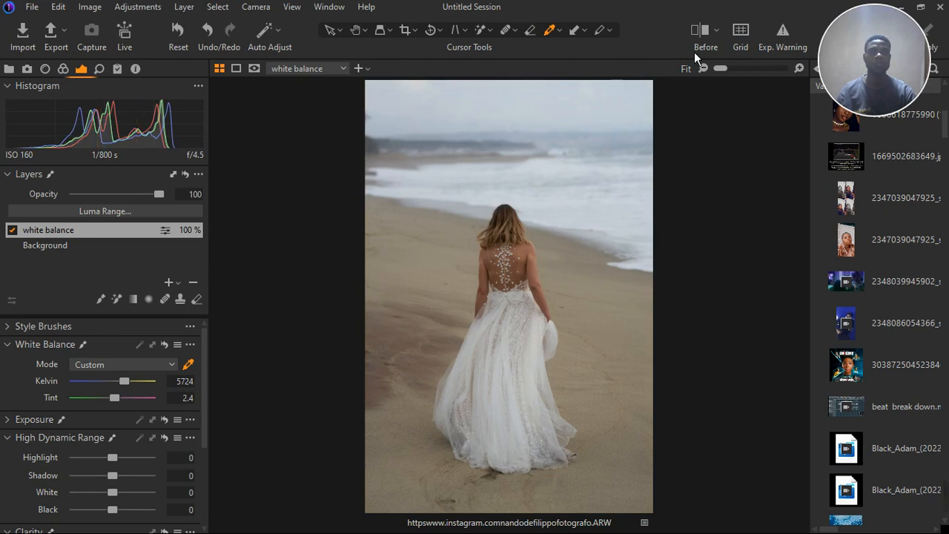
Compare the photo before and after the white balance change with the split view, looking closely at the dress.
left_click(708, 38)
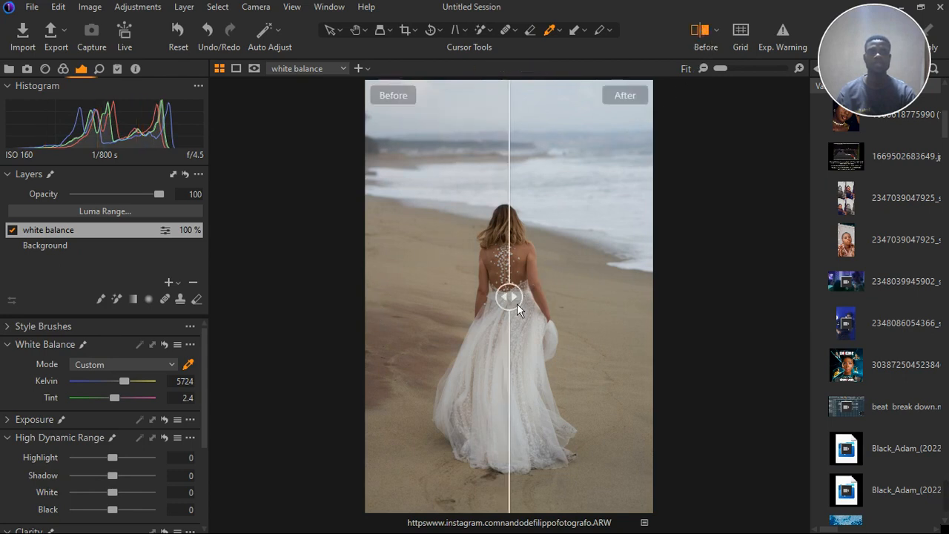
left_click_drag(517, 303, 354, 329)
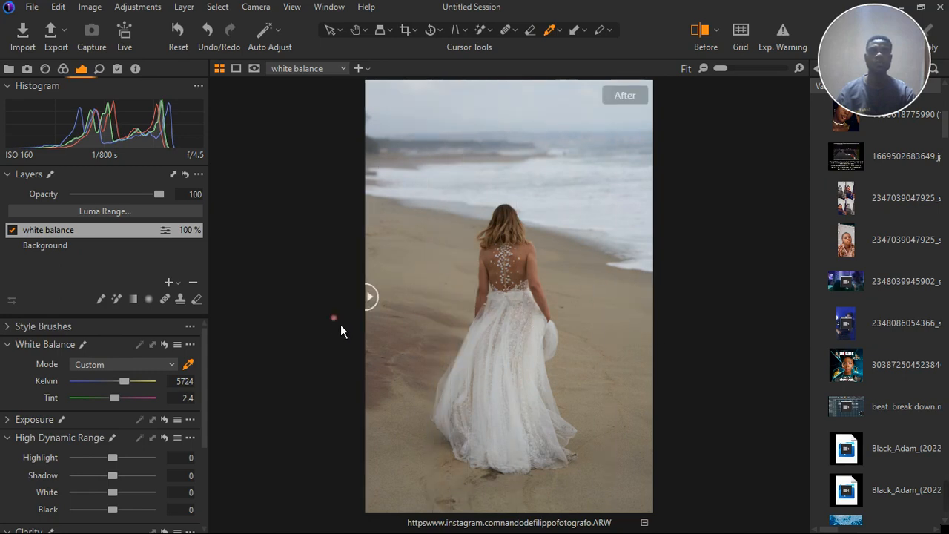
scroll(535, 433, "up", 2)
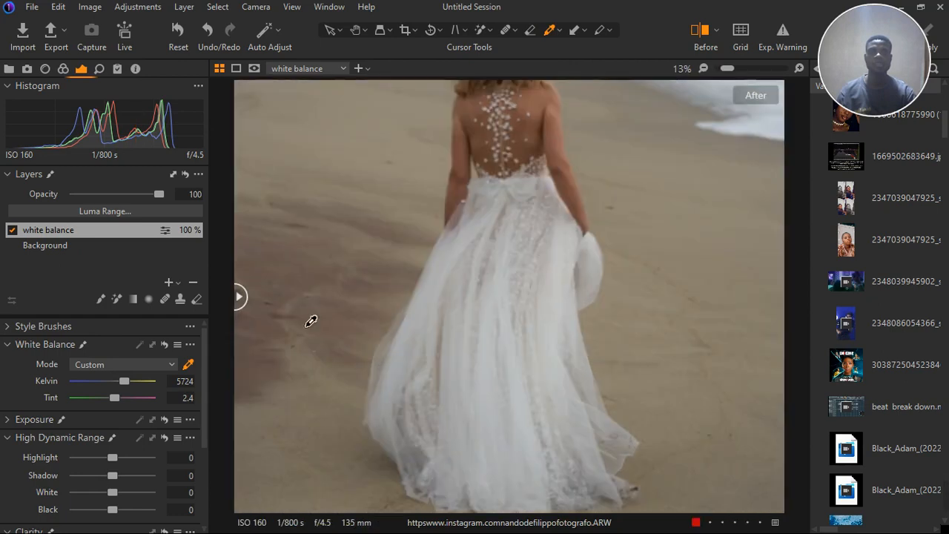
left_click_drag(252, 305, 785, 363)
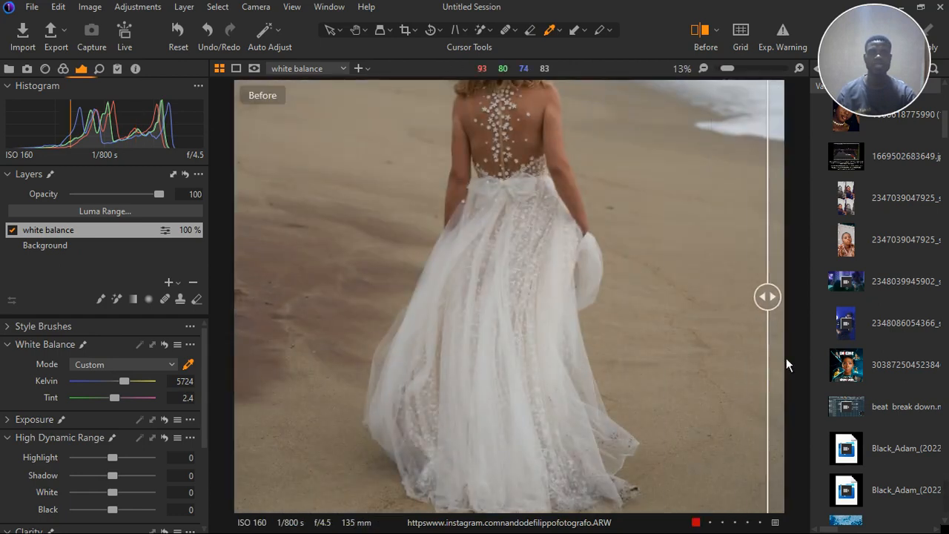
left_click_drag(786, 358, 247, 342)
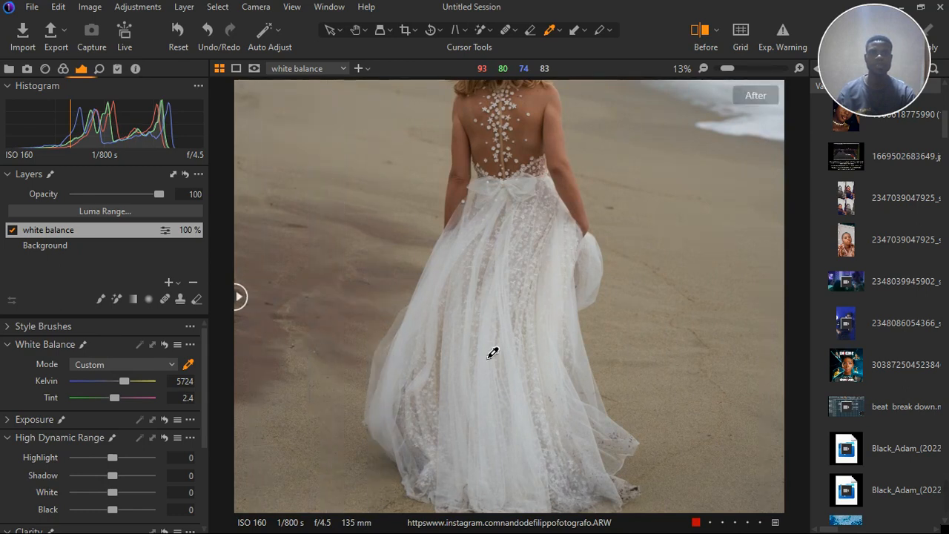
Undo both white balance samples taken from the dress.
scroll(494, 354, "down", 2)
left_click(573, 221)
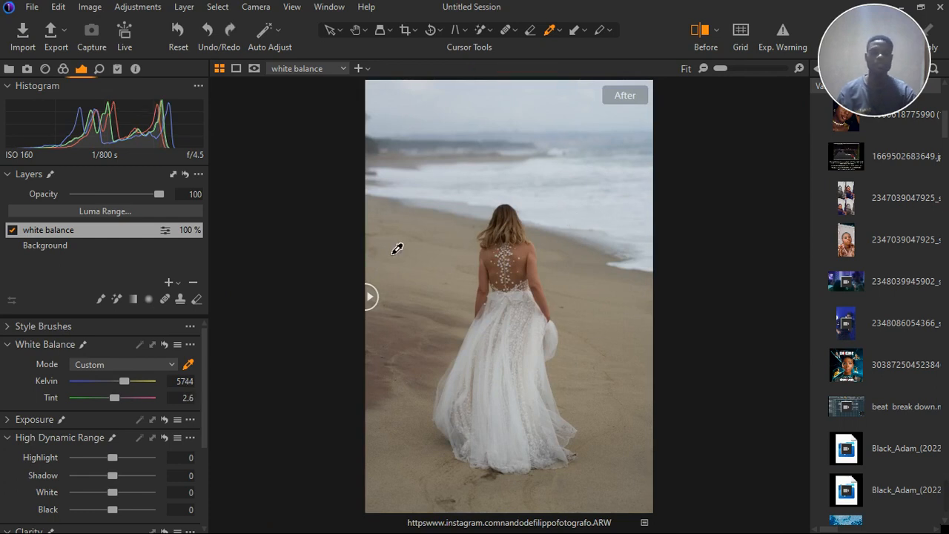
left_click(457, 302)
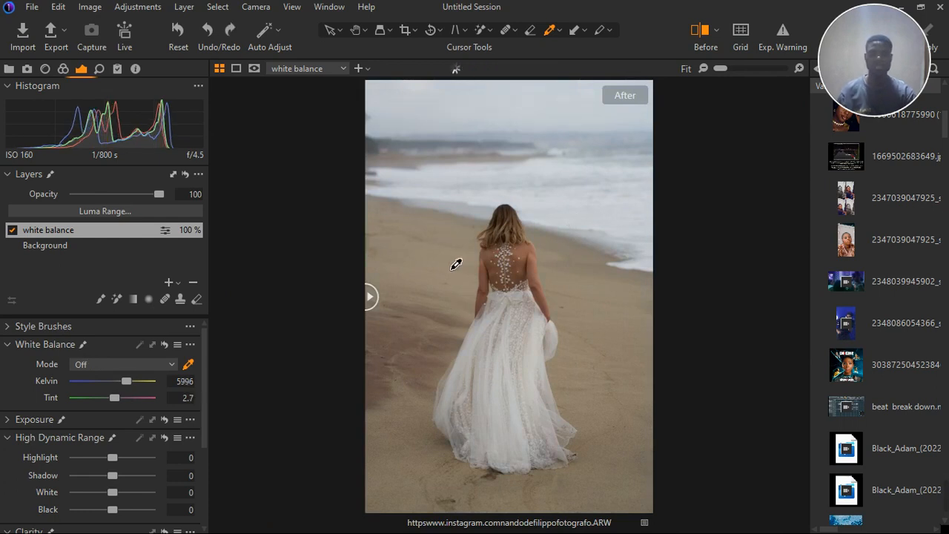
left_click_drag(370, 297, 336, 298)
Sample the white balance from the white sea foam behind the woman and inspect the effect on the dress.
left_click(556, 186)
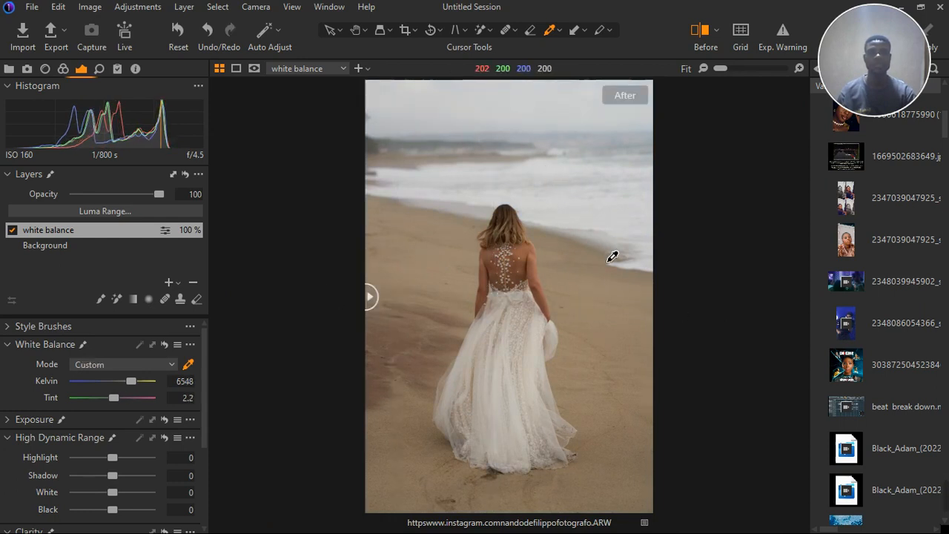
left_click_drag(380, 307, 289, 322)
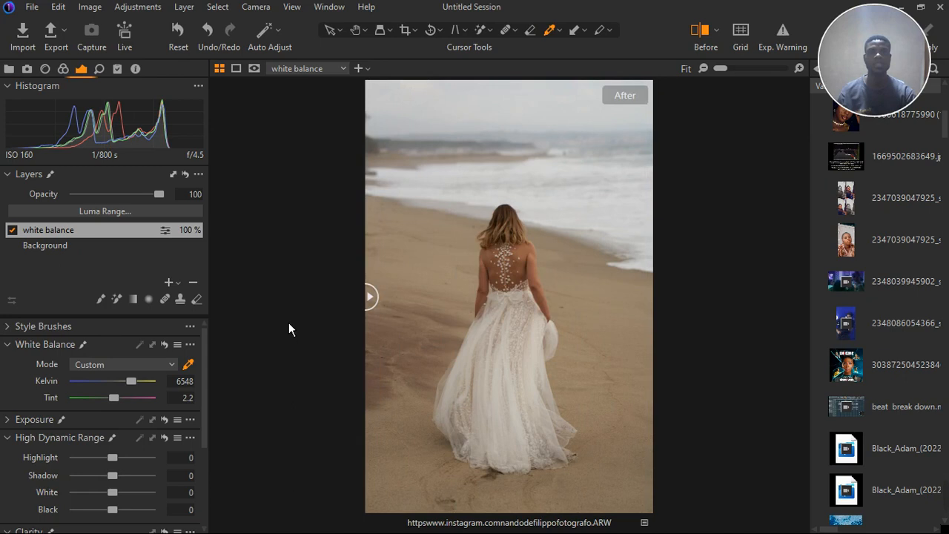
scroll(535, 301, "up", 3)
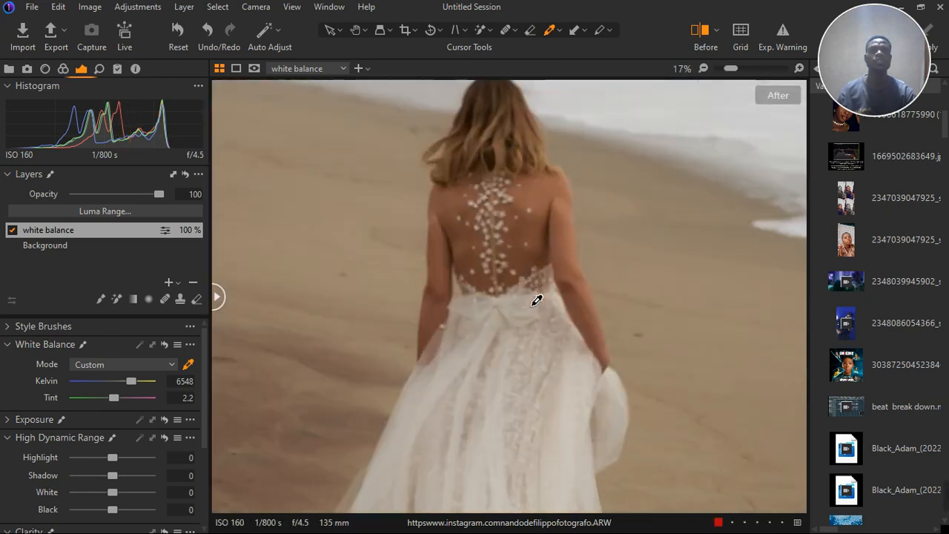
scroll(535, 301, "down", 1)
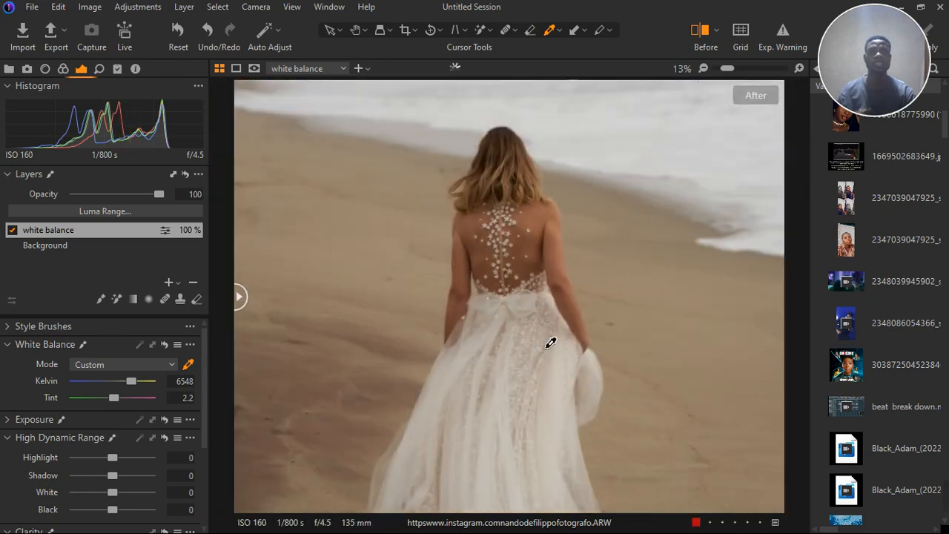
scroll(548, 343, "down", 2)
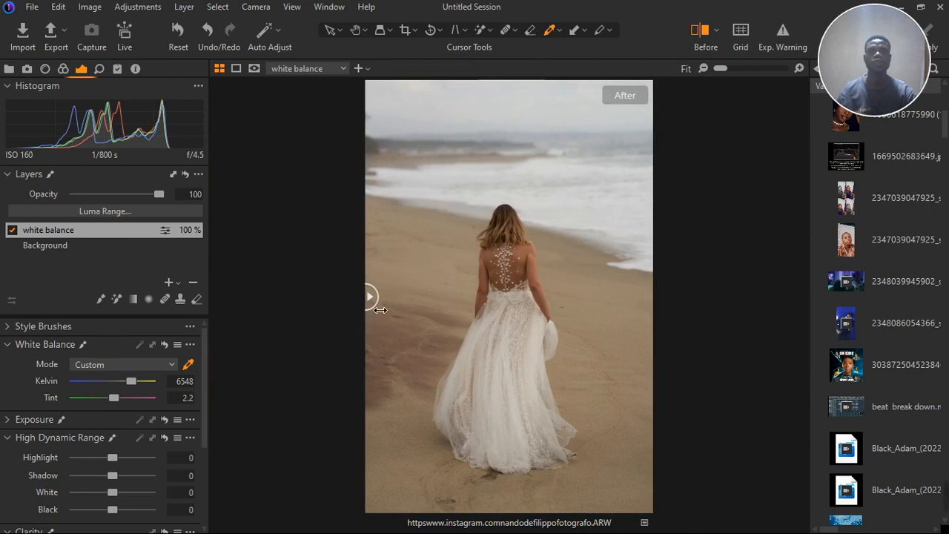
Undo the sea foam sample and sample the white balance from the lower middle of the dress skirt.
left_click(487, 339)
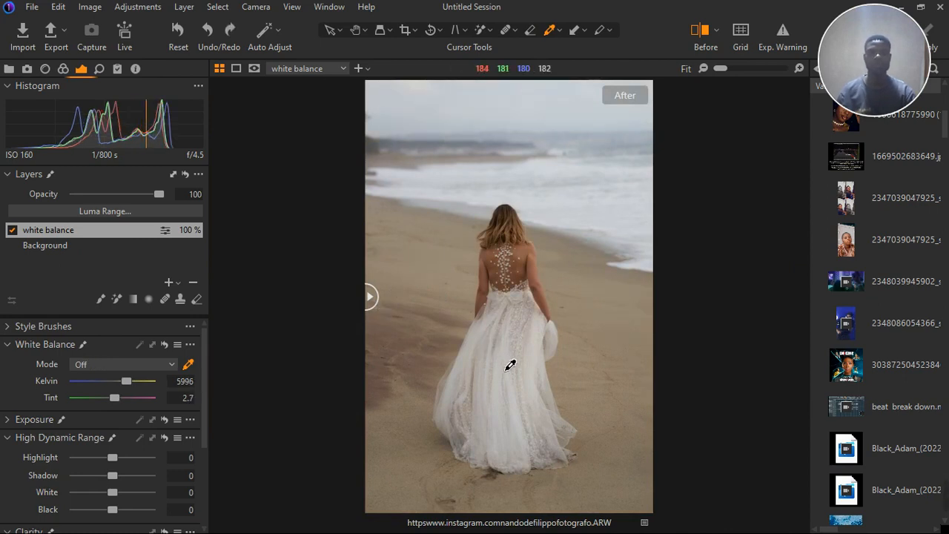
left_click(509, 396)
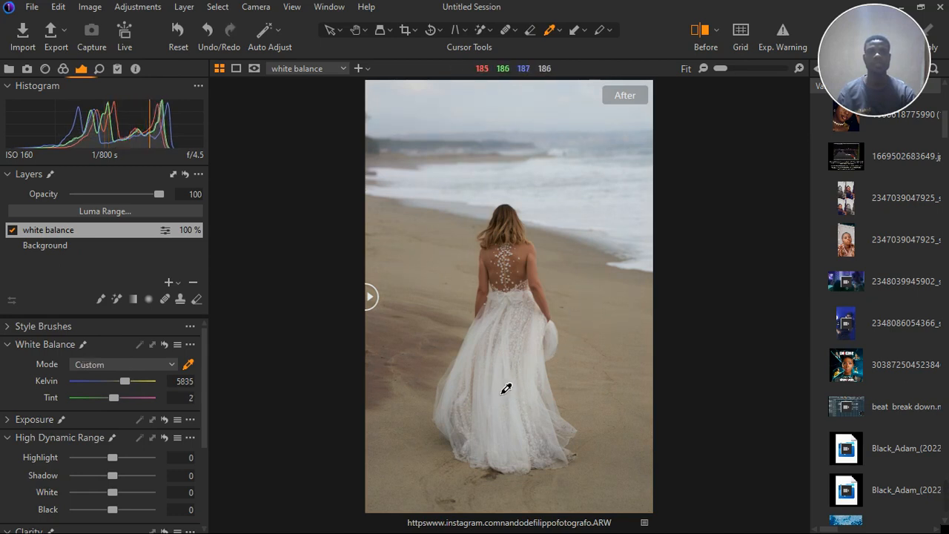
left_click_drag(375, 302, 337, 291)
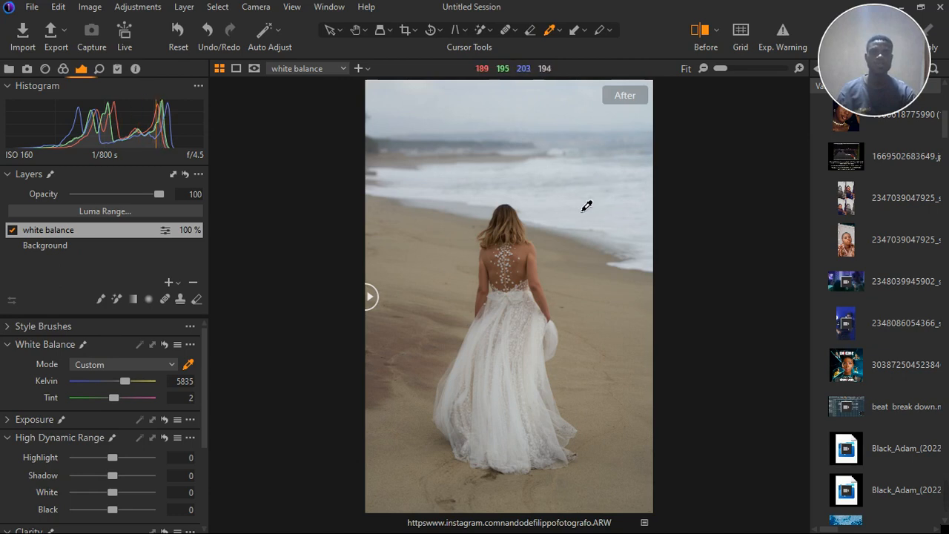
Leave the white balance picker, inspect the lower part of the dress up close and turn off the before/after comparison.
left_click(184, 284)
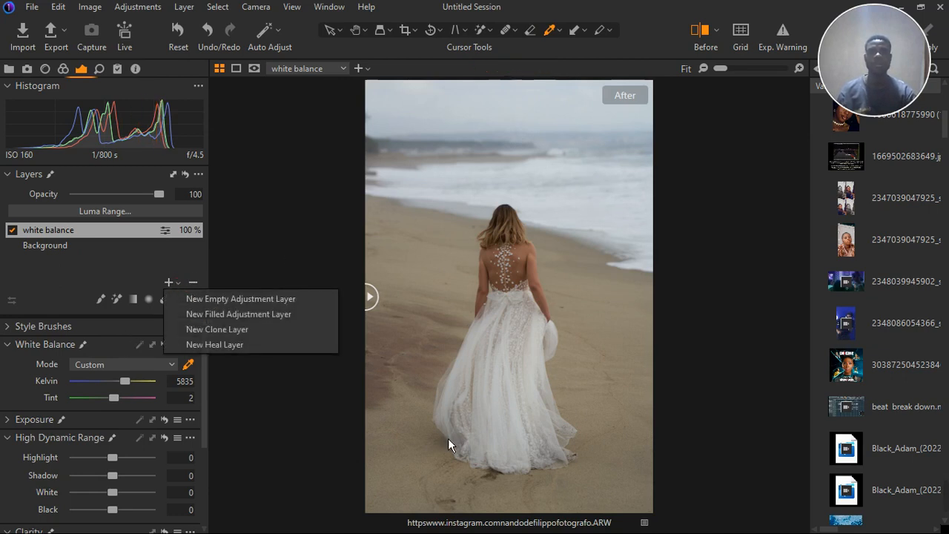
left_click(249, 295)
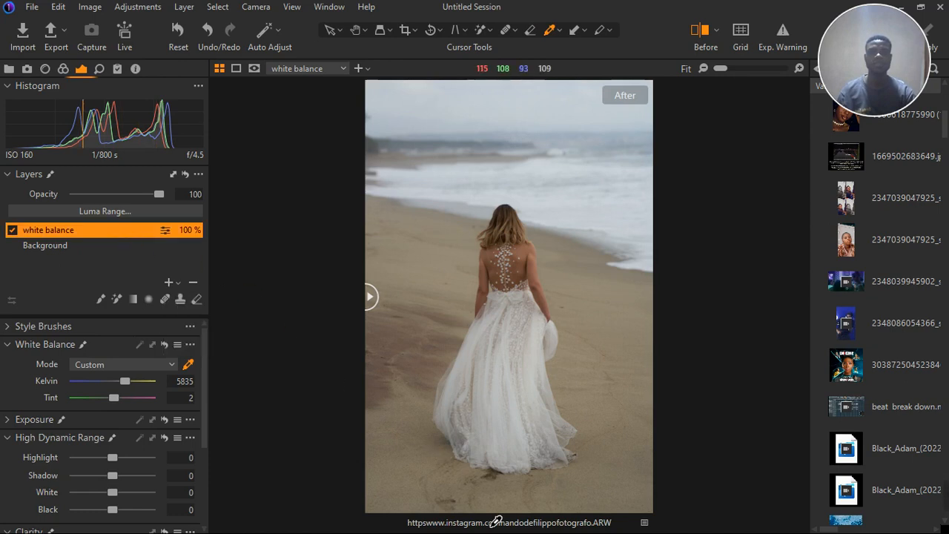
scroll(492, 515, "up", 3)
scroll(484, 413, "down", 1)
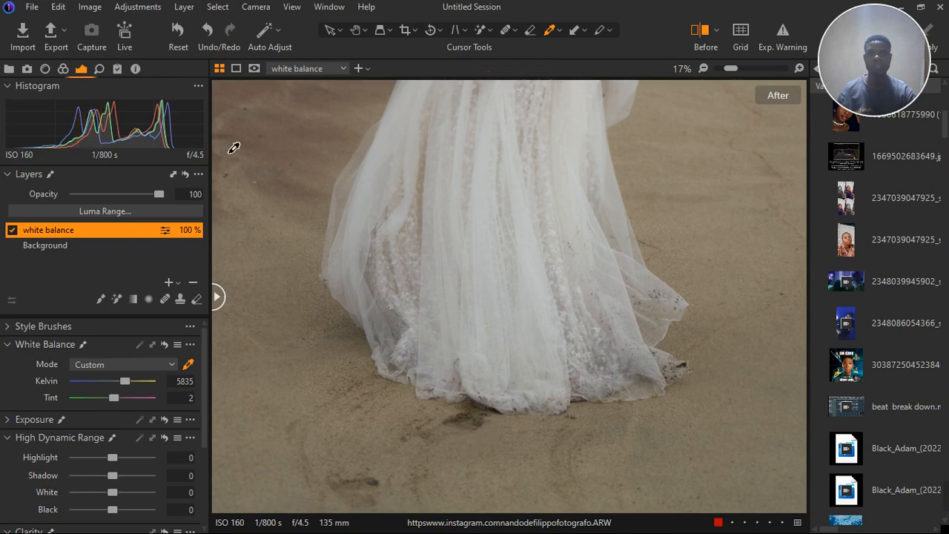
left_click(332, 31)
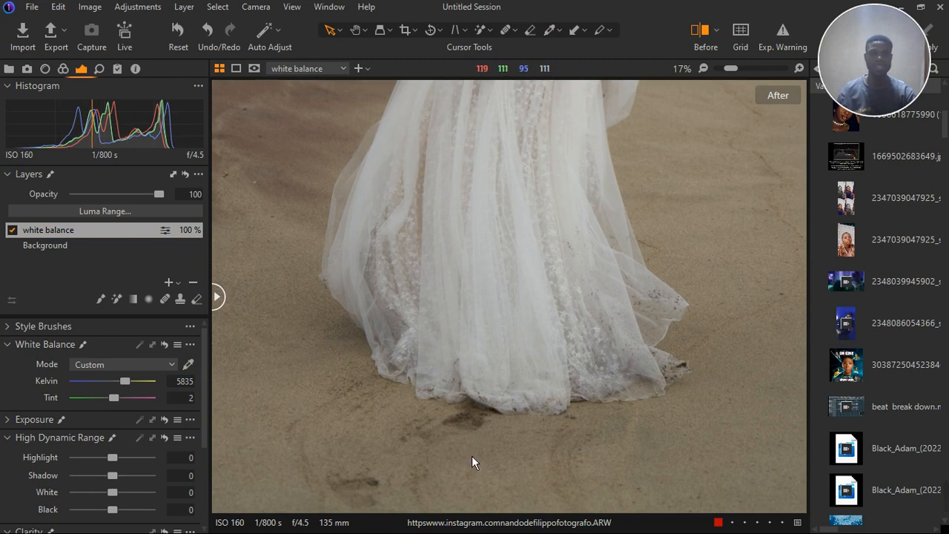
scroll(471, 458, "down", 4)
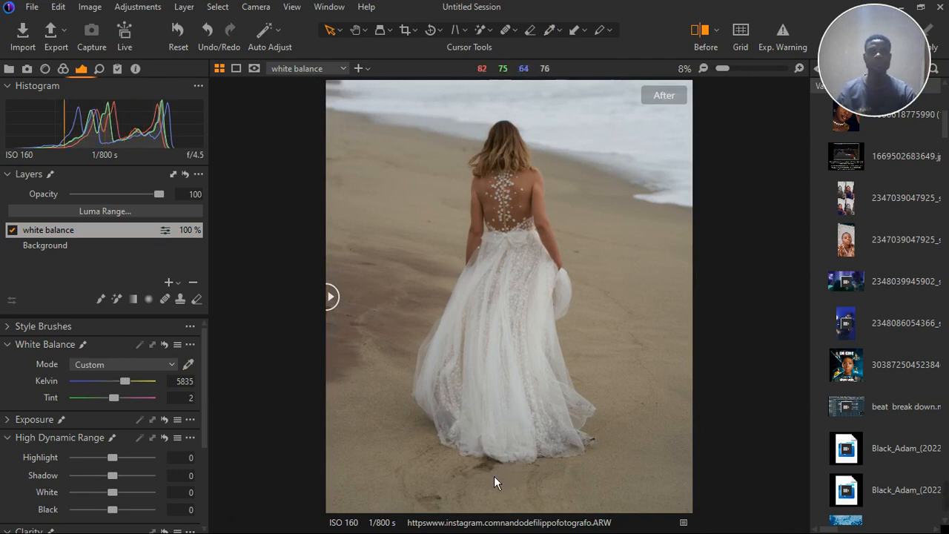
scroll(502, 448, "down", 1)
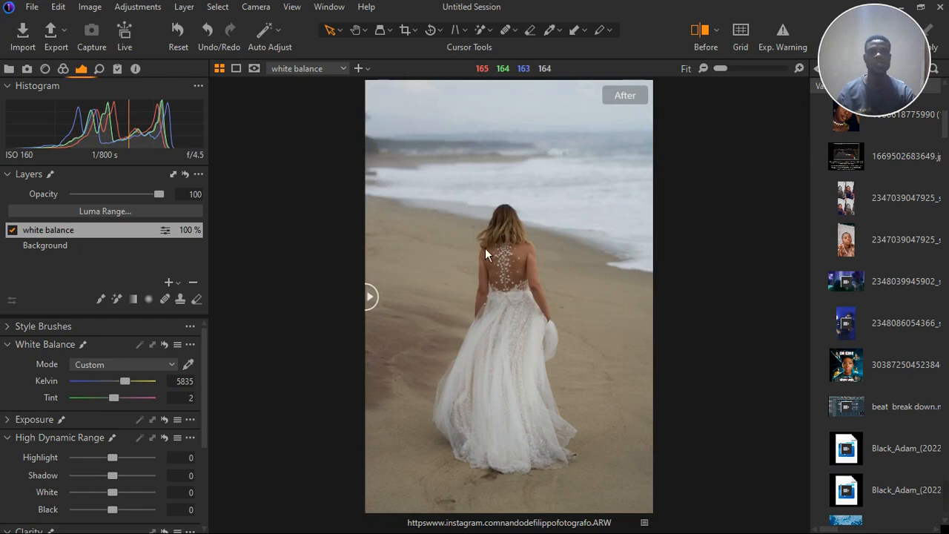
left_click(705, 44)
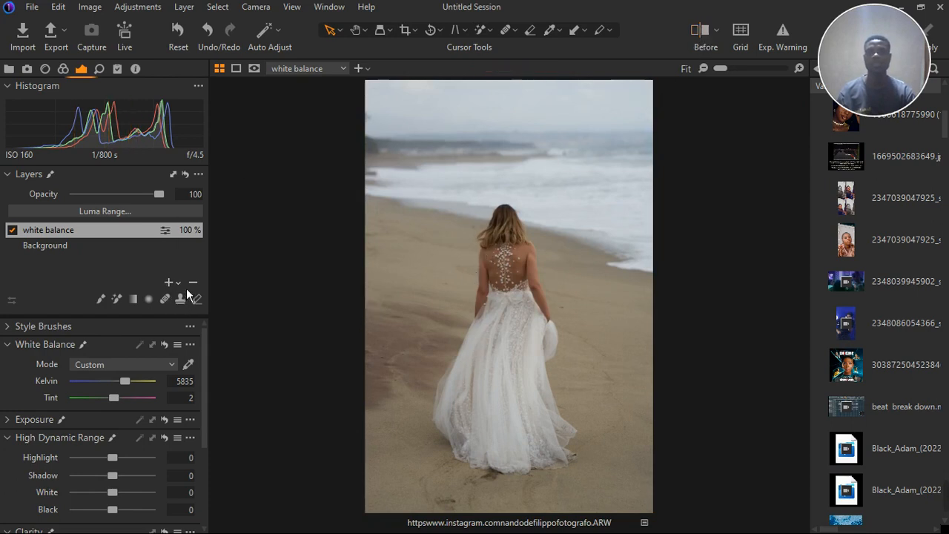
Add a new filled adjustment layer above the white balance layer and collapse the White Balance tool.
left_click(172, 282)
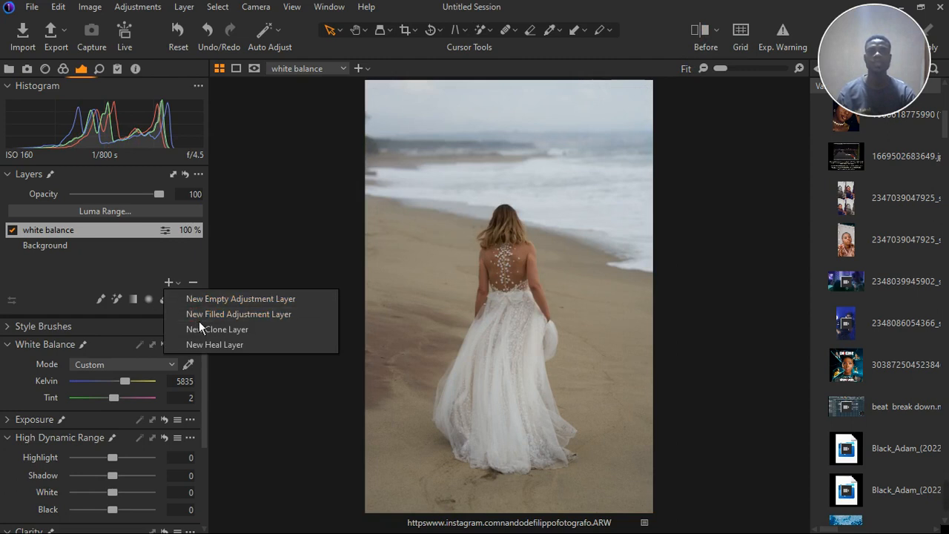
left_click(199, 320)
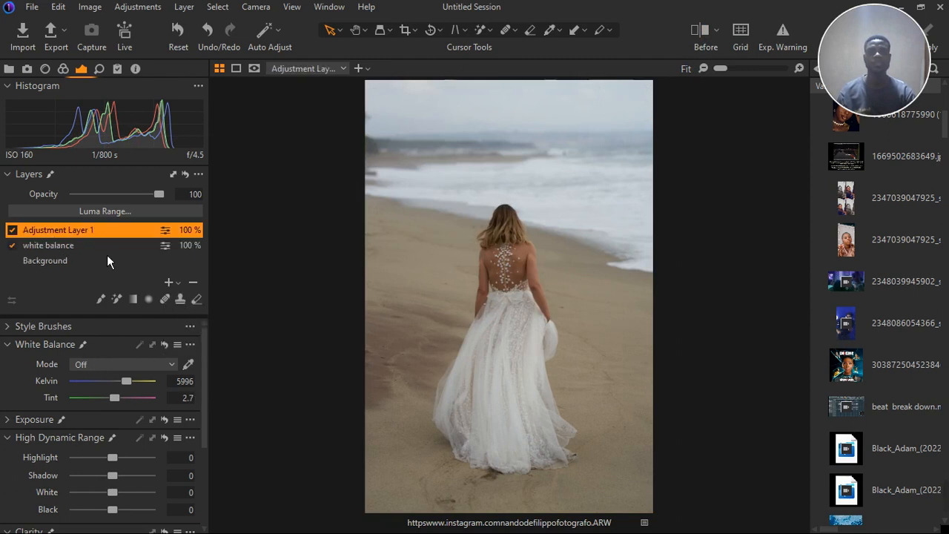
left_click(16, 346)
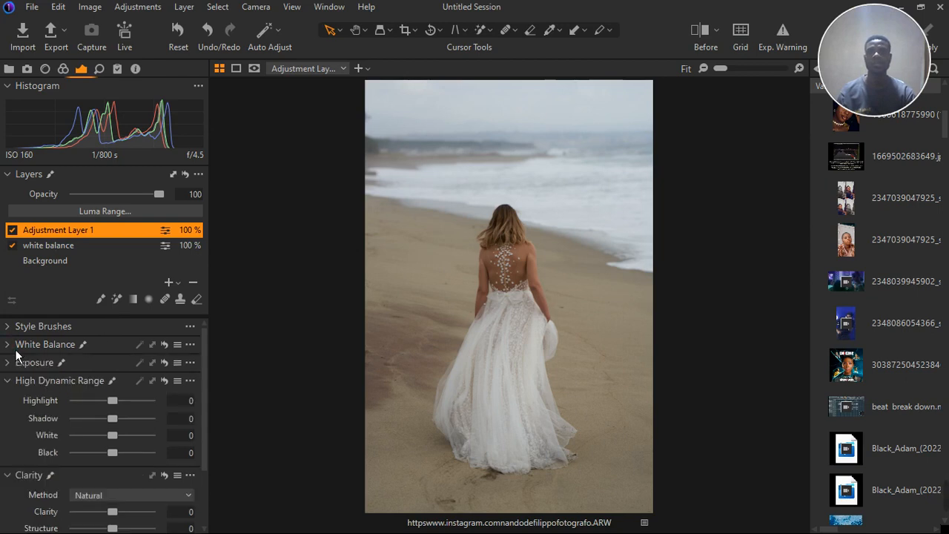
Set Brightness to 6 and Saturation to 13 in the Exposure settings of the new filled layer.
scroll(128, 385, "down", 1)
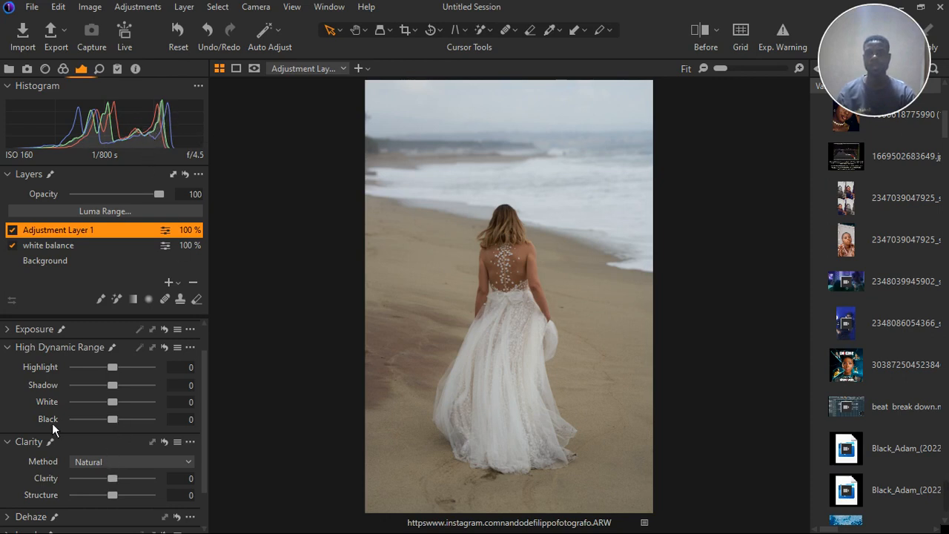
left_click(15, 329)
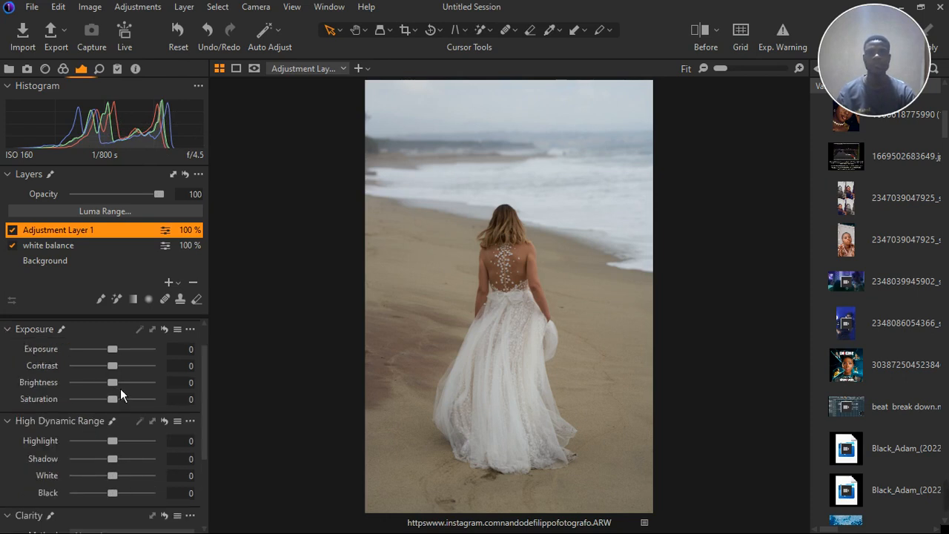
left_click_drag(120, 389, 122, 388)
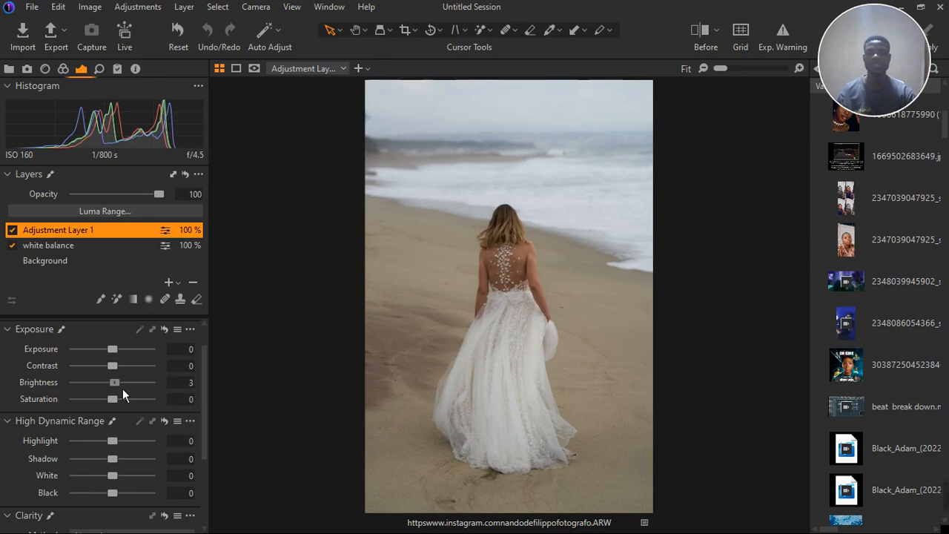
left_click_drag(123, 388, 116, 388)
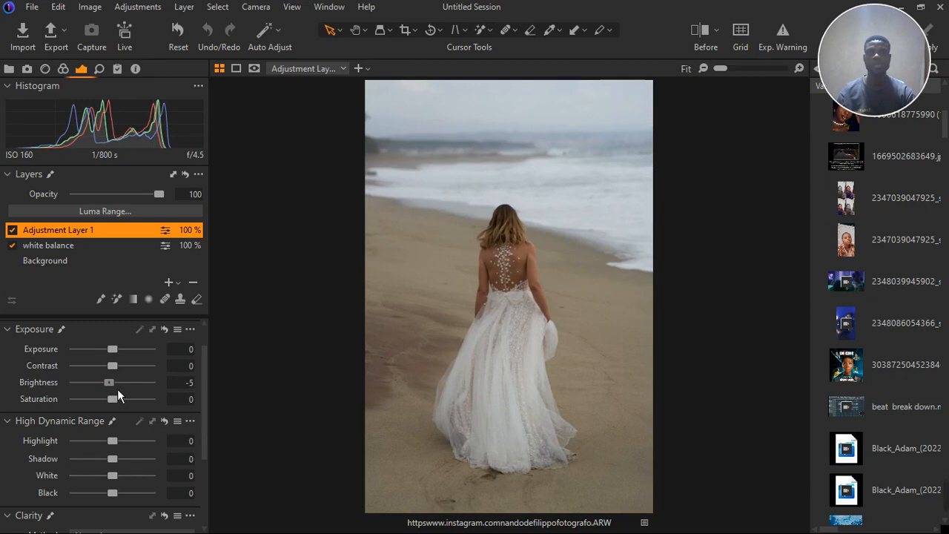
left_click_drag(117, 388, 125, 389)
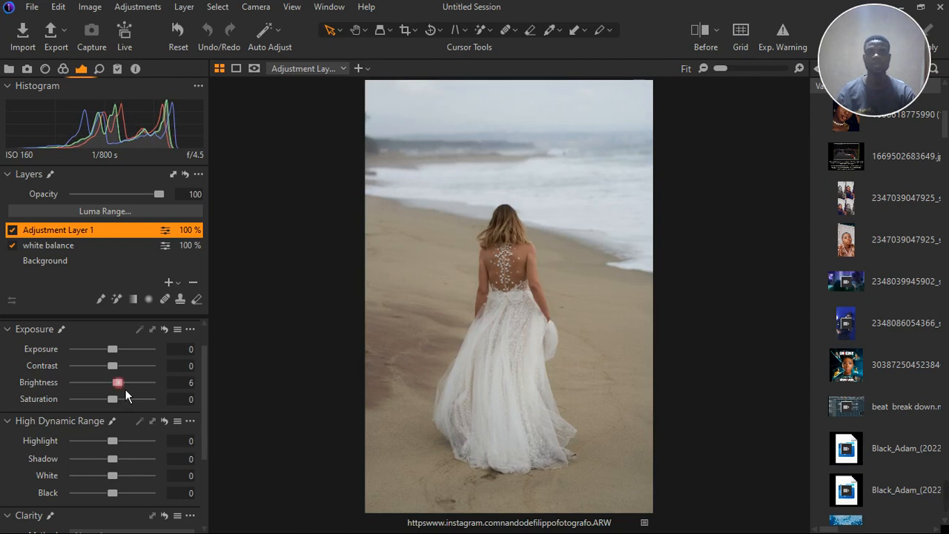
left_click_drag(120, 405, 128, 405)
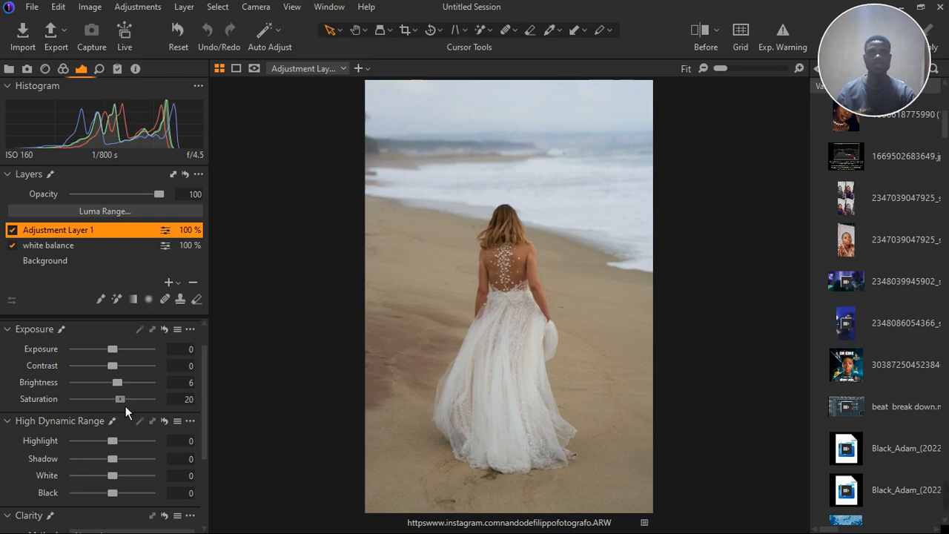
left_click_drag(125, 406, 124, 406)
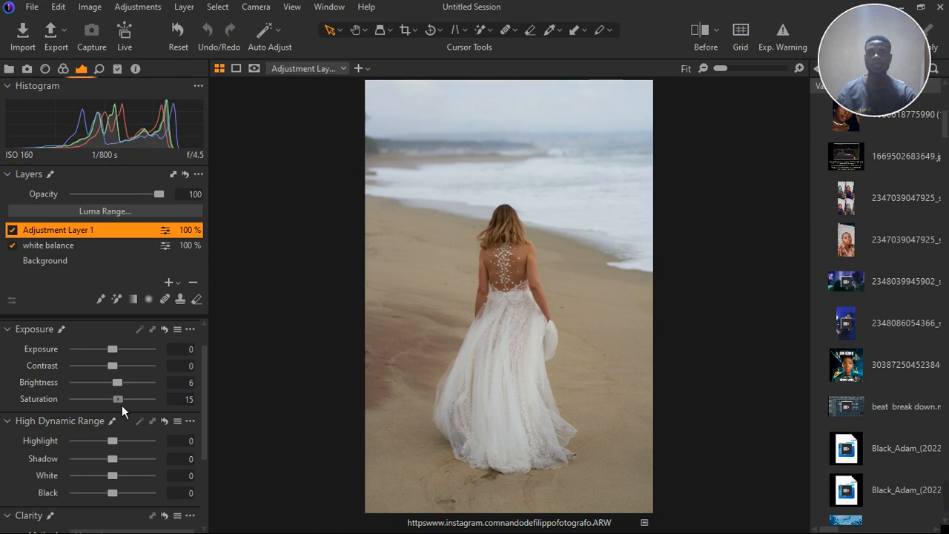
left_click_drag(123, 405, 121, 406)
Set the High Dynamic Range Highlight to 29 and White to -5 on the filled layer.
left_click_drag(121, 447, 136, 444)
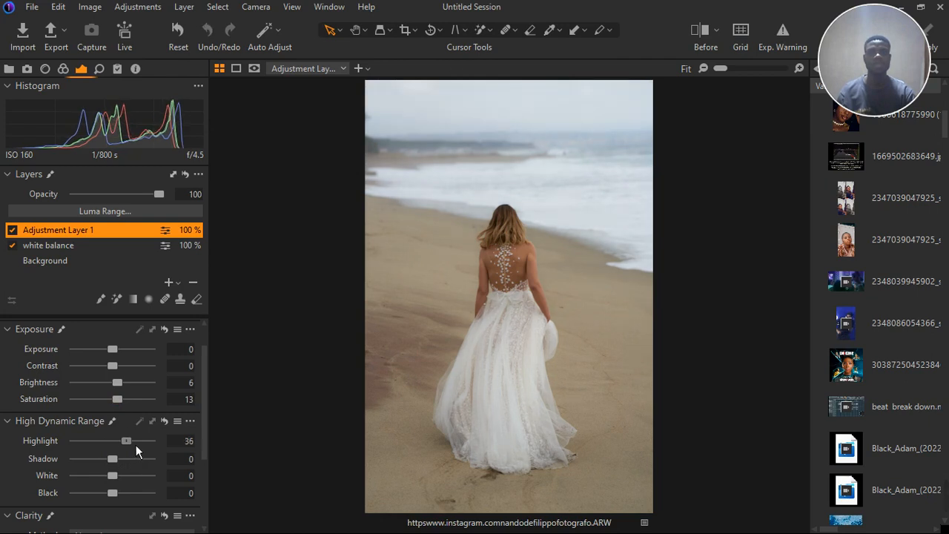
left_click_drag(135, 445, 133, 443)
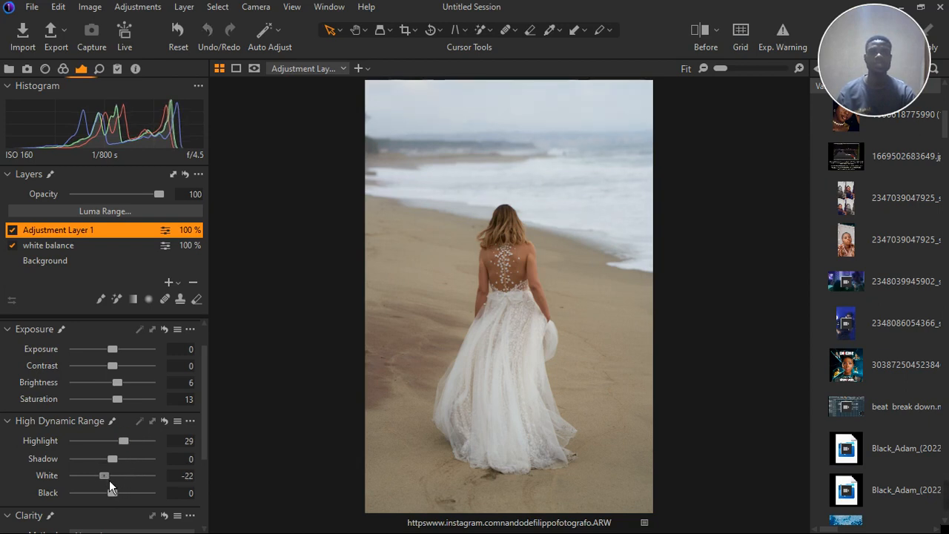
left_click_drag(110, 480, 126, 482)
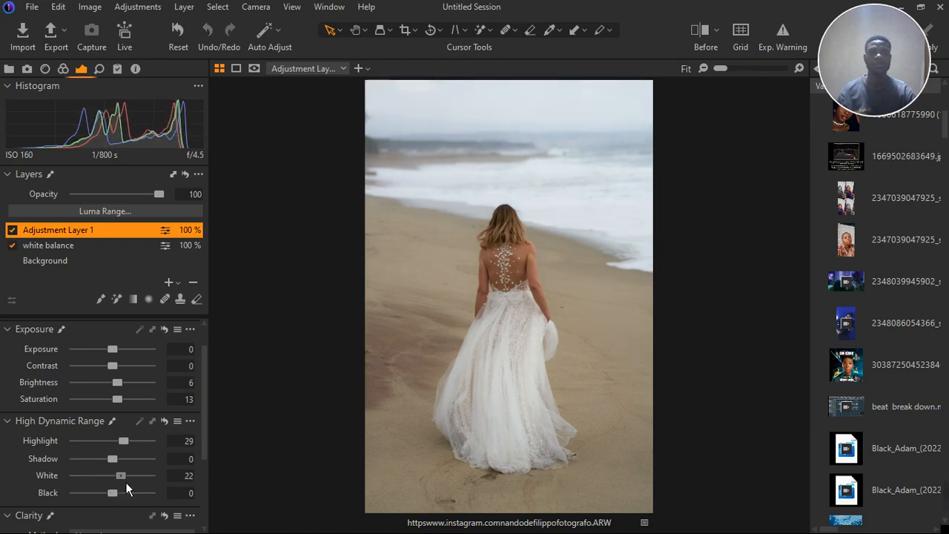
double_click(124, 482)
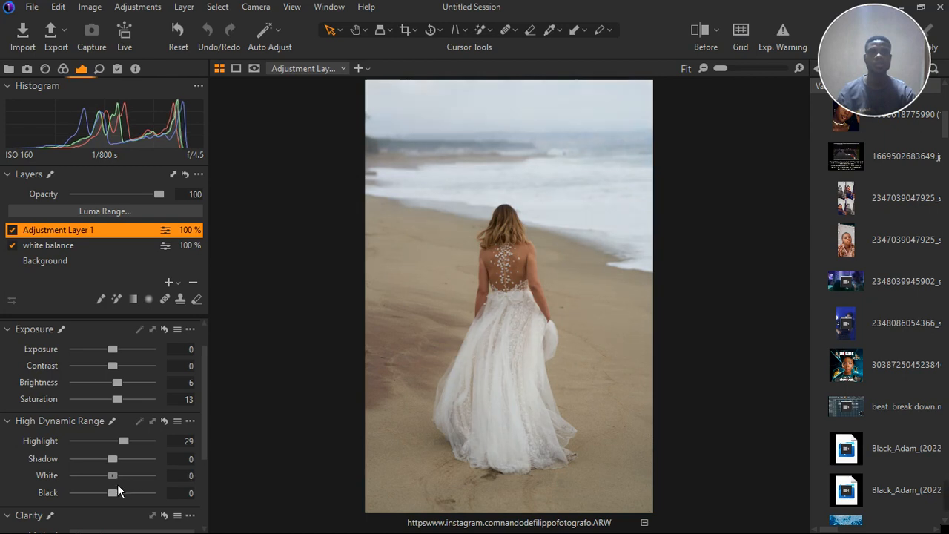
left_click_drag(117, 484, 116, 484)
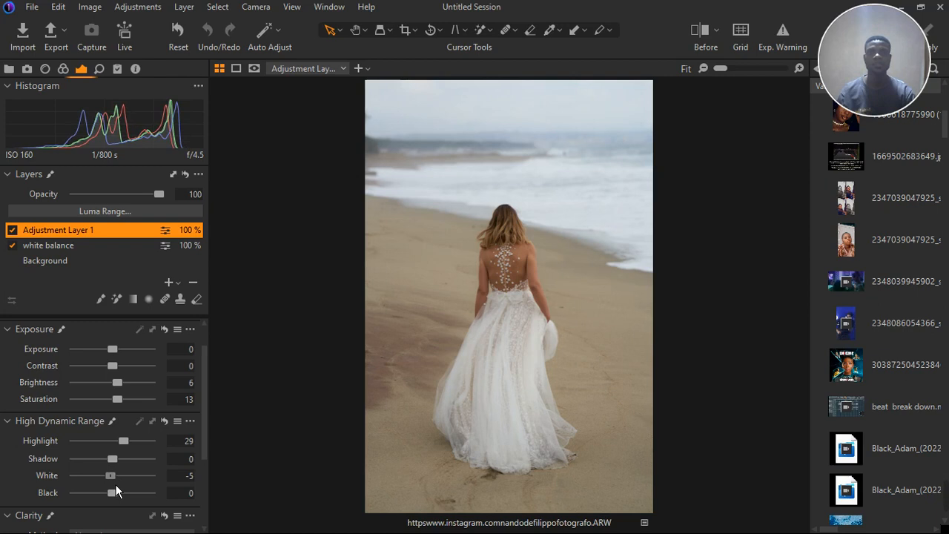
Set the High Dynamic Range Black to 18 and Shadow to 18, judging the effect on the woman's hair.
left_click_drag(117, 499, 59, 512)
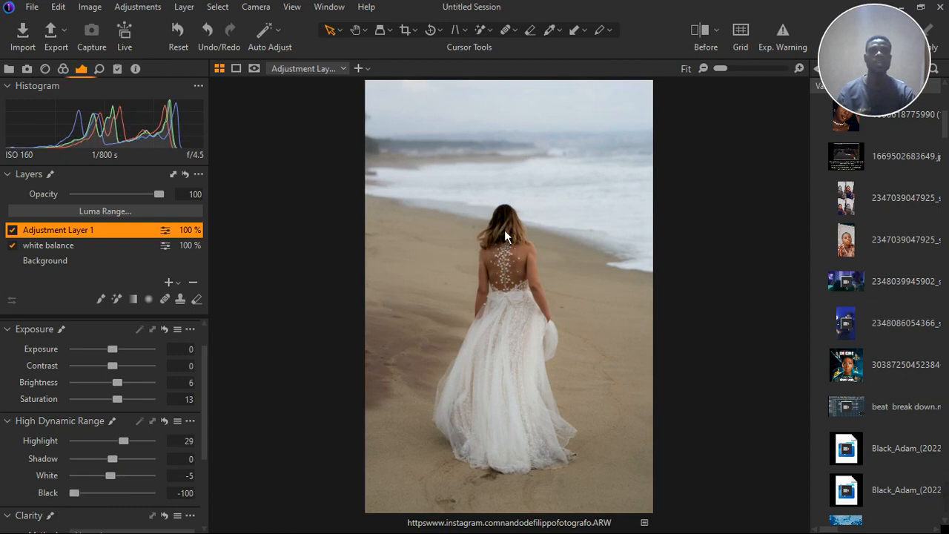
left_click_drag(78, 498, 116, 500)
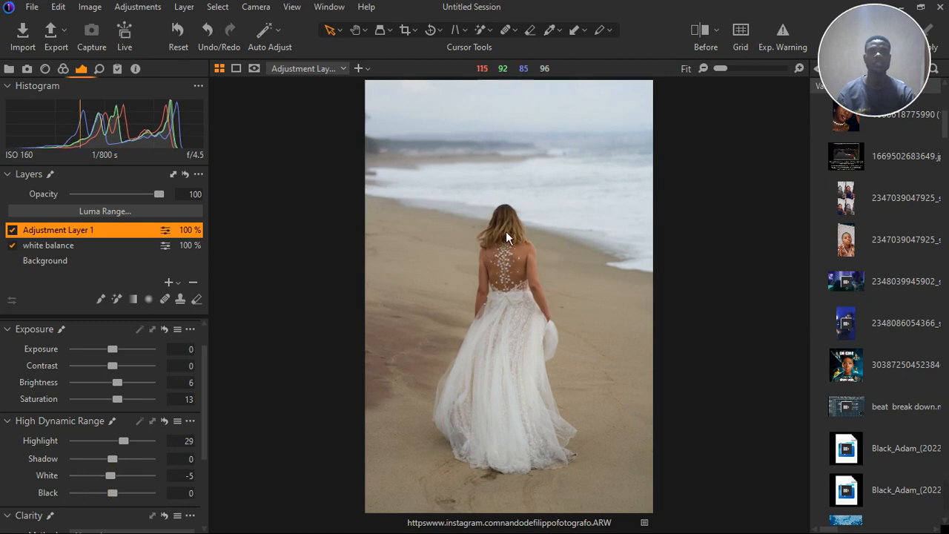
scroll(511, 226, "up", 2)
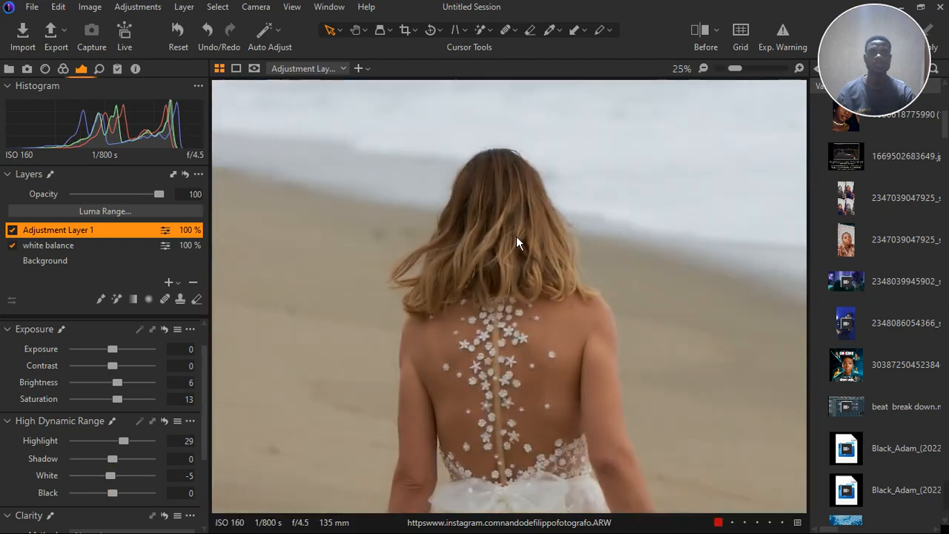
left_click_drag(120, 502, 127, 497)
left_click(128, 499)
left_click_drag(117, 462, 124, 464)
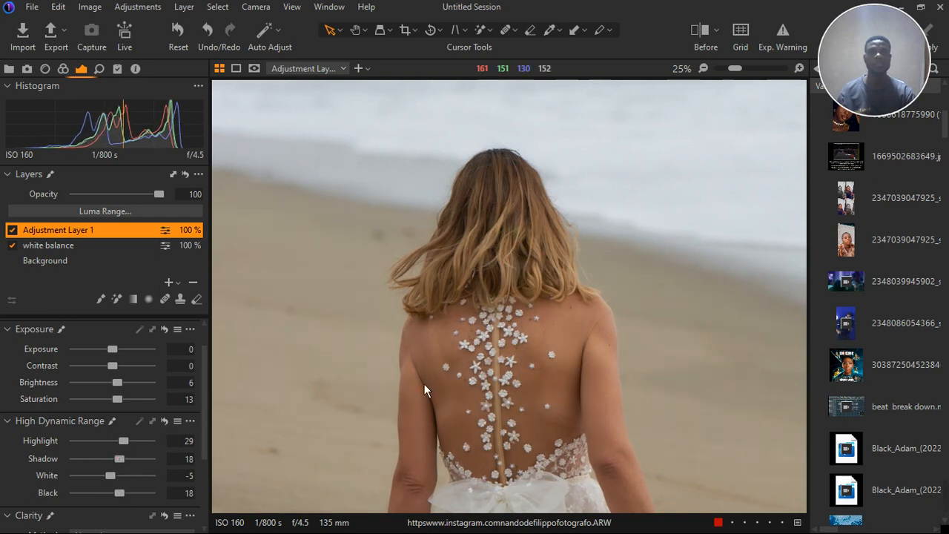
Compare the whole photo with Adjustment Layer 1 hidden and shown, checking the woman and dress up close.
scroll(424, 384, "down", 3)
scroll(462, 381, "down", 1)
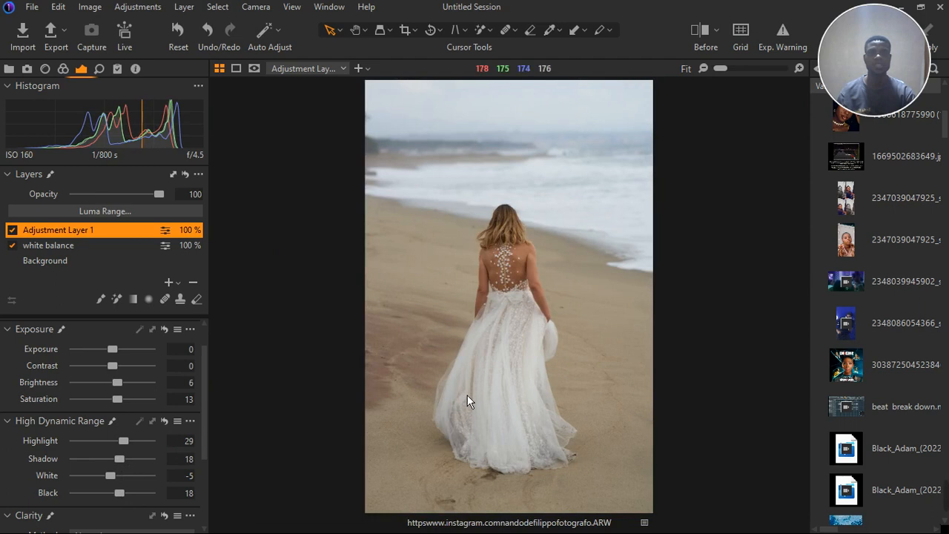
left_click(12, 230)
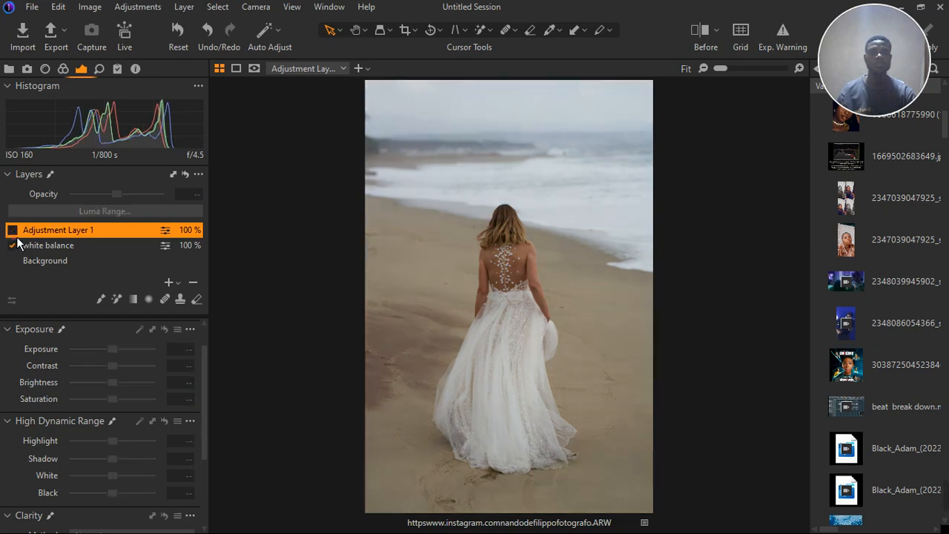
left_click(12, 231)
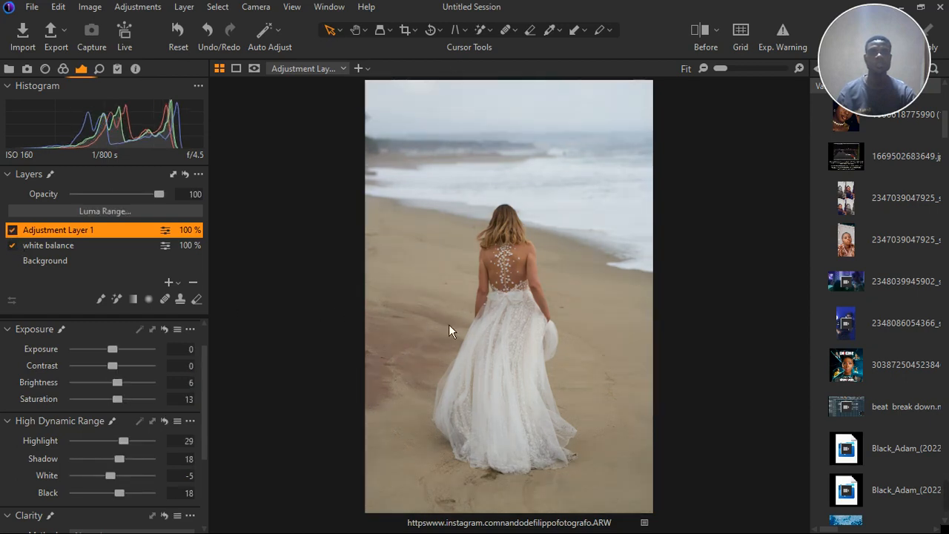
scroll(571, 324, "up", 1)
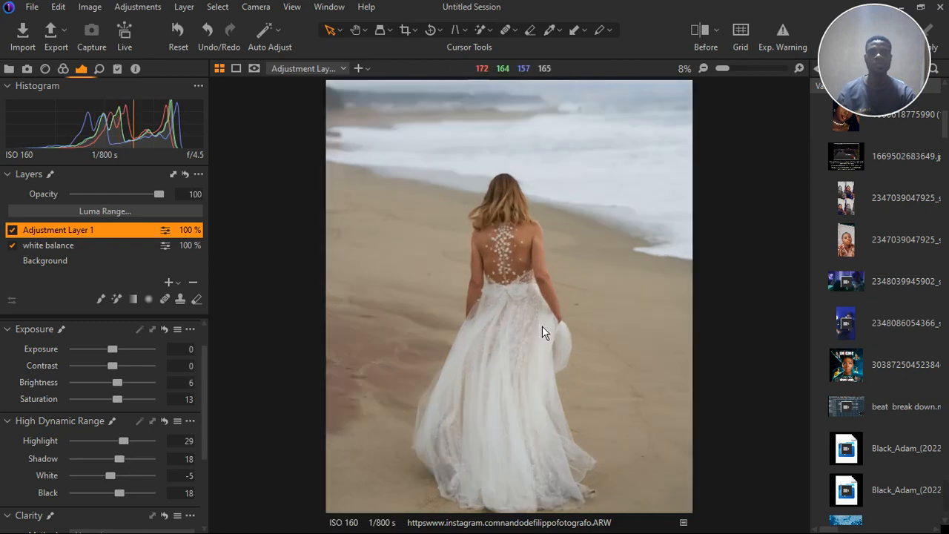
scroll(560, 320, "up", 1)
scroll(560, 319, "down", 2)
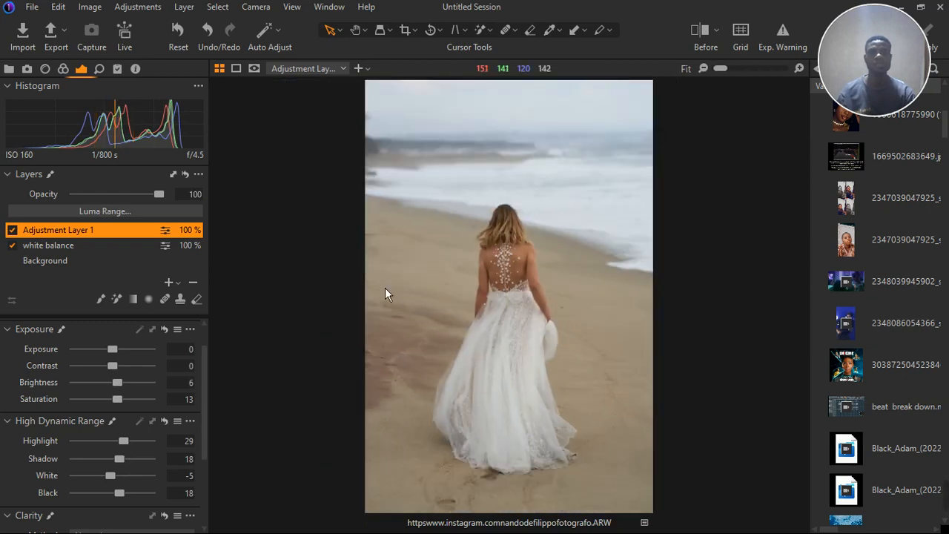
Add a new empty adjustment layer and mask the sky on it with the Magic Brush.
left_click(178, 283)
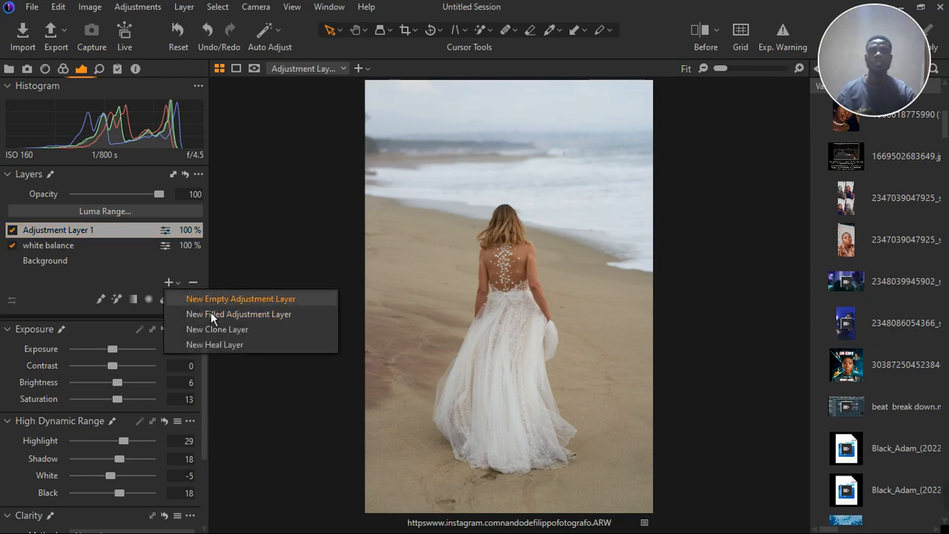
left_click(216, 299)
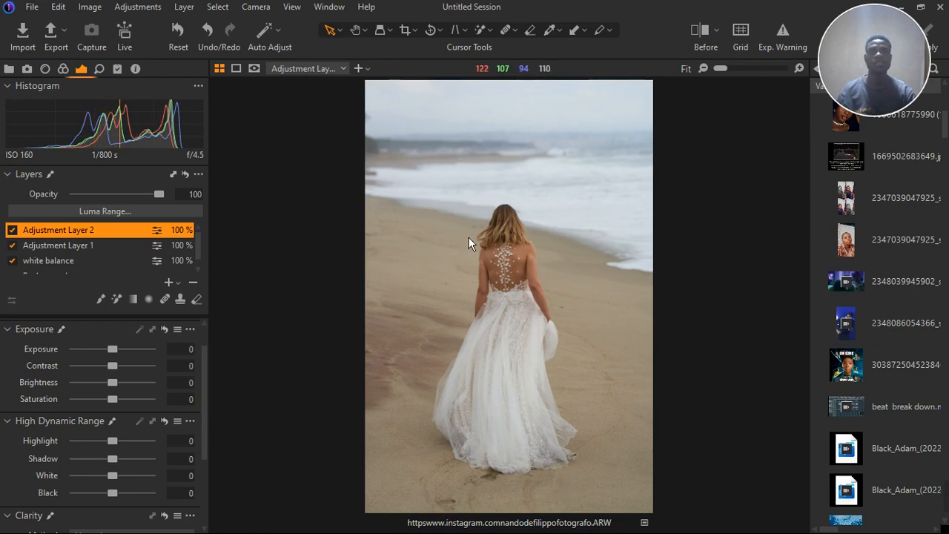
left_click(125, 308)
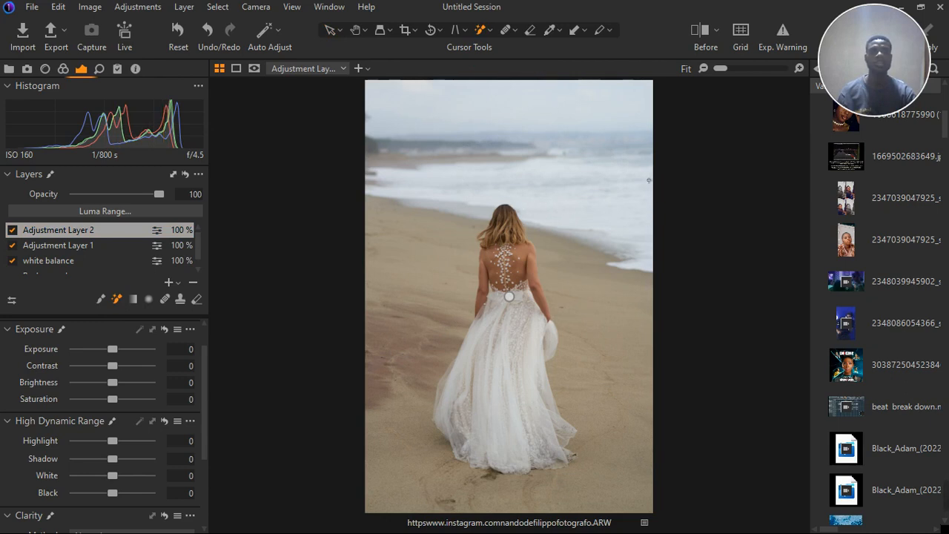
left_click(556, 114)
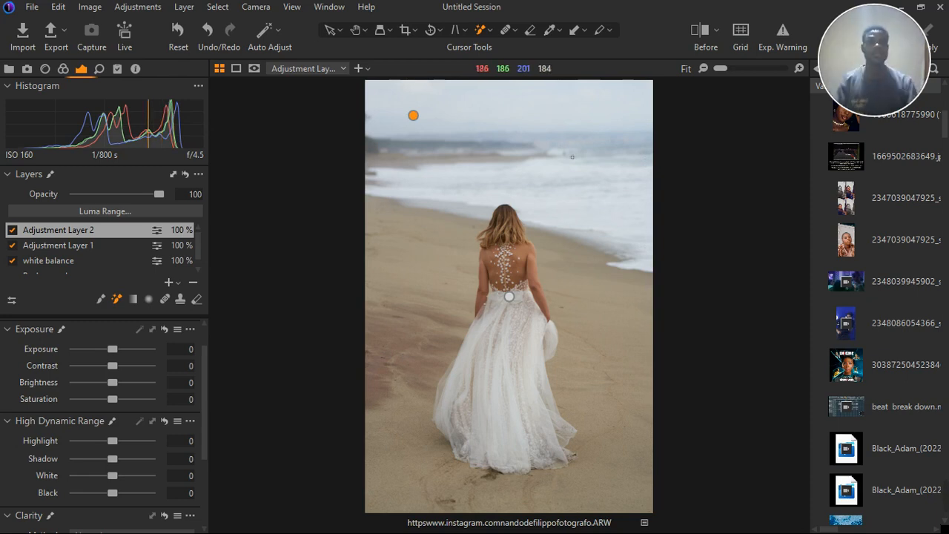
Check Adjustment Layer 2's mask overlay around the shoreline and raise the Magic Brush's Refine Edge.
key("m")
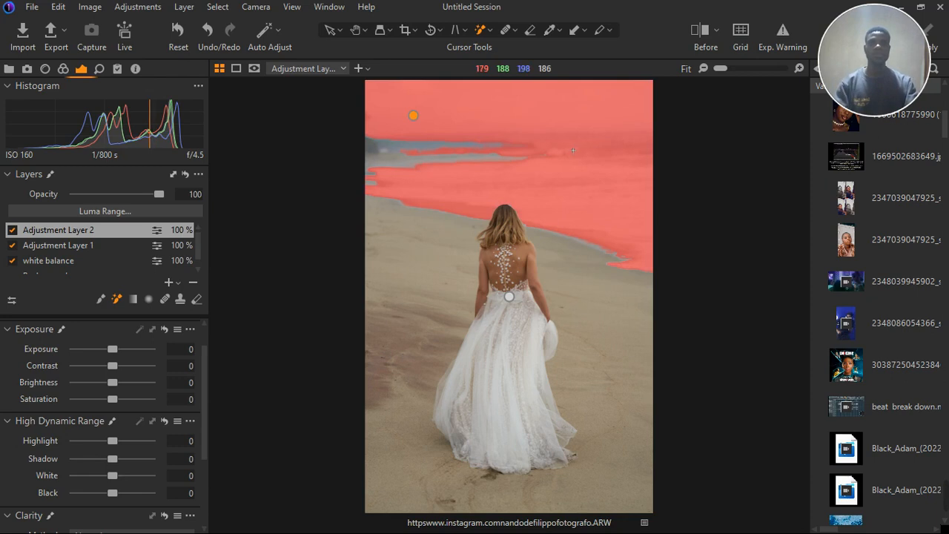
scroll(449, 169, "up", 2)
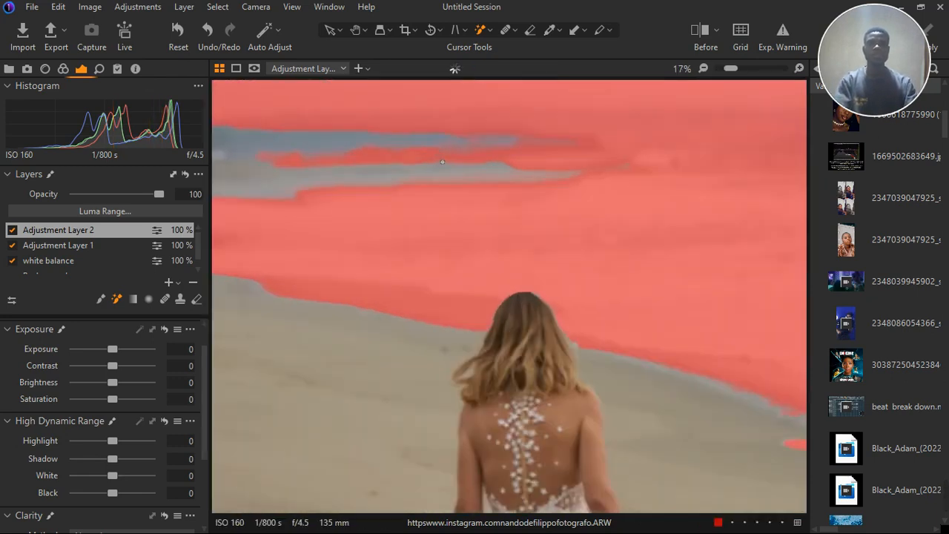
scroll(443, 164, "down", 3)
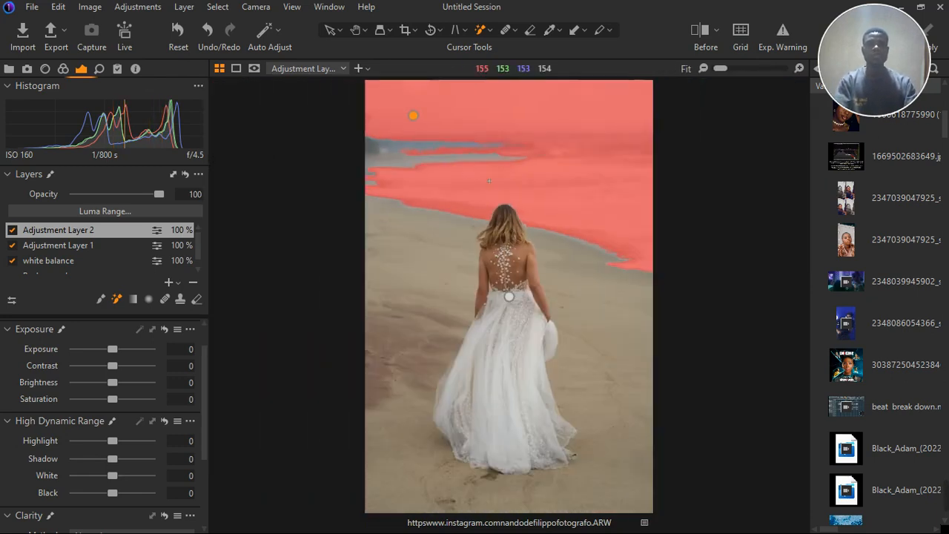
right_click(568, 204)
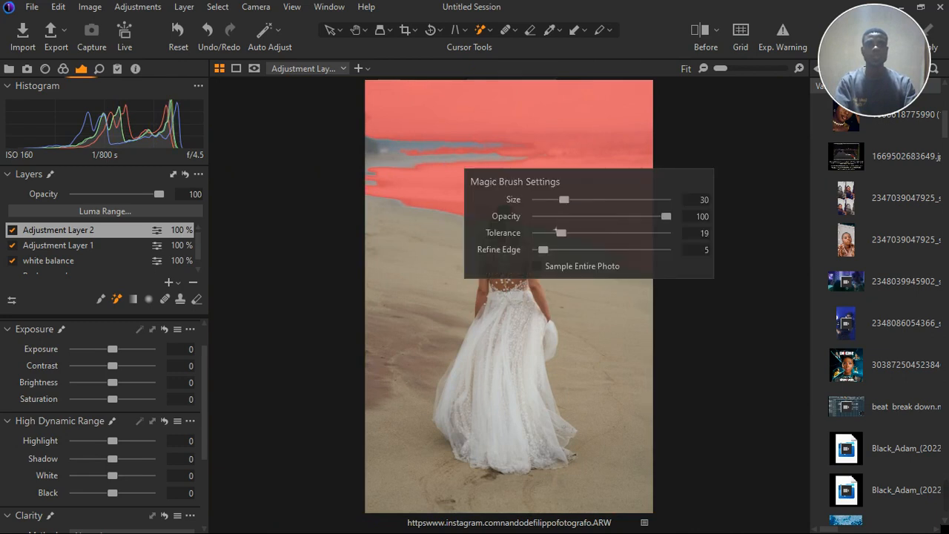
left_click_drag(551, 257, 565, 255)
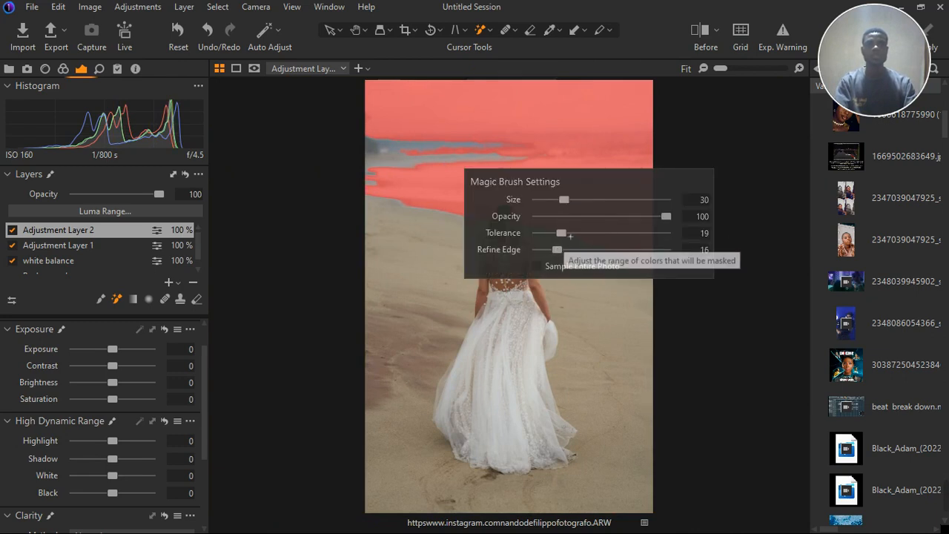
left_click_drag(557, 250, 575, 250)
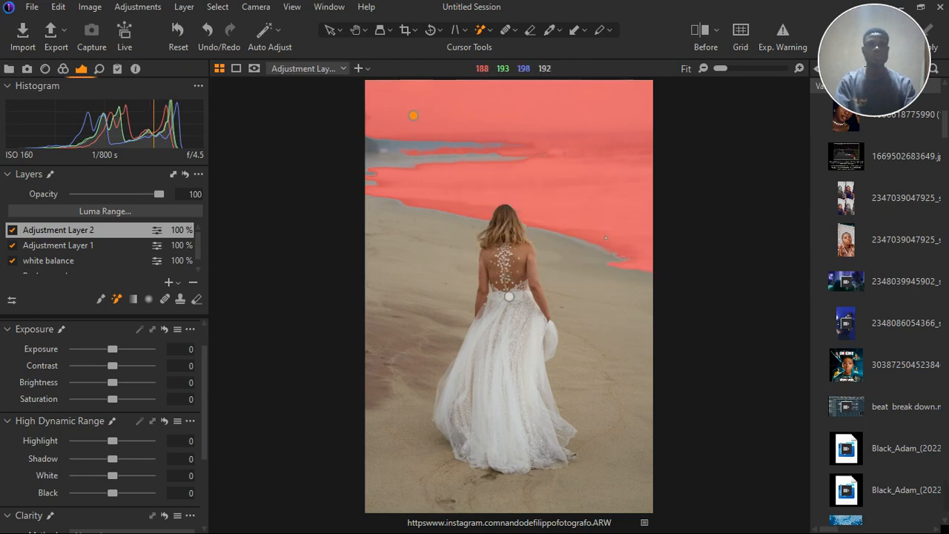
Extend Adjustment Layer 2's mask onto the sand with the Magic Brush and display the resulting mask.
scroll(528, 234, "up", 3)
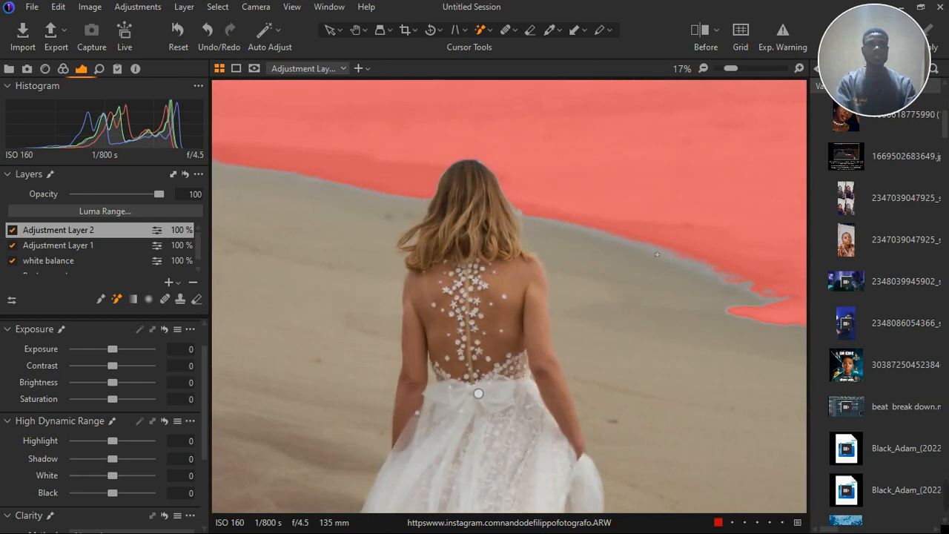
scroll(613, 200, "down", 3)
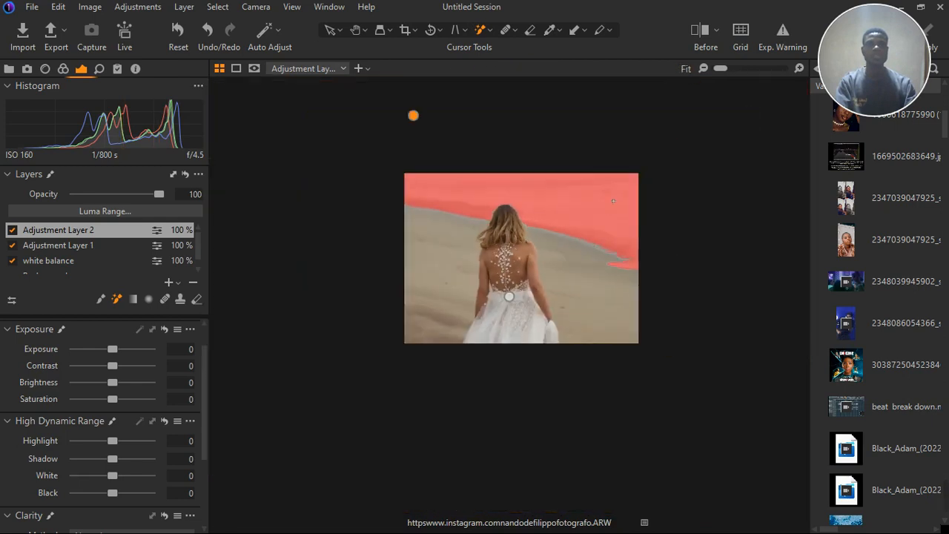
left_click(558, 214)
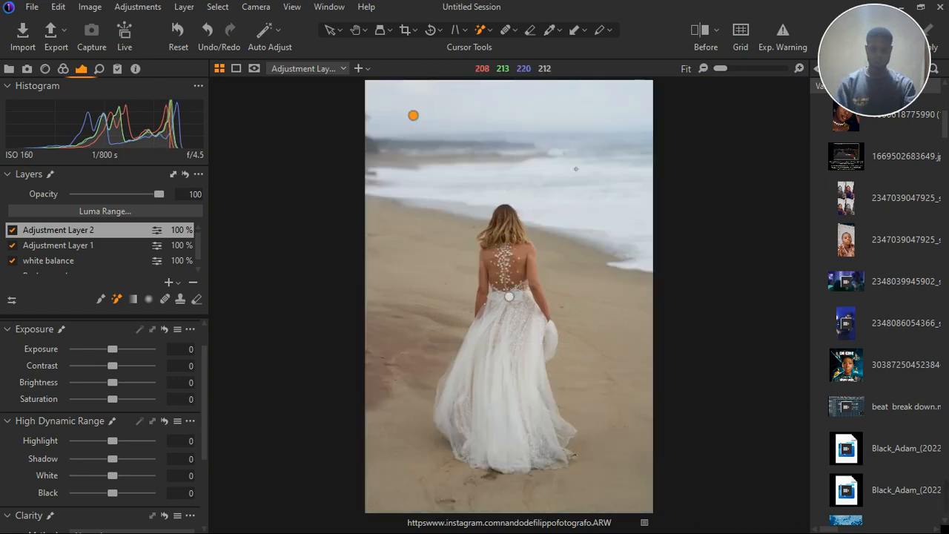
key("m")
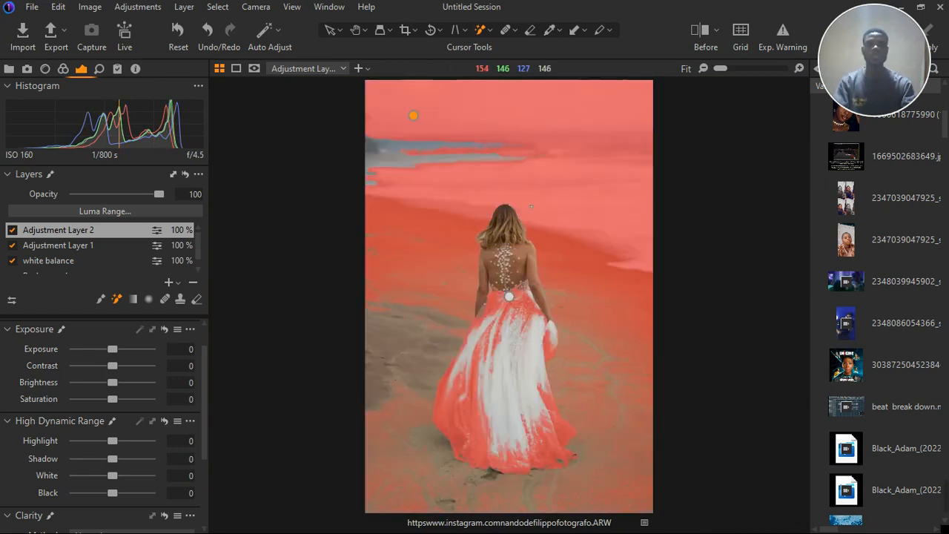
Erase the mask from the woman's whole dress on Adjustment Layer 2 and hide the mask overlay.
scroll(523, 199, "up", 3)
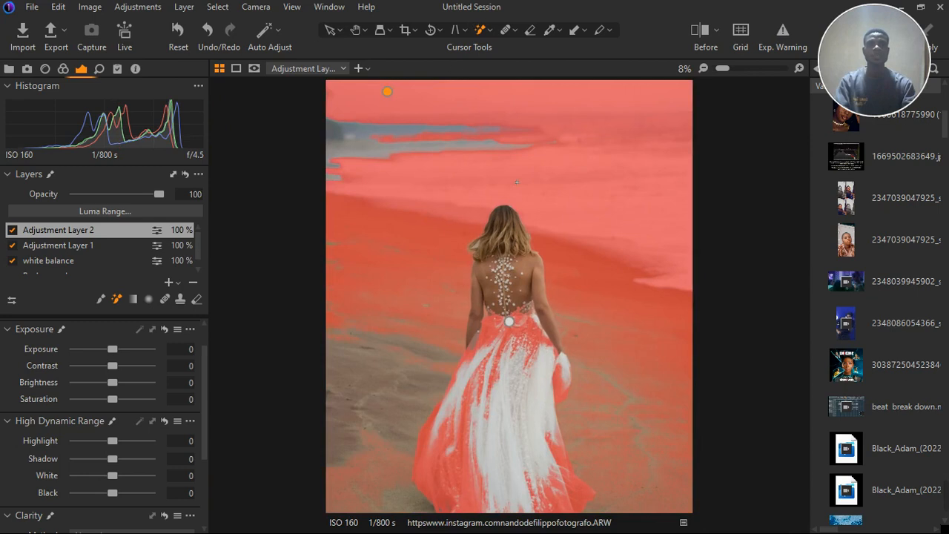
scroll(478, 150, "up", 4)
scroll(472, 147, "down", 4)
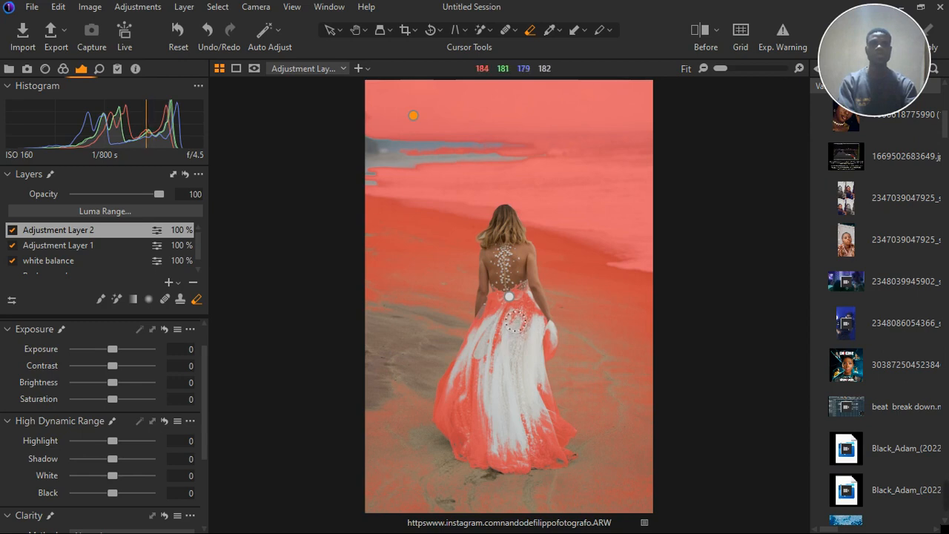
mouse_move(490, 311)
left_mouse_down()
mouse_move(519, 305)
mouse_move(565, 360)
left_mouse_up()
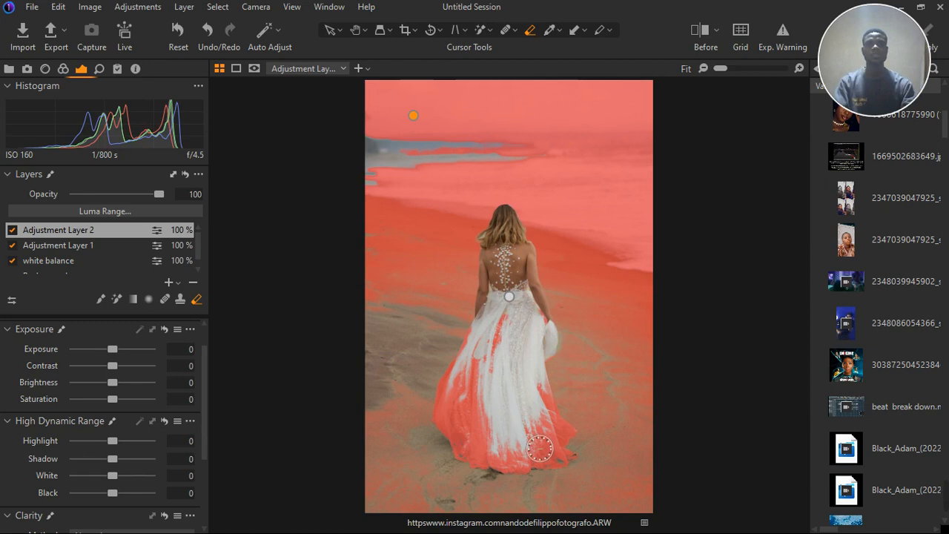
mouse_move(559, 443)
left_mouse_down()
mouse_move(494, 469)
mouse_move(455, 450)
mouse_move(493, 383)
mouse_move(464, 431)
mouse_move(481, 368)
mouse_move(463, 407)
mouse_move(494, 344)
mouse_move(503, 373)
mouse_move(515, 335)
mouse_move(462, 444)
mouse_move(487, 431)
mouse_move(486, 410)
mouse_move(511, 456)
mouse_move(505, 475)
mouse_move(571, 466)
mouse_move(555, 405)
mouse_move(572, 453)
mouse_move(539, 476)
mouse_move(499, 471)
mouse_move(567, 476)
mouse_move(581, 467)
mouse_move(583, 441)
mouse_move(558, 449)
mouse_move(488, 428)
mouse_move(467, 406)
mouse_move(457, 415)
mouse_move(465, 408)
mouse_move(470, 445)
mouse_move(493, 476)
mouse_move(533, 476)
mouse_move(554, 462)
mouse_move(537, 389)
mouse_move(553, 337)
mouse_move(520, 266)
mouse_move(507, 322)
left_mouse_up()
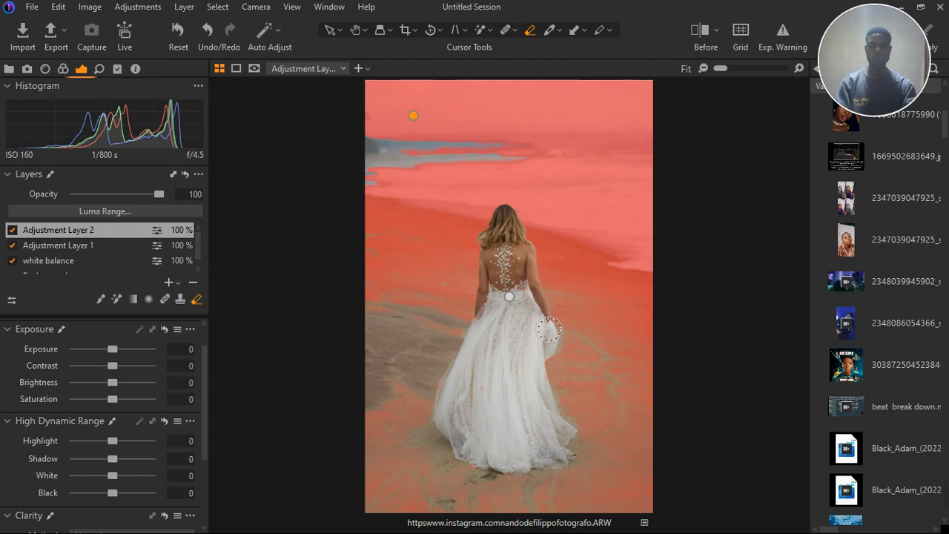
key("m")
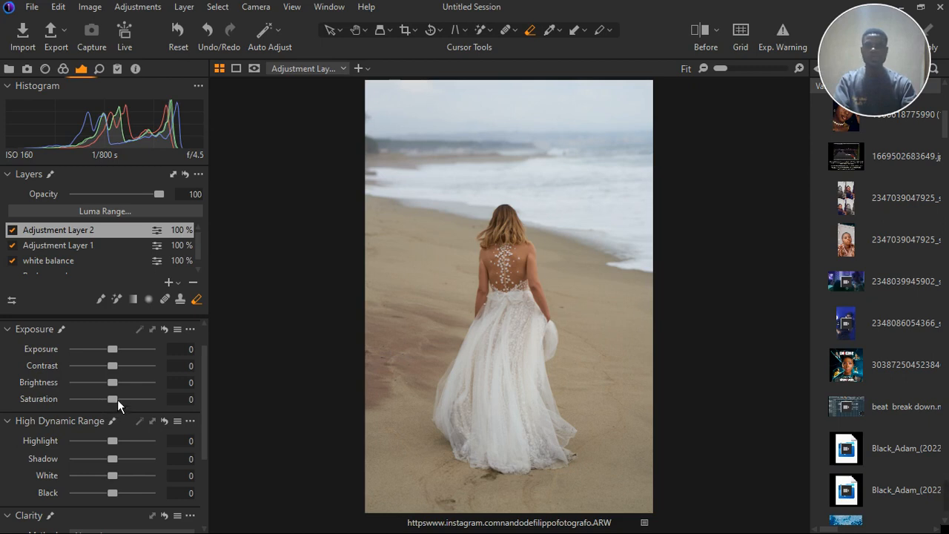
Try a Brightness of -16 on Adjustment Layer 2, and paint and undo a brush stroke near the horizon.
left_click_drag(121, 388, 108, 387)
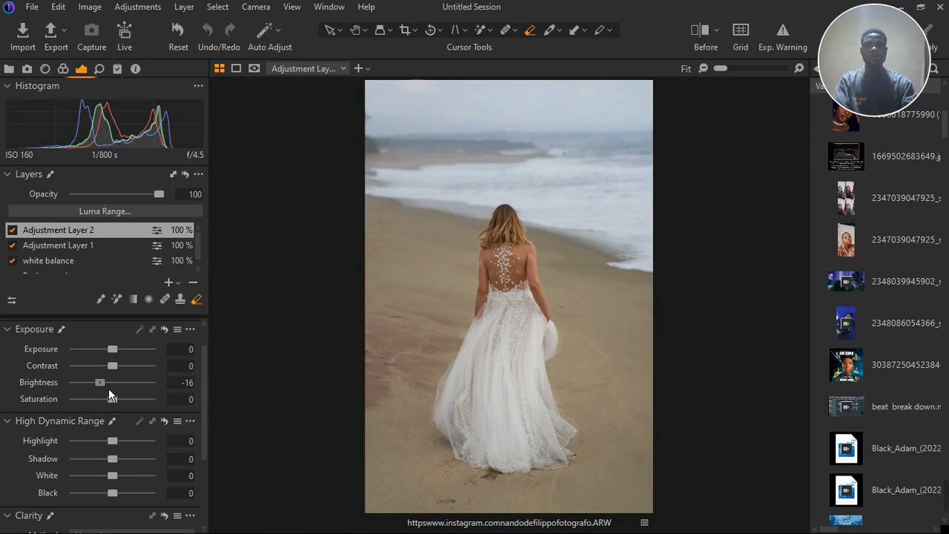
left_click_drag(109, 390, 111, 389)
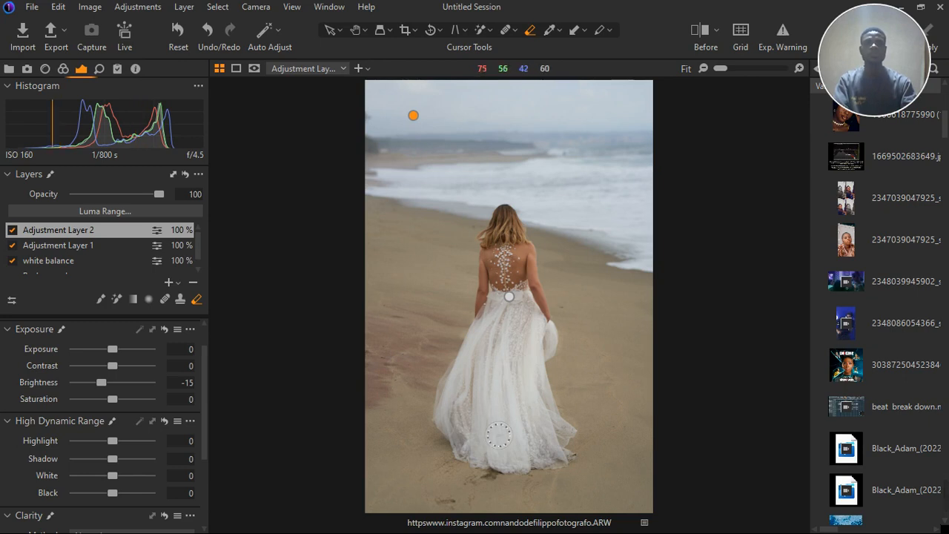
mouse_move(110, 390)
left_mouse_down()
mouse_move(119, 391)
mouse_move(108, 390)
left_mouse_up()
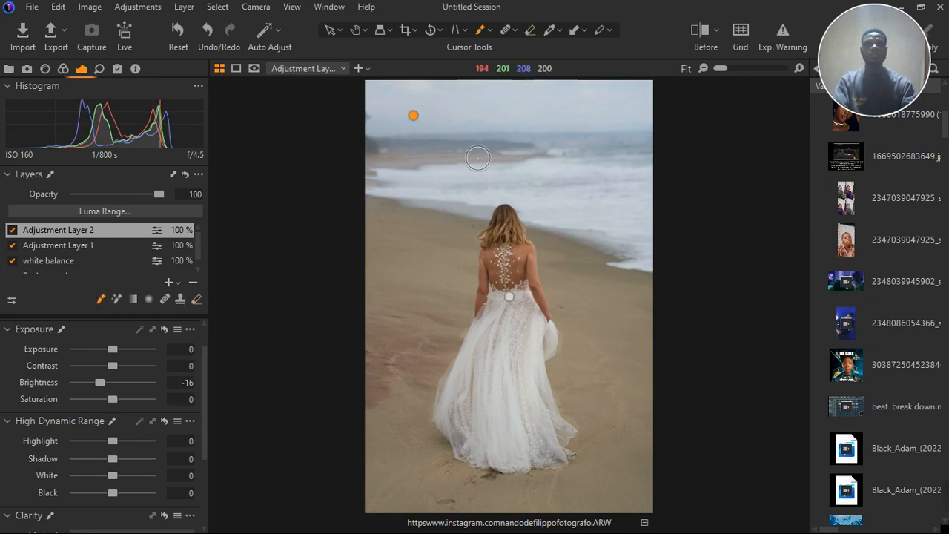
mouse_move(533, 159)
left_mouse_down()
mouse_move(453, 171)
mouse_move(421, 162)
mouse_move(550, 166)
mouse_move(400, 162)
mouse_move(391, 184)
mouse_move(532, 170)
left_mouse_up()
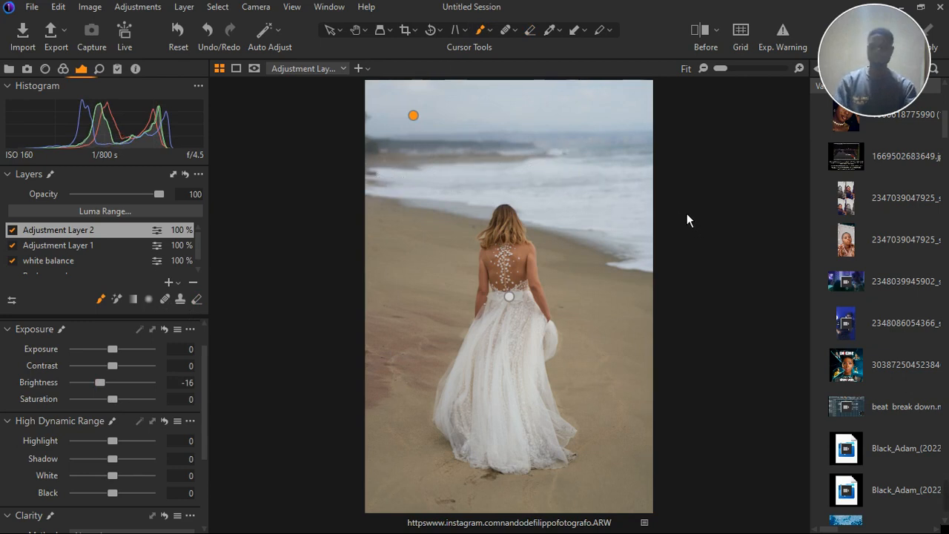
key("ctrl+z")
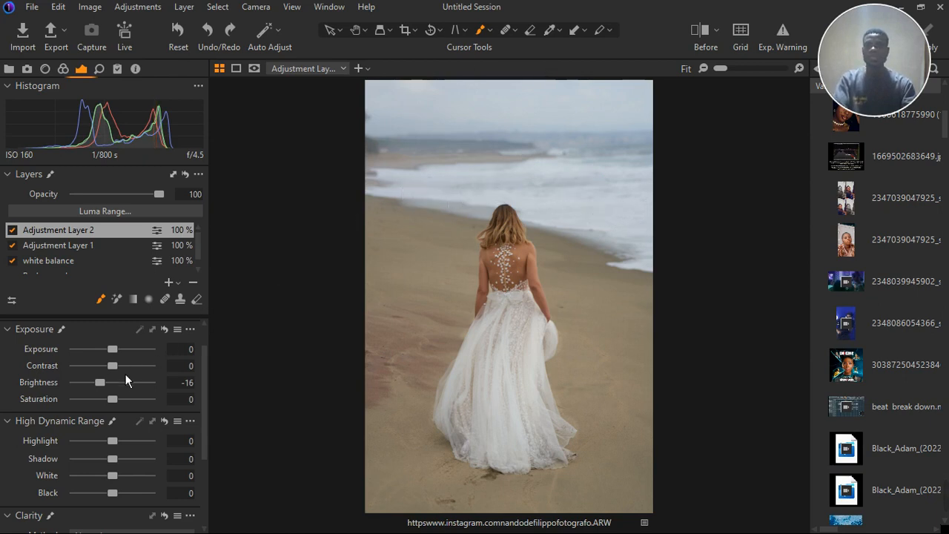
Set the Brightness of Adjustment Layer 2 to -19.
left_click_drag(104, 389, 111, 387)
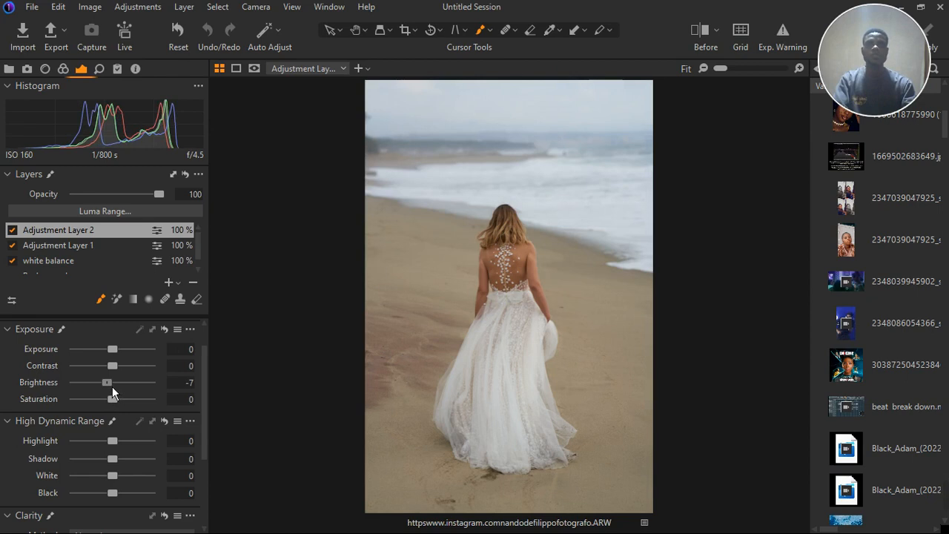
left_click_drag(111, 386, 108, 386)
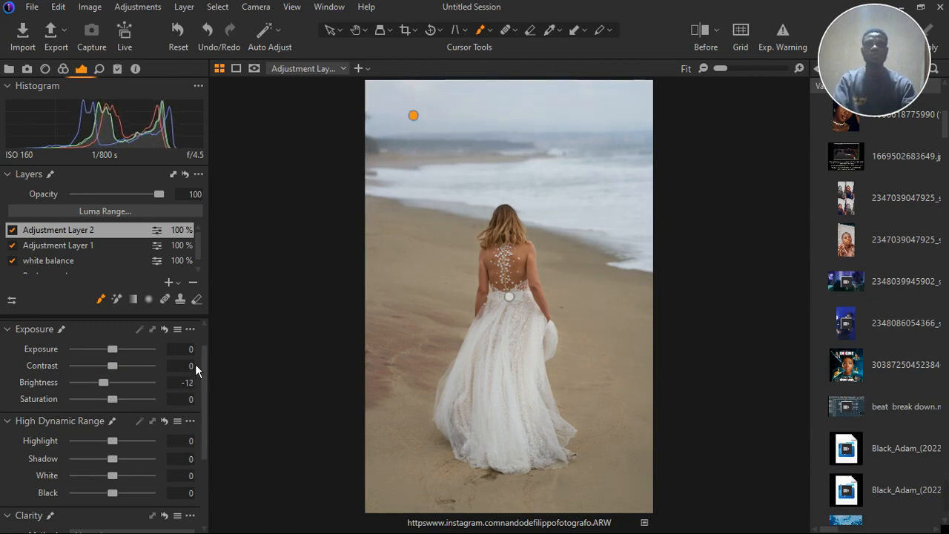
left_click_drag(108, 387, 103, 385)
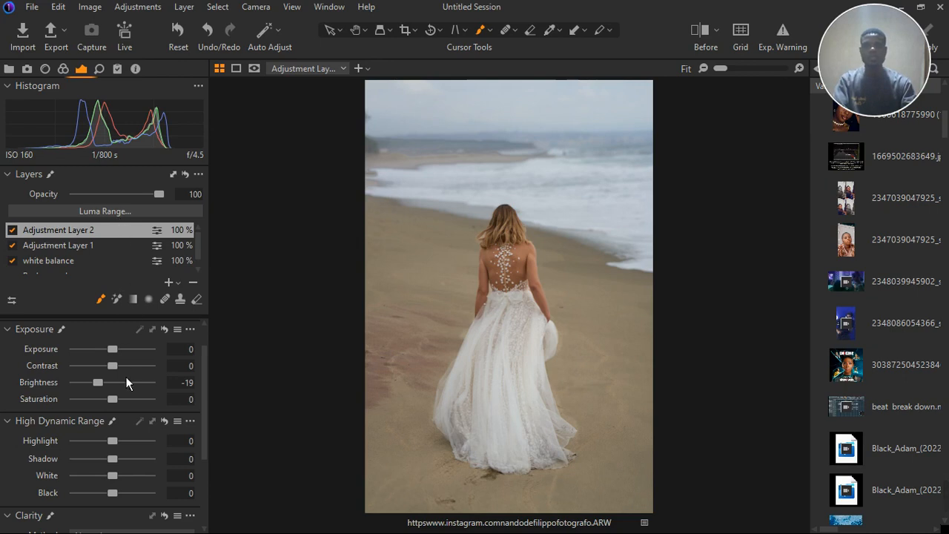
Open the Luma Range settings for Adjustment Layer 2 and set Range to 118–194 with Falloff 0–255.
left_click(114, 214)
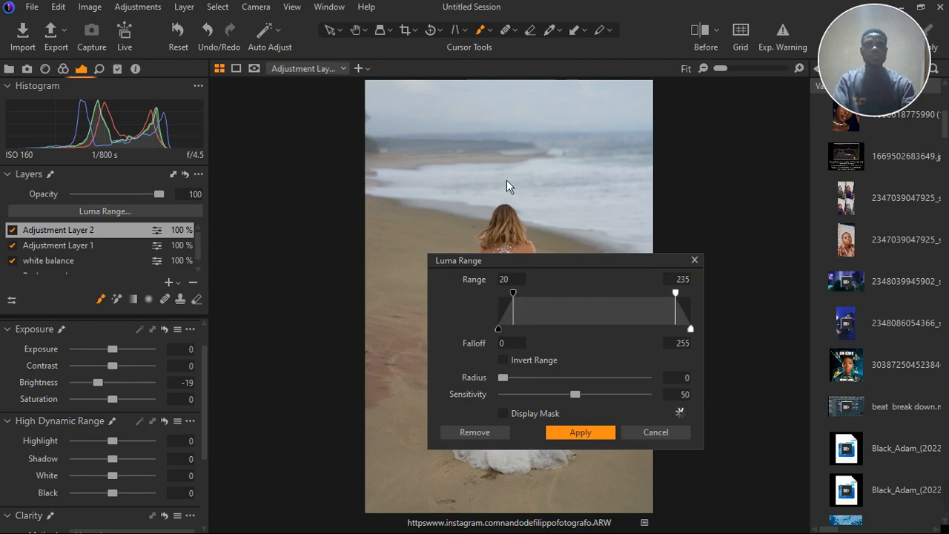
left_click_drag(530, 303, 496, 331)
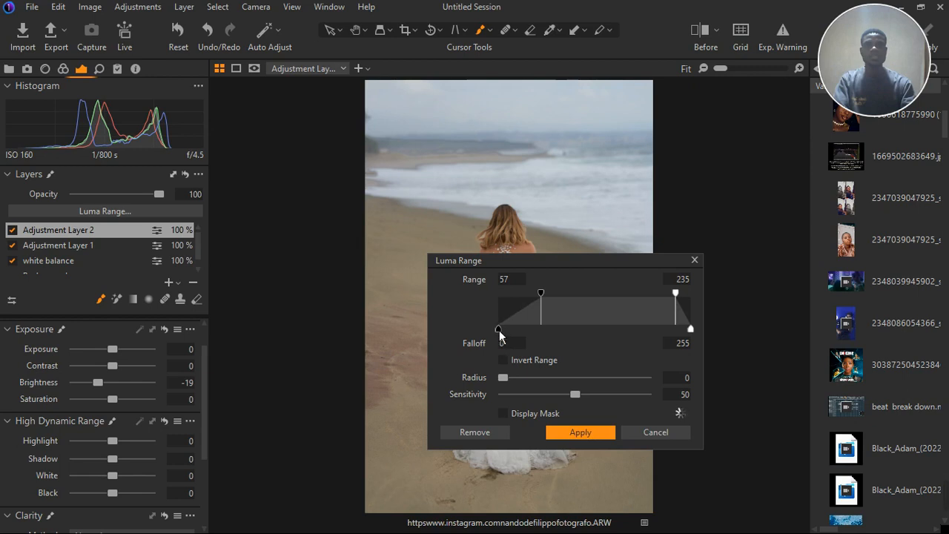
left_click_drag(553, 298, 595, 300)
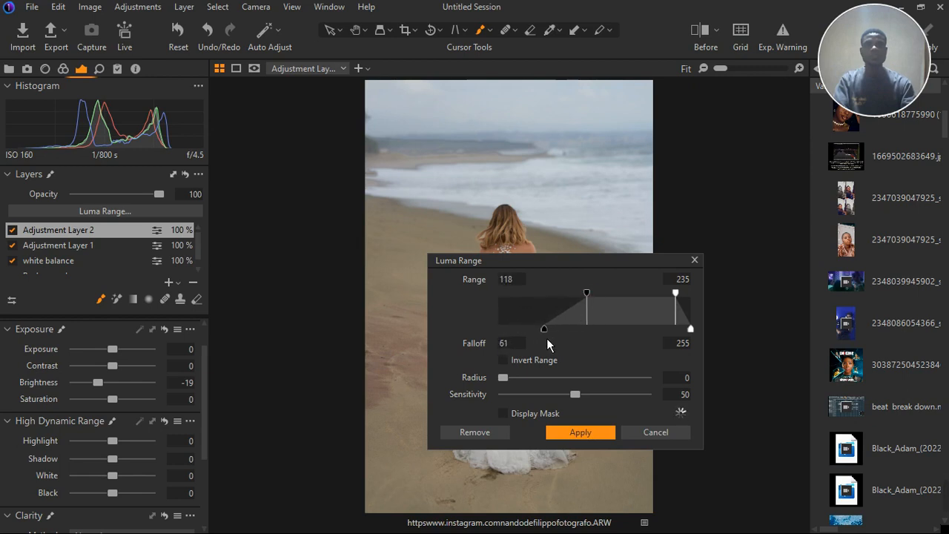
left_click_drag(545, 330, 497, 330)
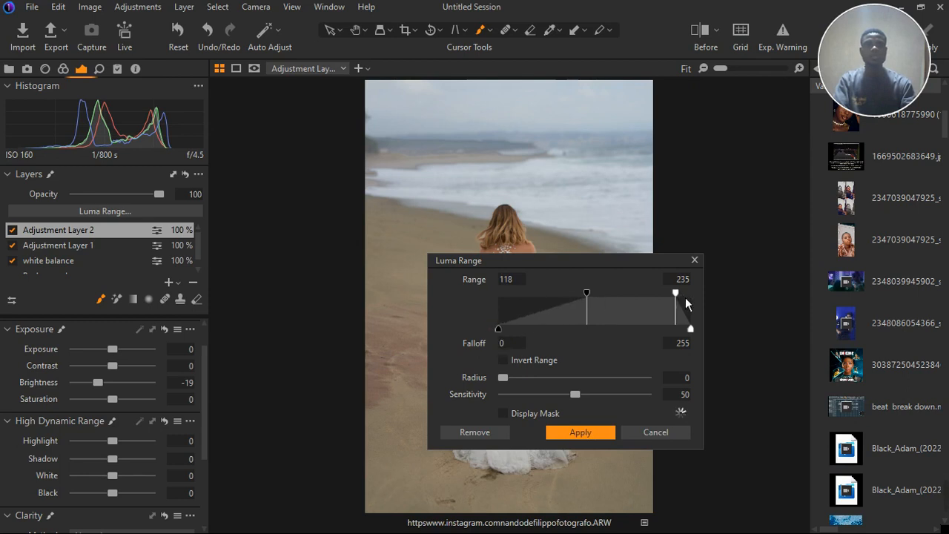
left_click_drag(679, 296, 631, 296)
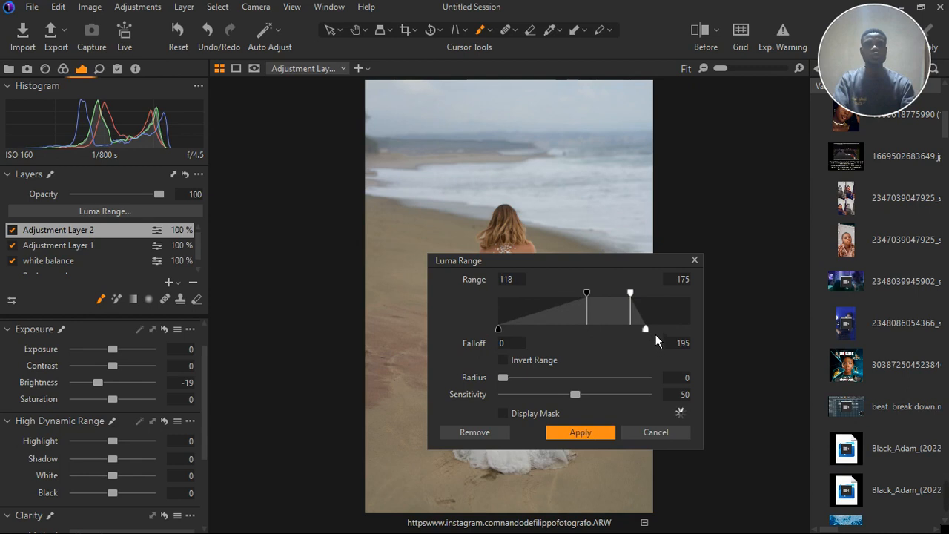
left_click_drag(650, 331, 715, 335)
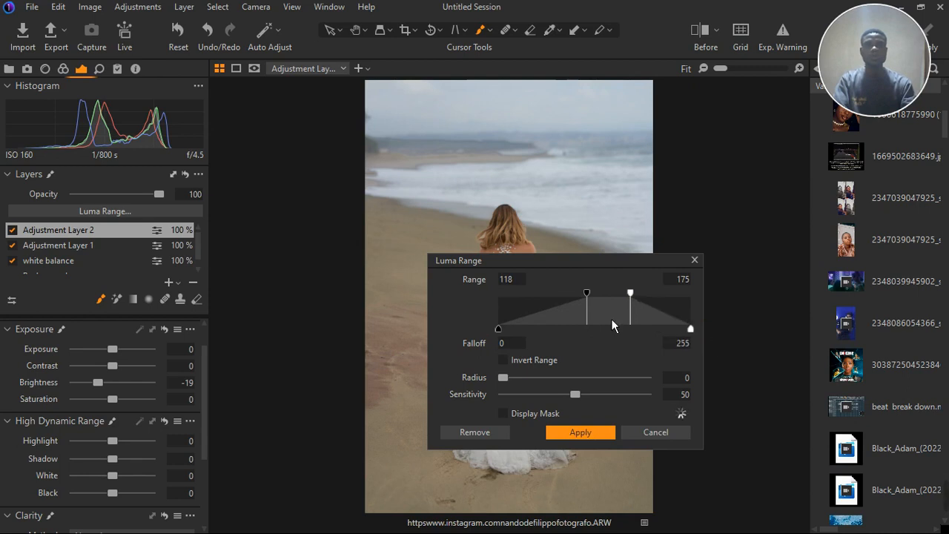
left_click_drag(630, 297, 650, 295)
left_click(656, 438)
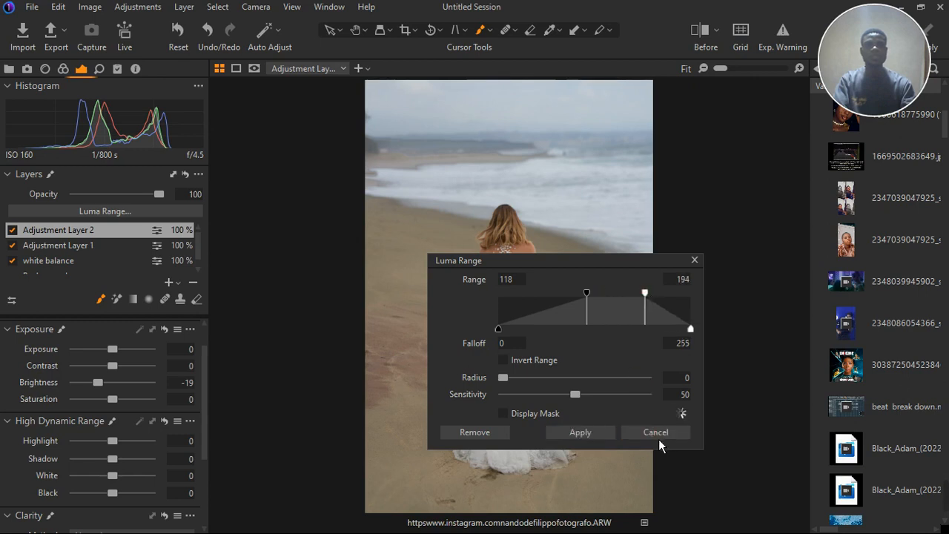
Display the Luma Range mask for Adjustment Layer 2 and apply a Range of 12–218 with Falloff 0–255.
left_click(510, 419)
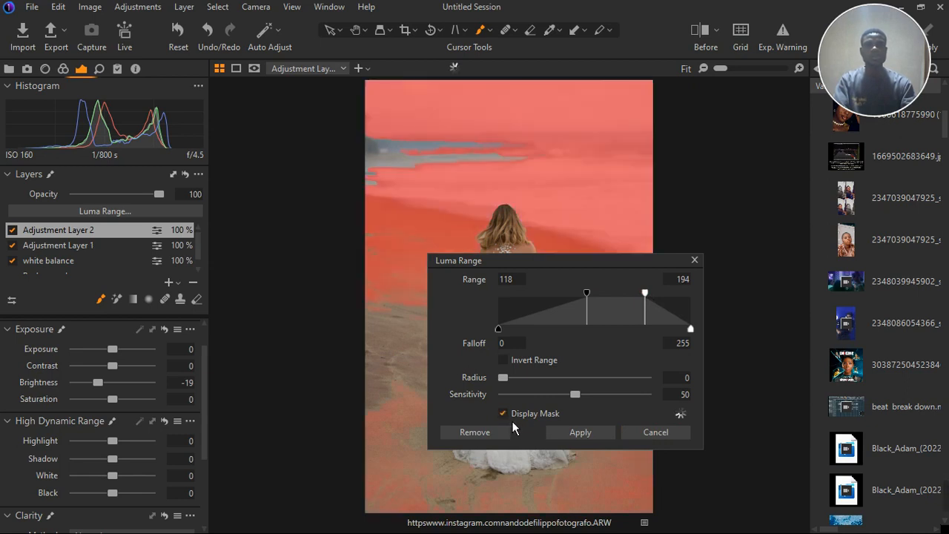
left_click_drag(591, 294, 553, 292)
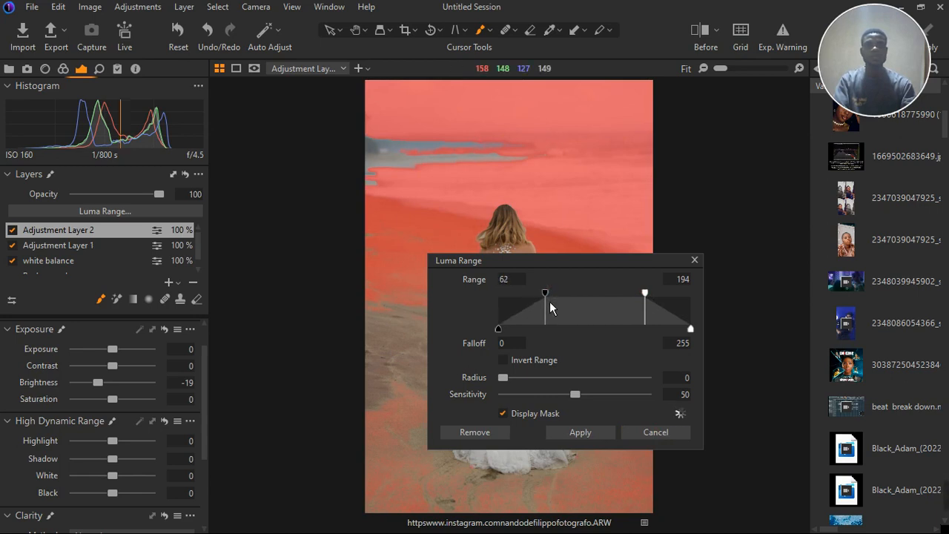
left_click_drag(651, 298, 613, 299)
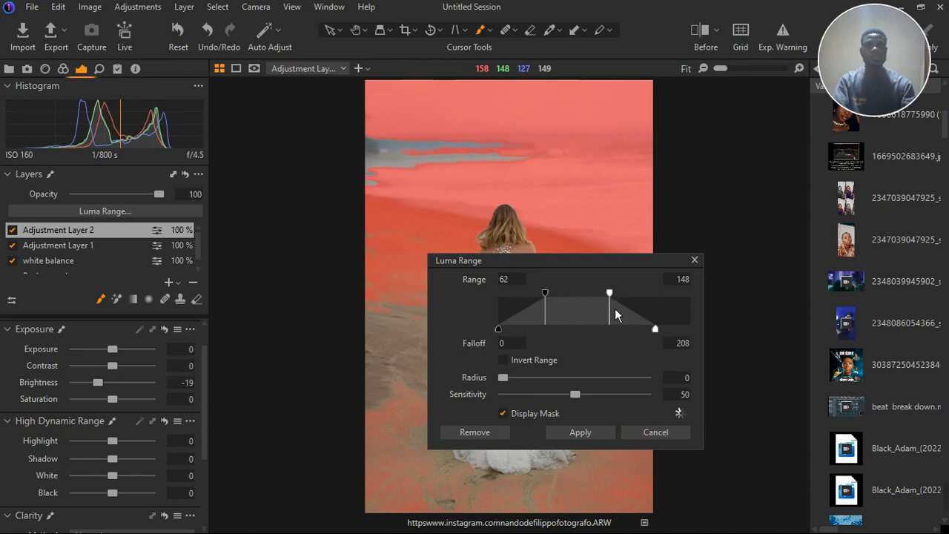
left_click(656, 329)
left_click_drag(665, 337, 701, 342)
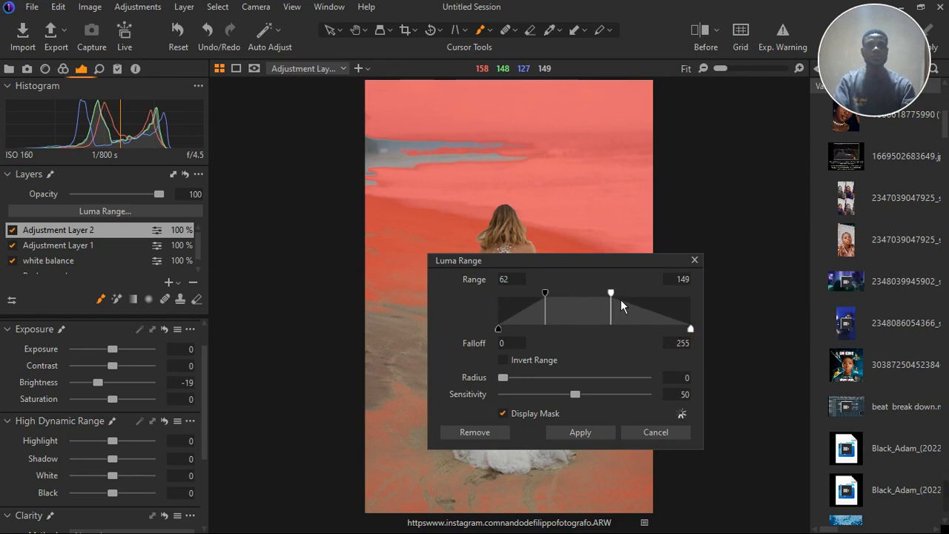
left_click_drag(621, 300, 634, 299)
left_click_drag(546, 298, 523, 301)
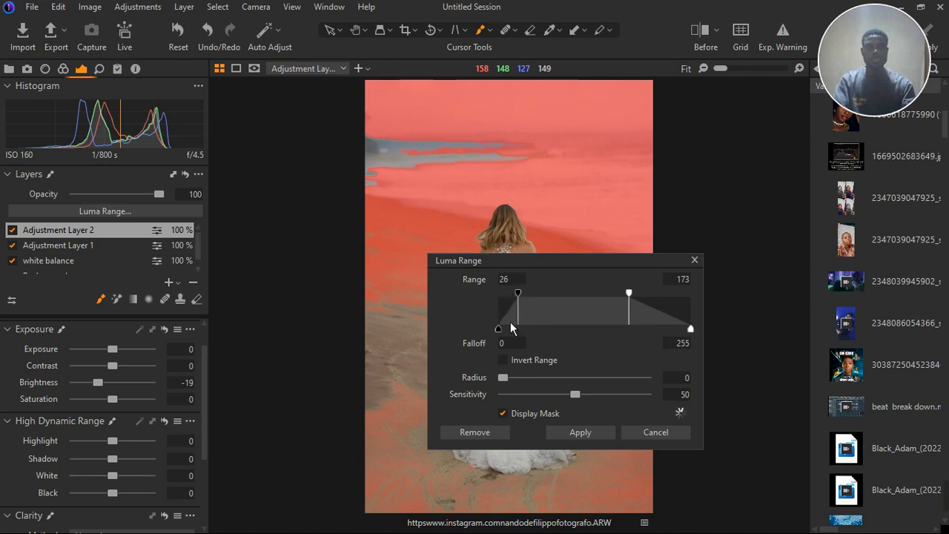
left_click_drag(518, 295, 507, 295)
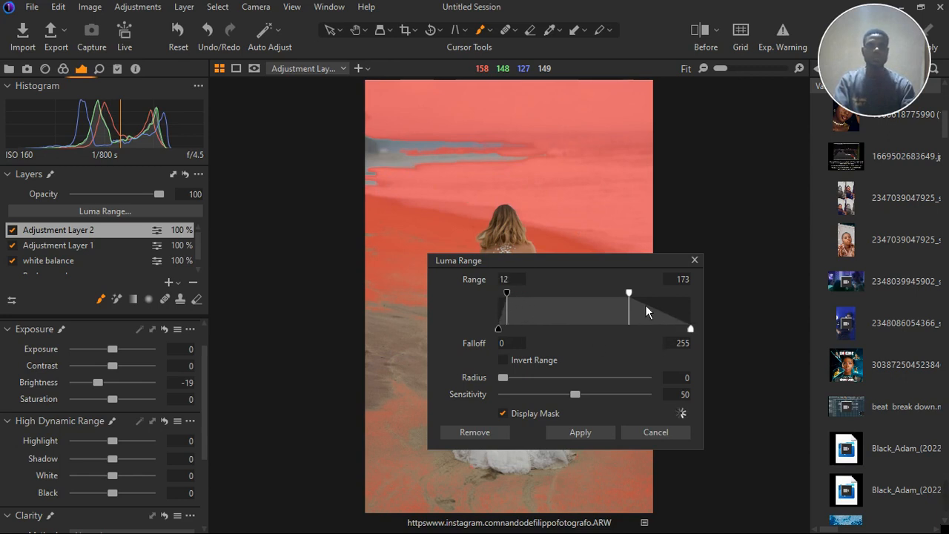
left_click_drag(632, 296, 702, 333)
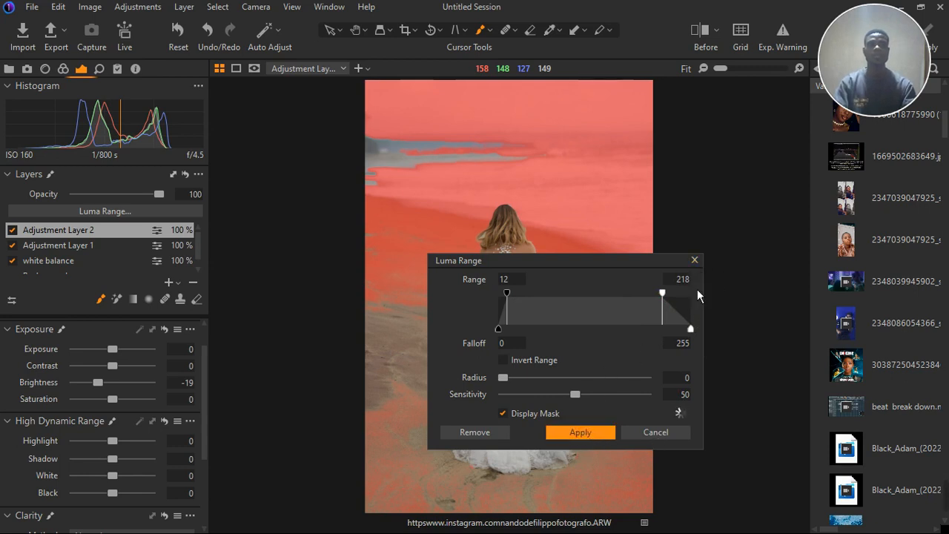
left_click(695, 260)
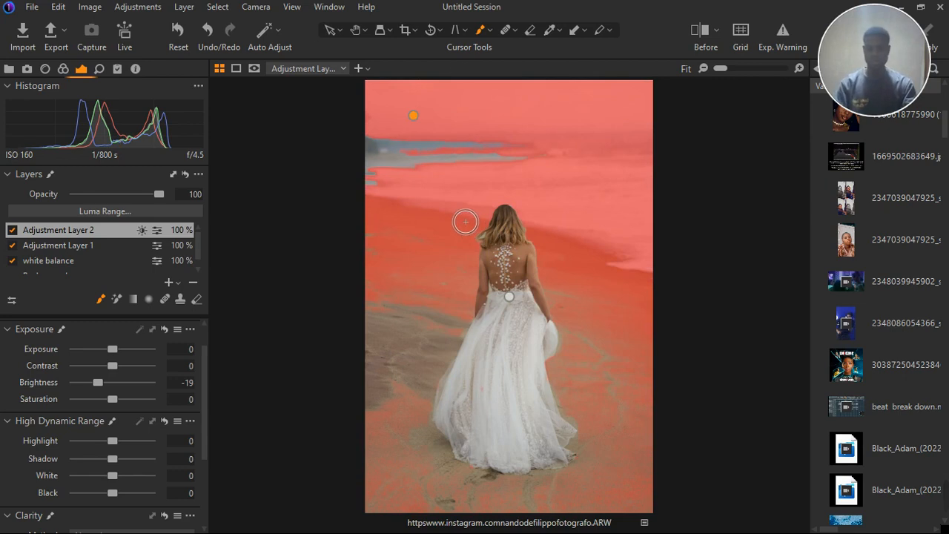
Hide the mask overlay and compare the photo with Adjustment Layer 2 switched off and on.
key("m")
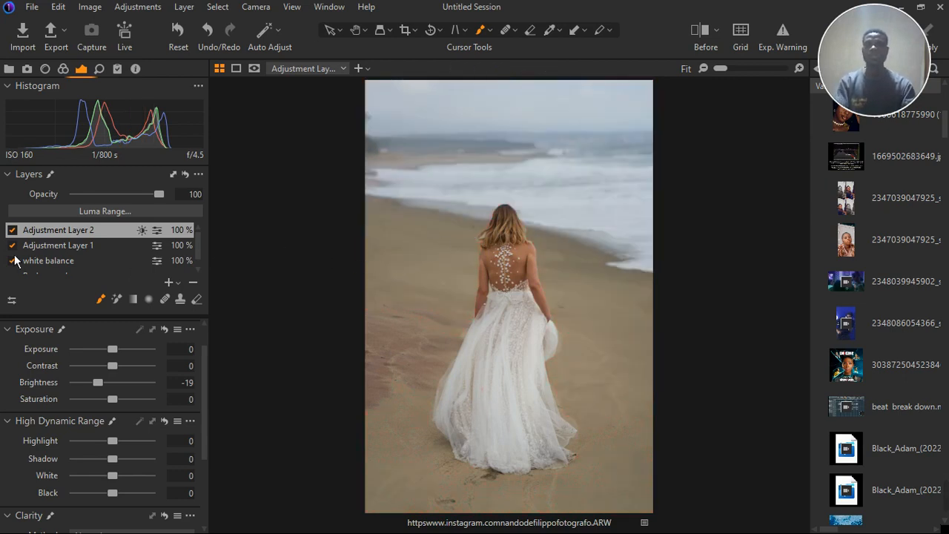
left_click(12, 230)
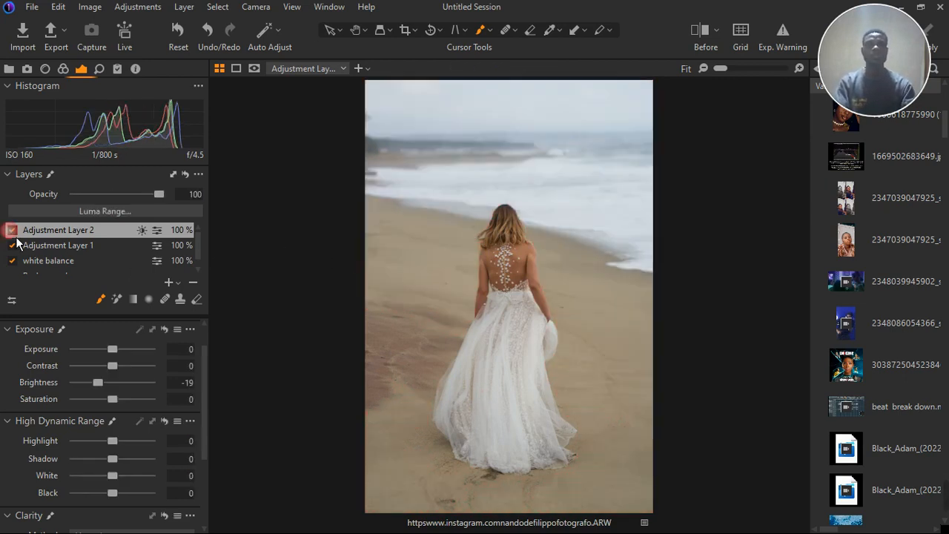
left_click(12, 230)
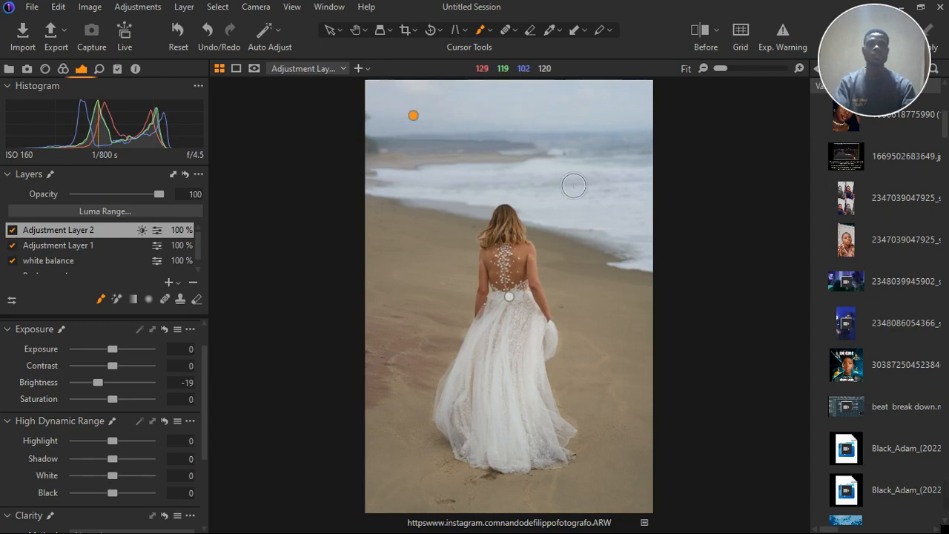
Leave the brush for the Select cursor and set the Exposure Saturation of Adjustment Layer 2 to 13.
left_click(337, 39)
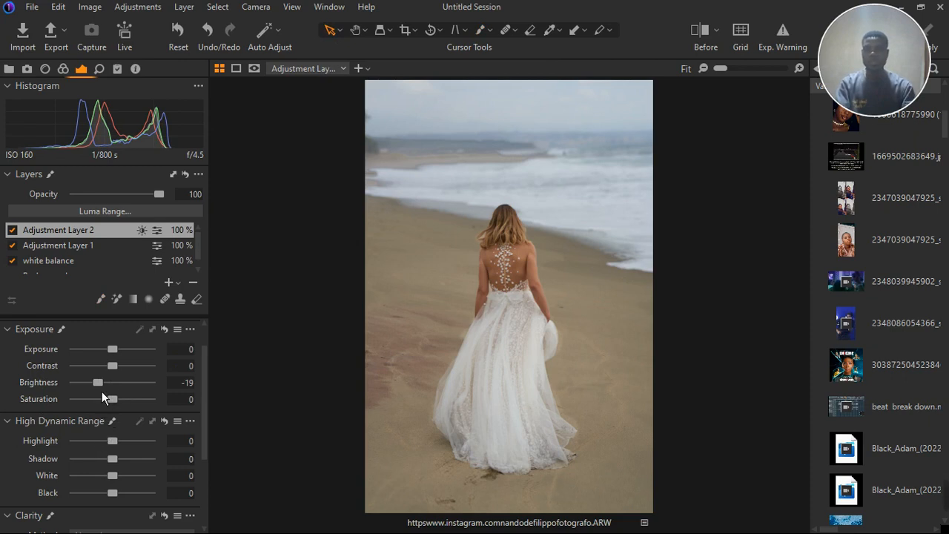
left_click_drag(120, 407, 125, 407)
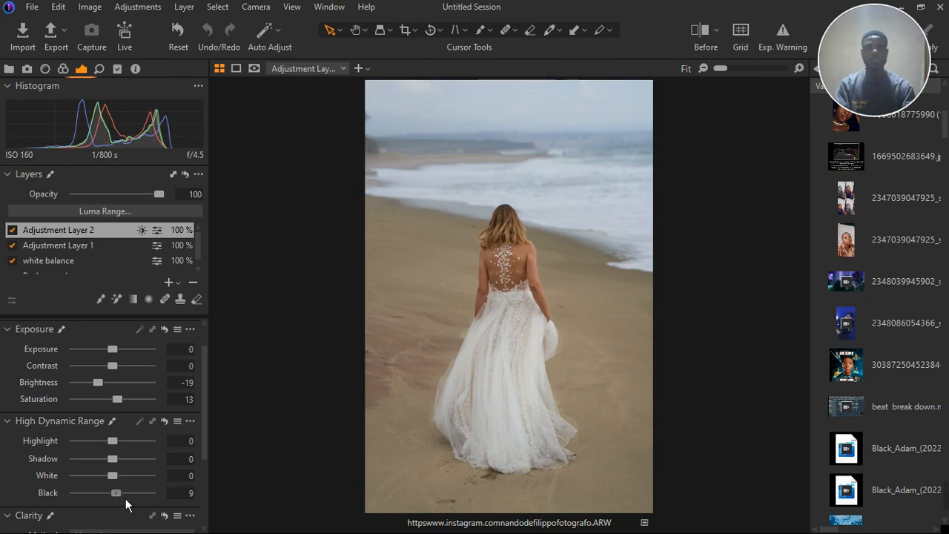
Try High Dynamic Range values of Black 100 and Shadow 42 on Adjustment Layer 2, resetting both to 0.
left_click_drag(125, 498, 168, 510)
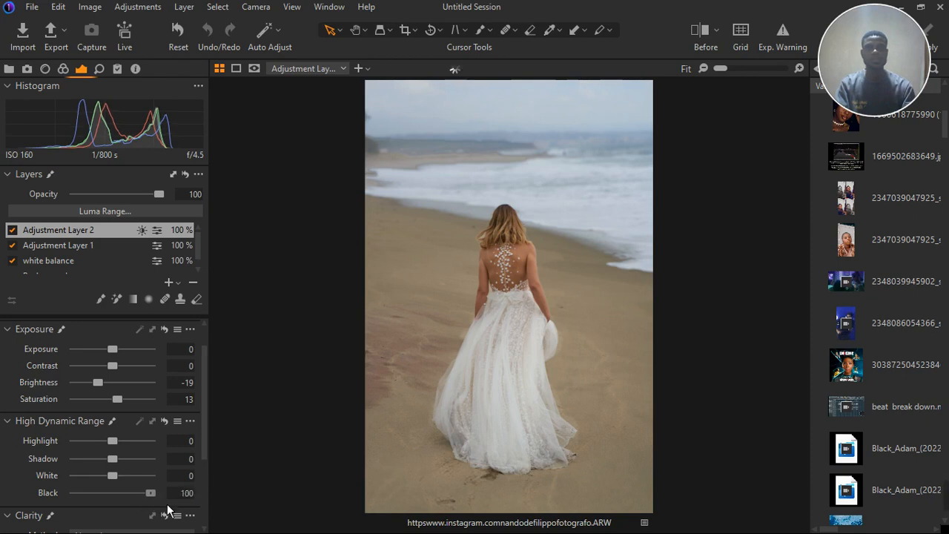
double_click(151, 493)
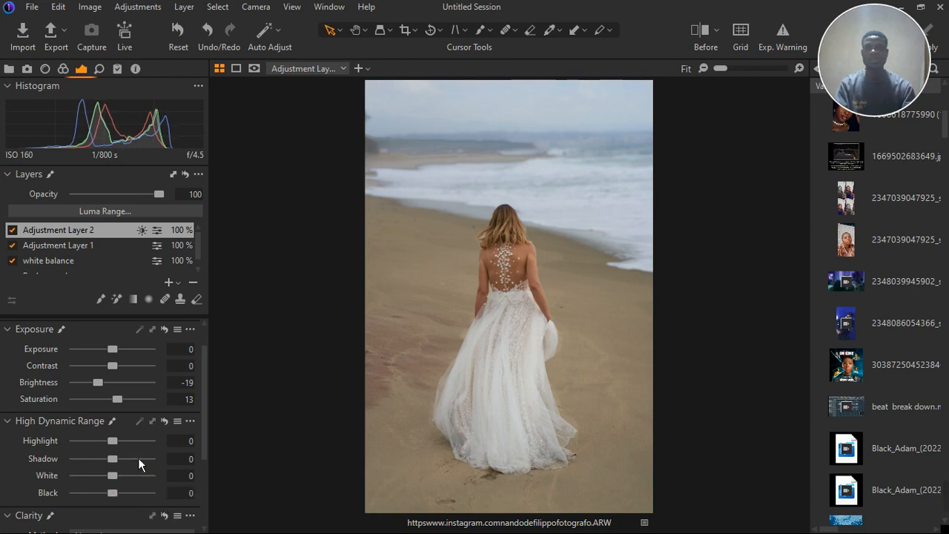
left_click_drag(121, 472, 137, 468)
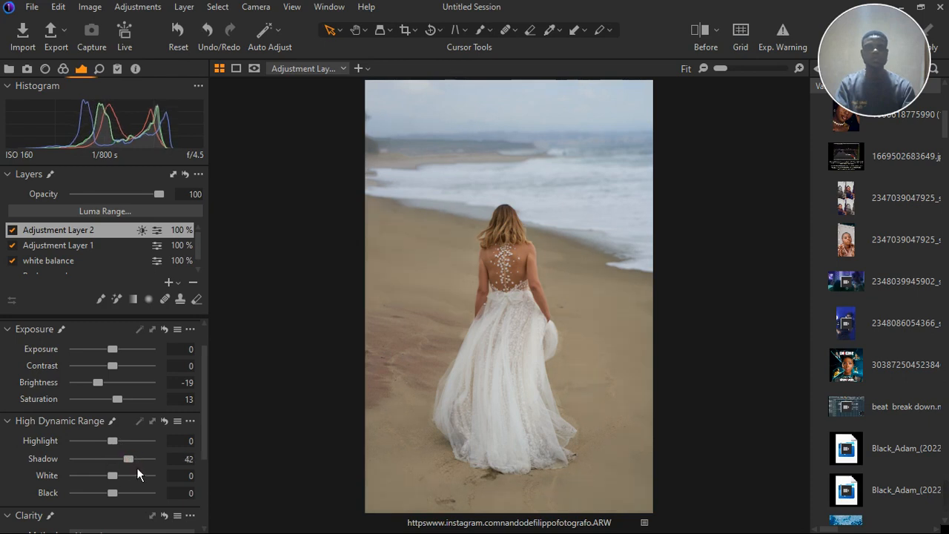
double_click(136, 467)
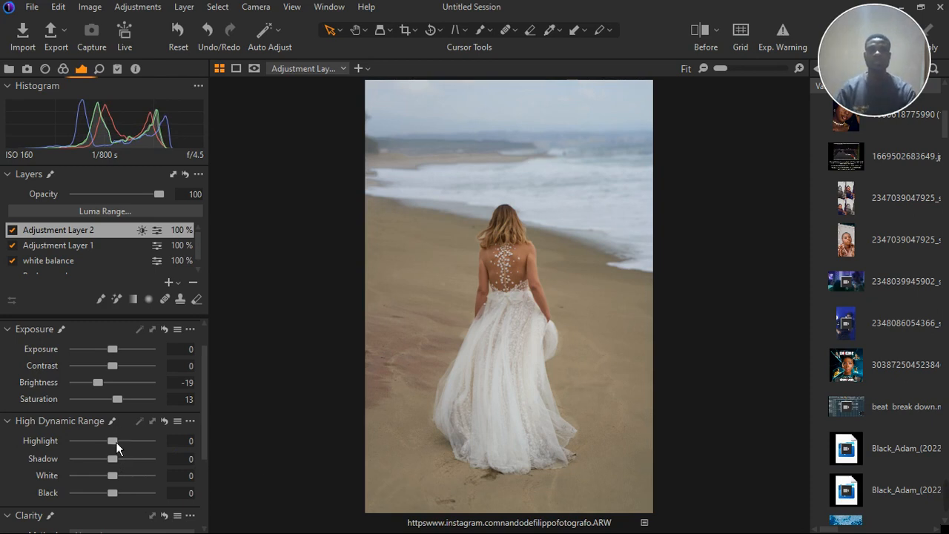
Try lowering Highlight to -25 and raising it to 24 on Adjustment Layer 2, and reset it to 0.
left_click_drag(114, 442, 109, 451)
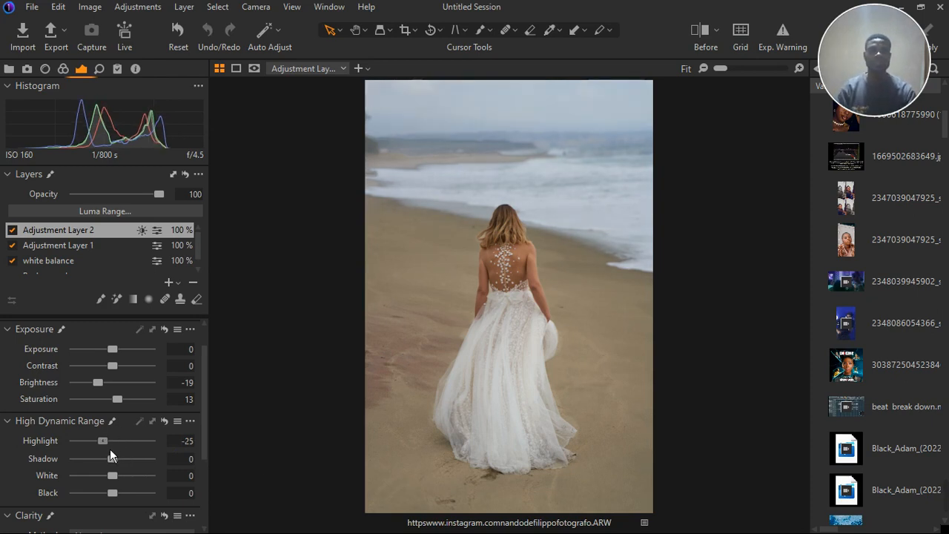
left_click_drag(110, 449, 128, 446)
double_click(130, 446)
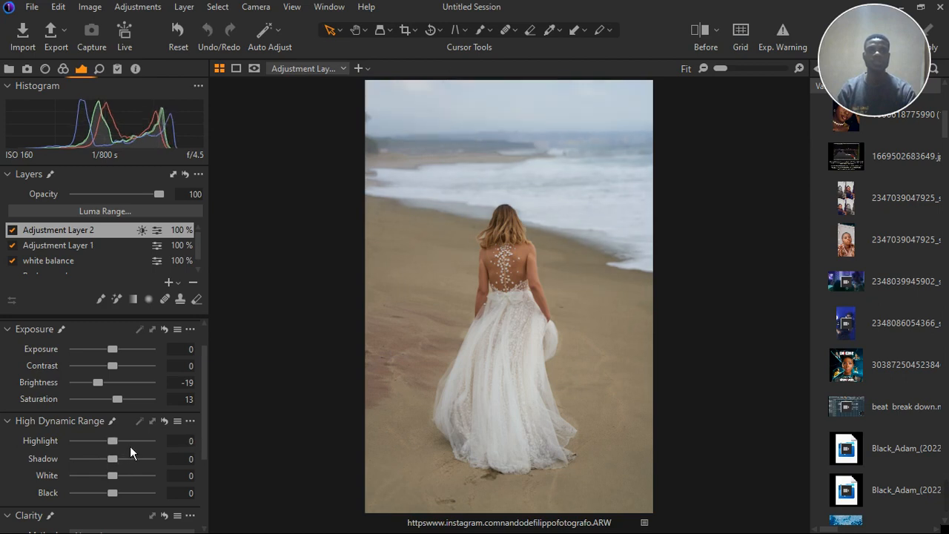
left_click_drag(126, 445, 130, 445)
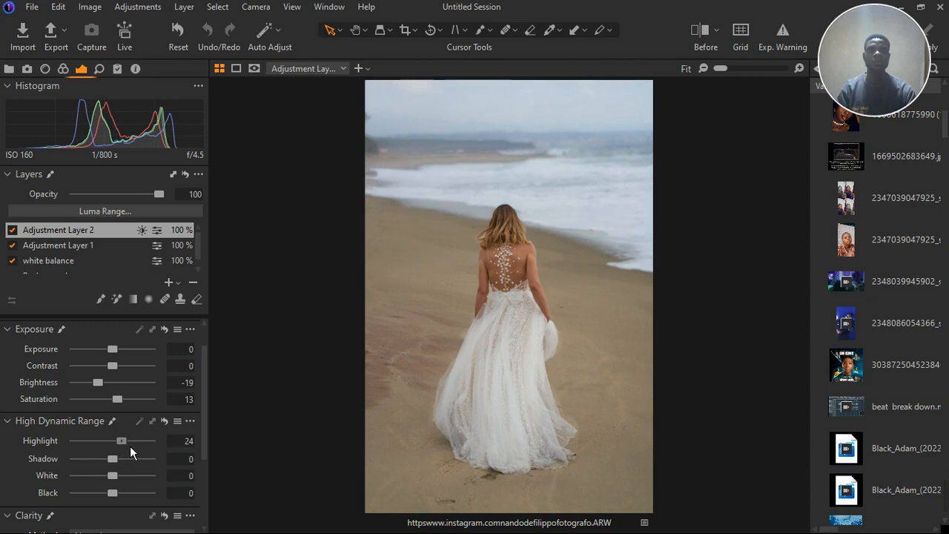
double_click(129, 446)
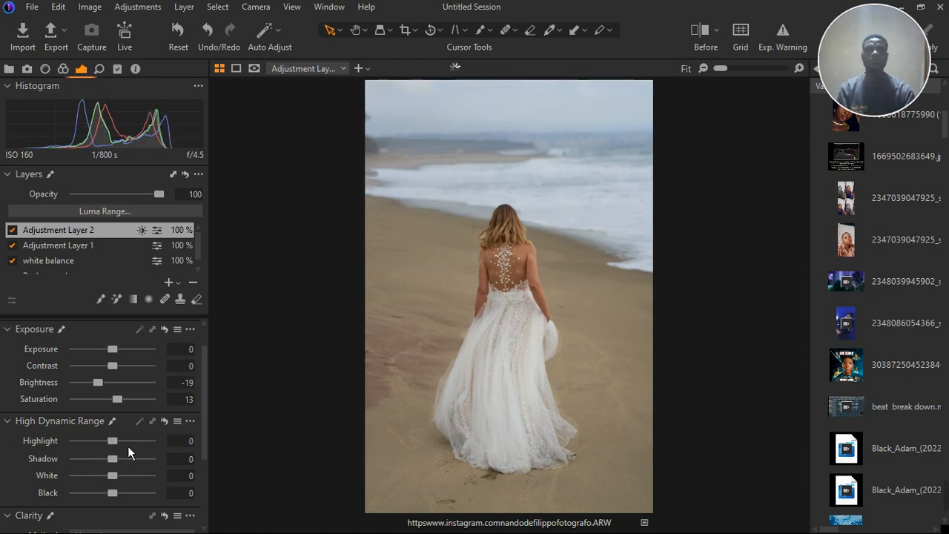
Set Highlight to 13 and White to -11 on Adjustment Layer 2, and collapse the High Dynamic Range and Exposure tools.
left_click_drag(121, 445, 112, 480)
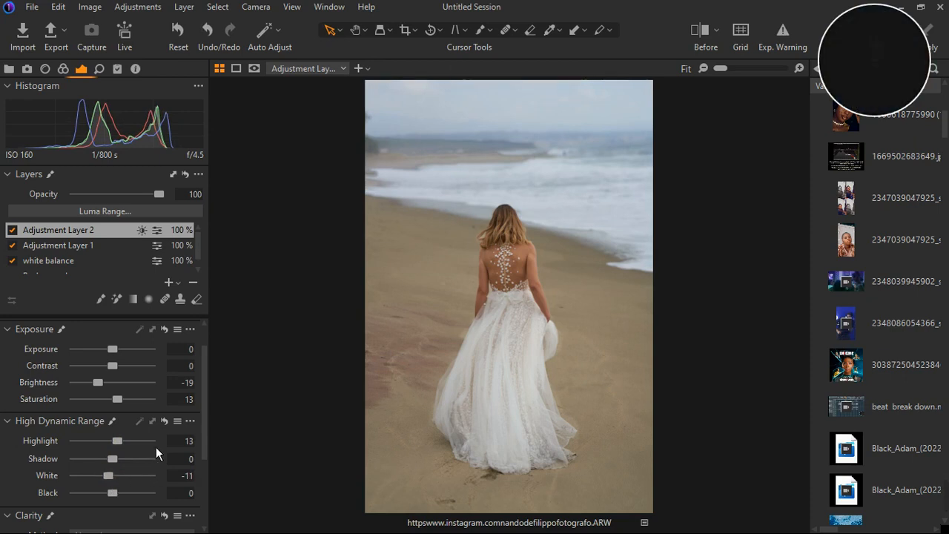
left_click(14, 421)
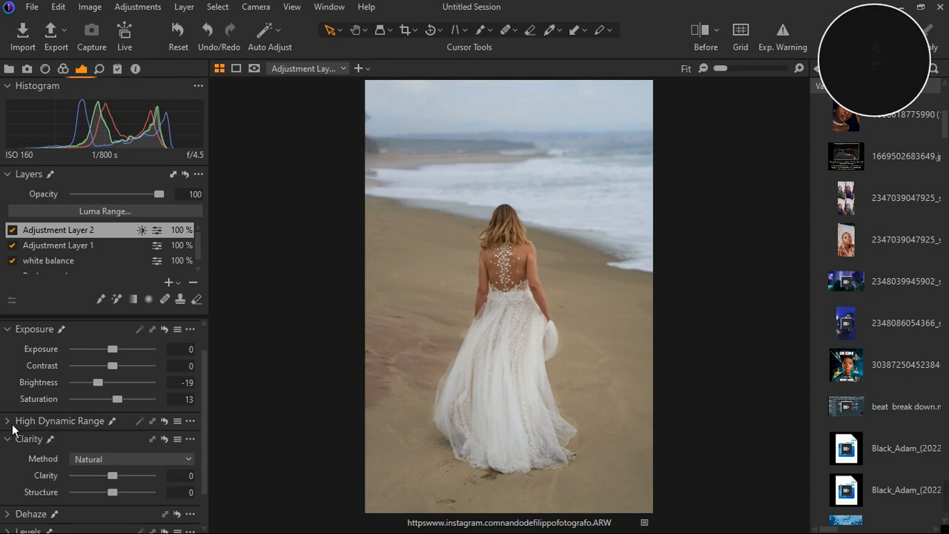
left_click(15, 330)
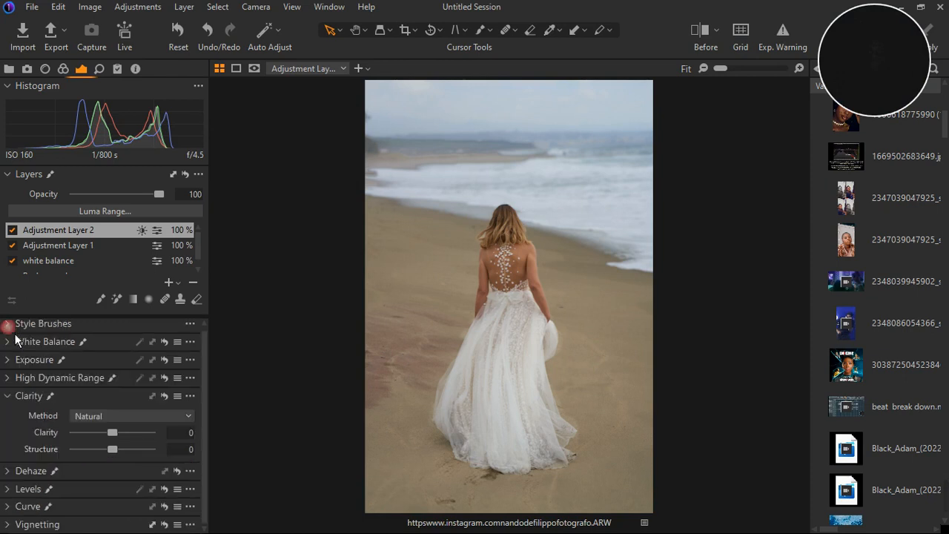
In the basic Color Editor for Adjustment Layer 2, set the blue tones' Saturation to 26.2 and Lightness to -2.7.
left_click(69, 75)
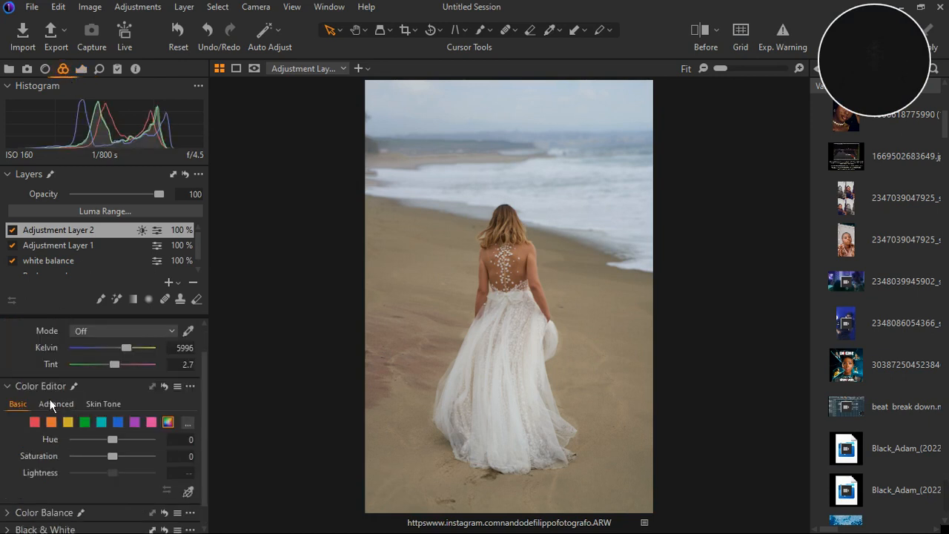
left_click(121, 427)
left_click_drag(119, 463, 132, 461)
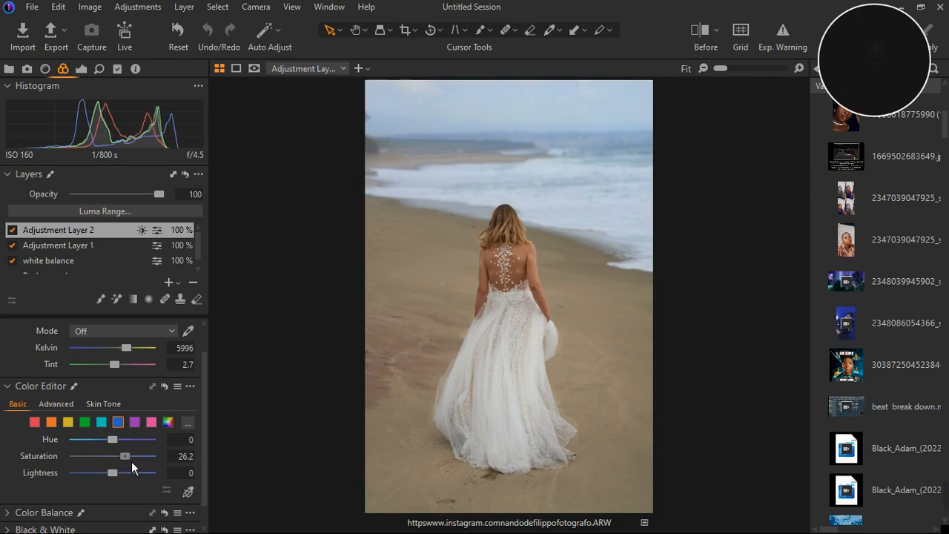
left_click_drag(121, 480, 117, 481)
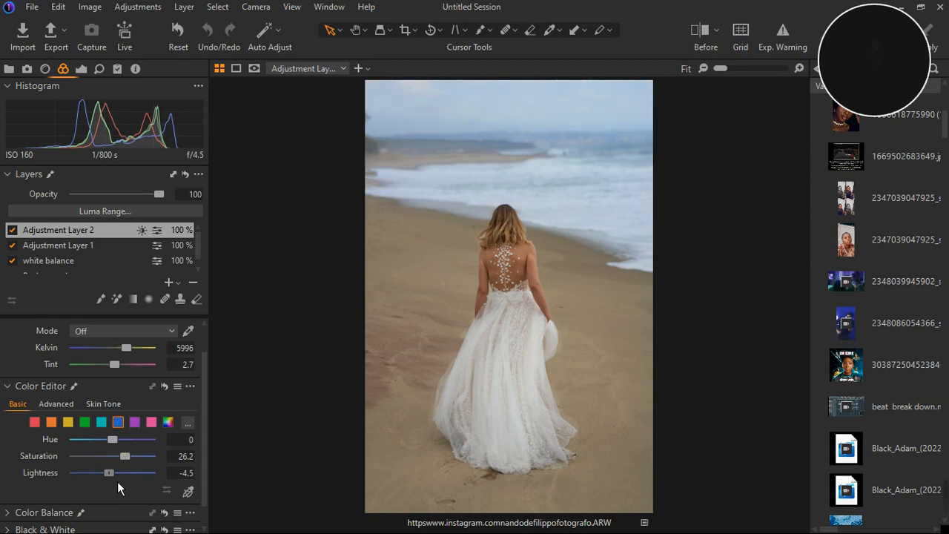
left_click_drag(117, 481, 120, 481)
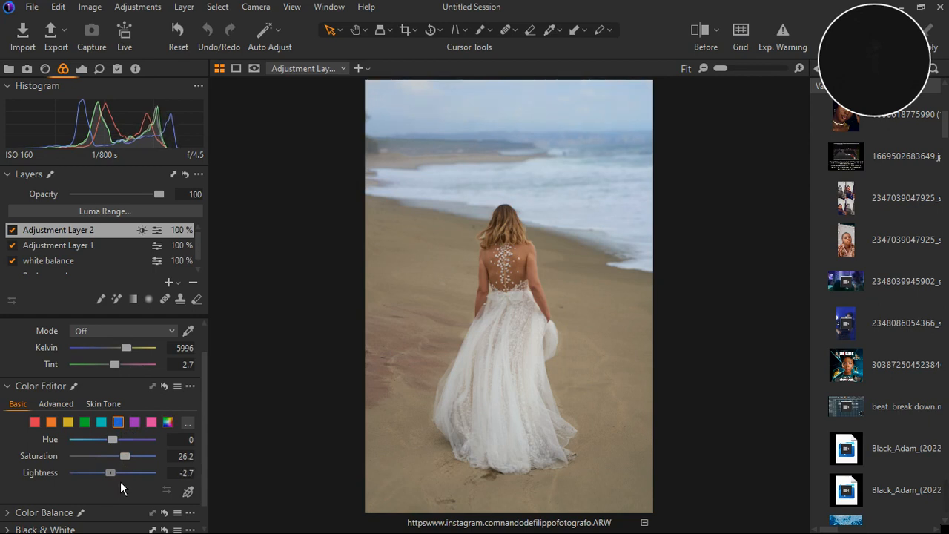
Set the cyan tones' Saturation to 21.8 and Lightness to 5.5 in the Color Editor.
left_click(110, 427)
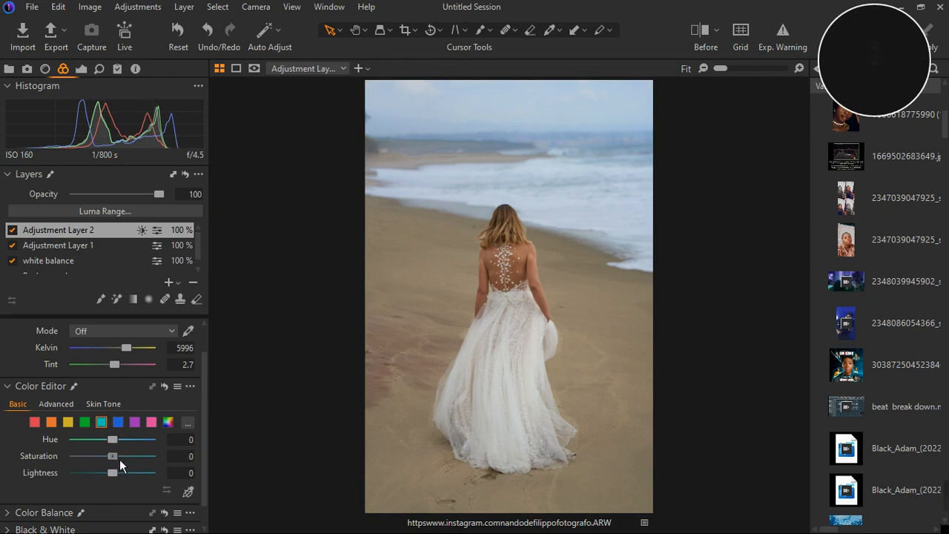
left_click_drag(119, 459, 132, 464)
left_click_drag(119, 479, 123, 479)
Compare the edit with the original in the split before/after view, and with Adjustment Layer 2 switched off and on.
left_click(708, 34)
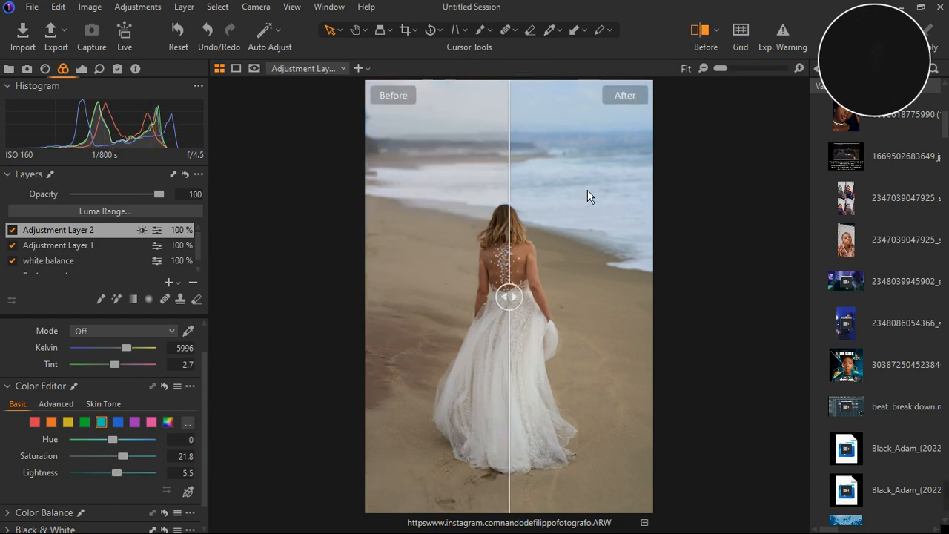
left_click_drag(516, 310, 321, 367)
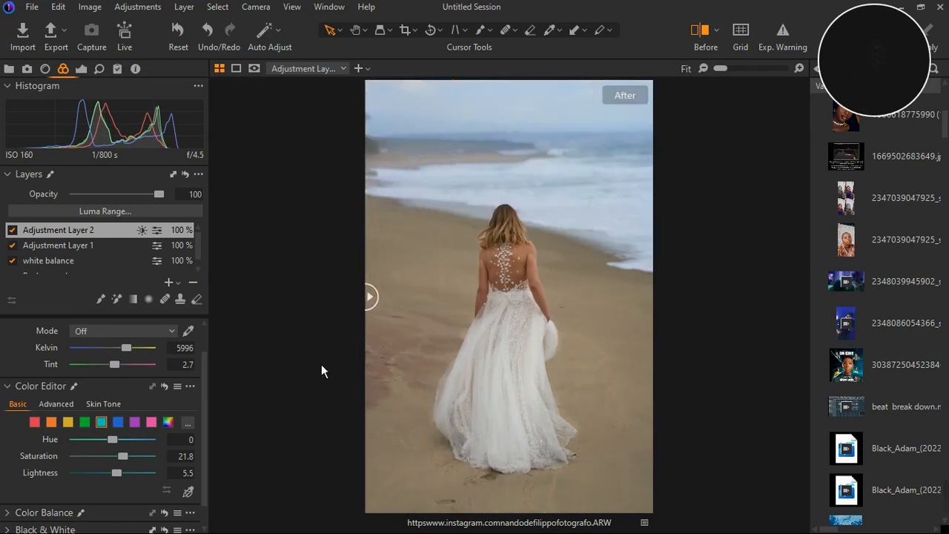
left_click(12, 231)
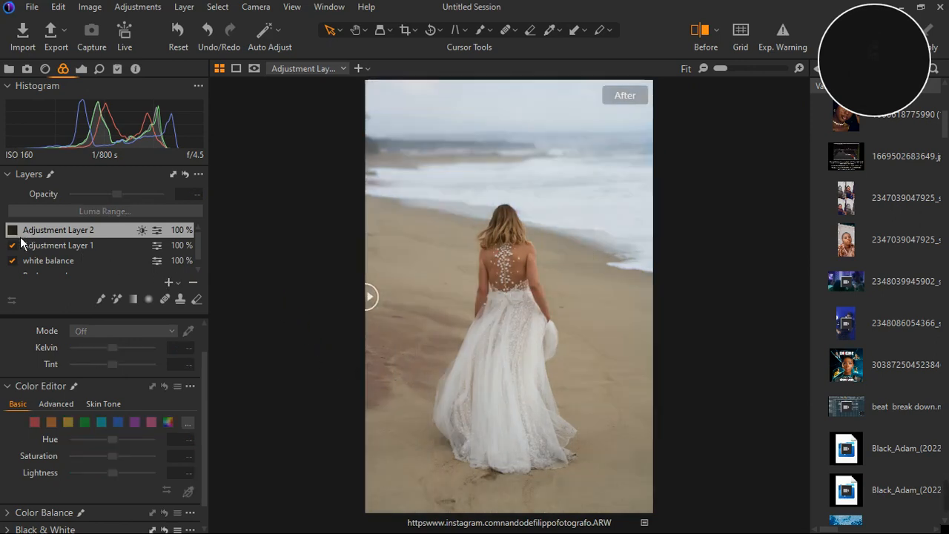
left_click(11, 231)
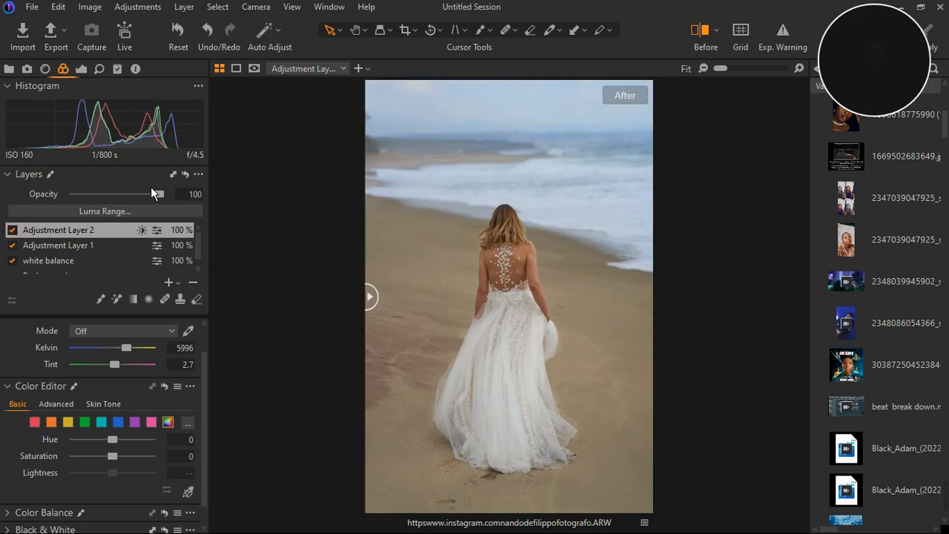
Reduce the Opacity of Adjustment Layer 2 to 64.
left_click_drag(163, 203, 125, 201)
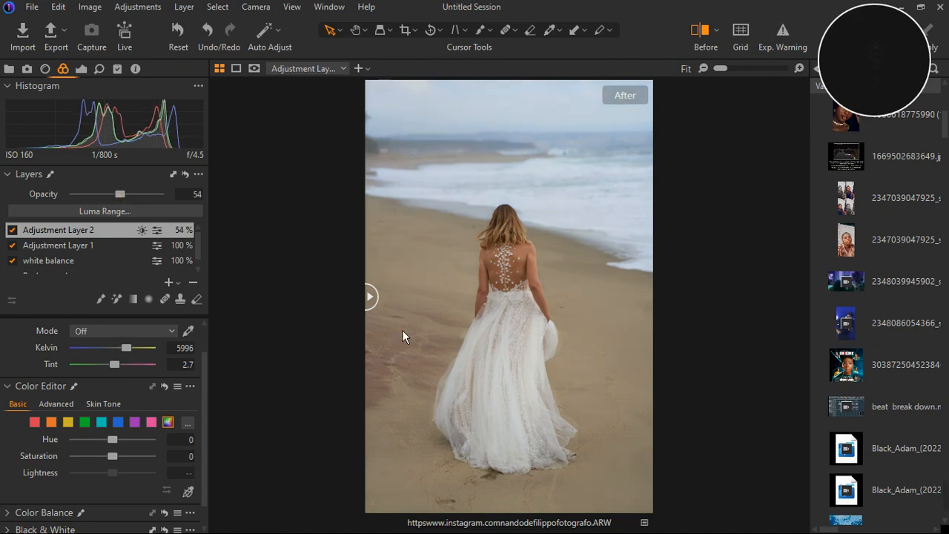
mouse_move(378, 311)
left_mouse_down()
mouse_move(642, 311)
mouse_move(375, 307)
left_mouse_up()
left_click_drag(129, 199, 137, 199)
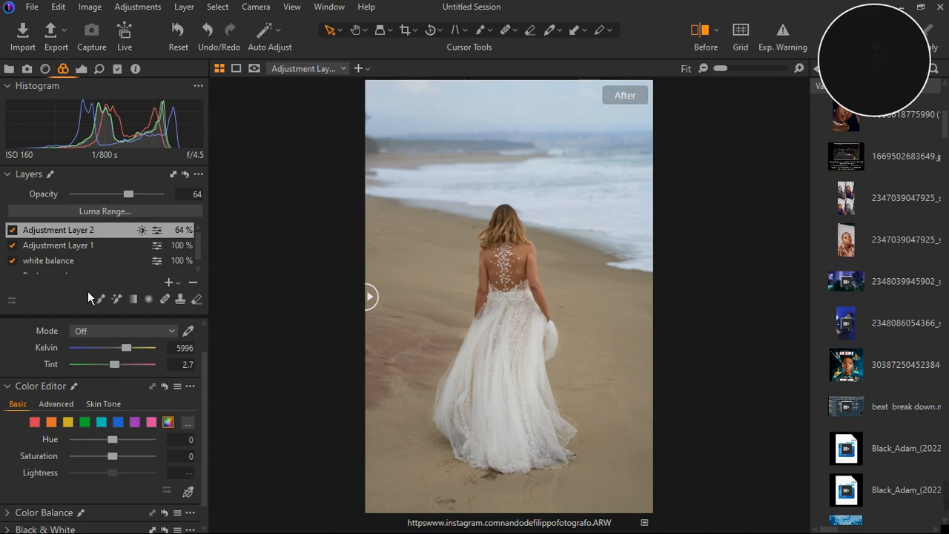
Add a new empty adjustment layer and brush a mask over the bride's hair, back, arms and dress with the overlay shown.
left_click(178, 283)
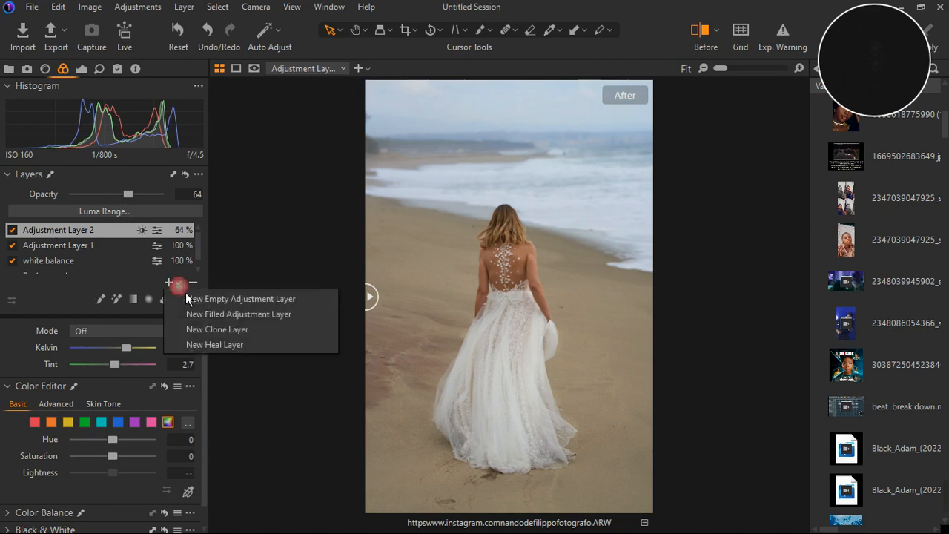
left_click(216, 315)
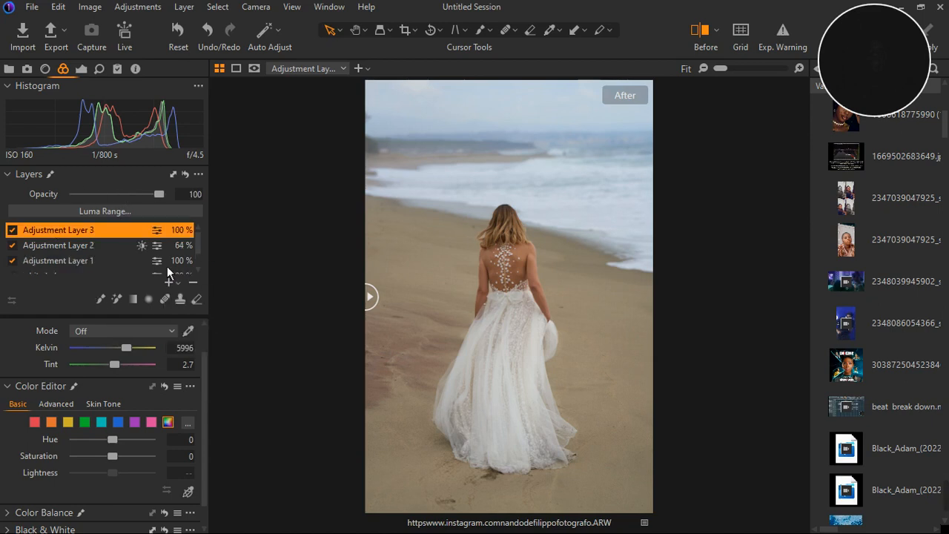
left_click(121, 302)
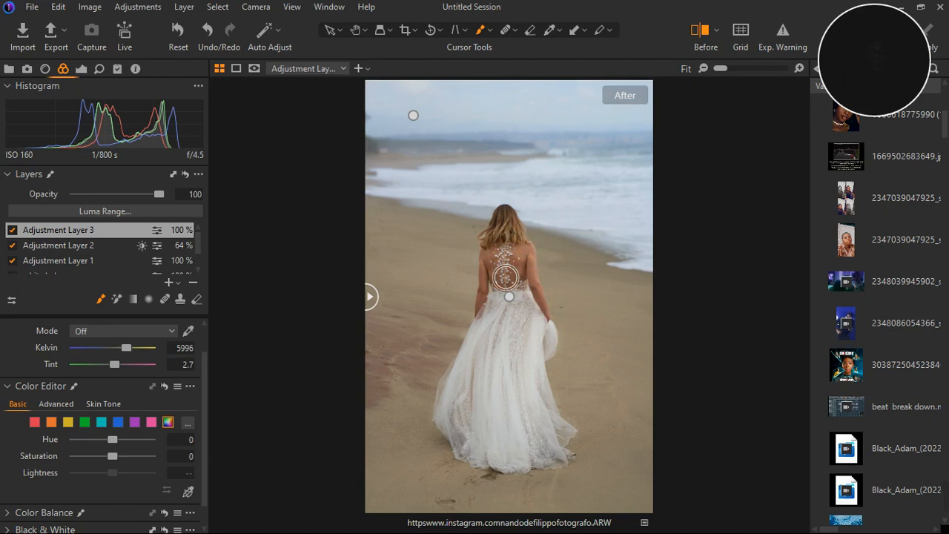
left_click(508, 296)
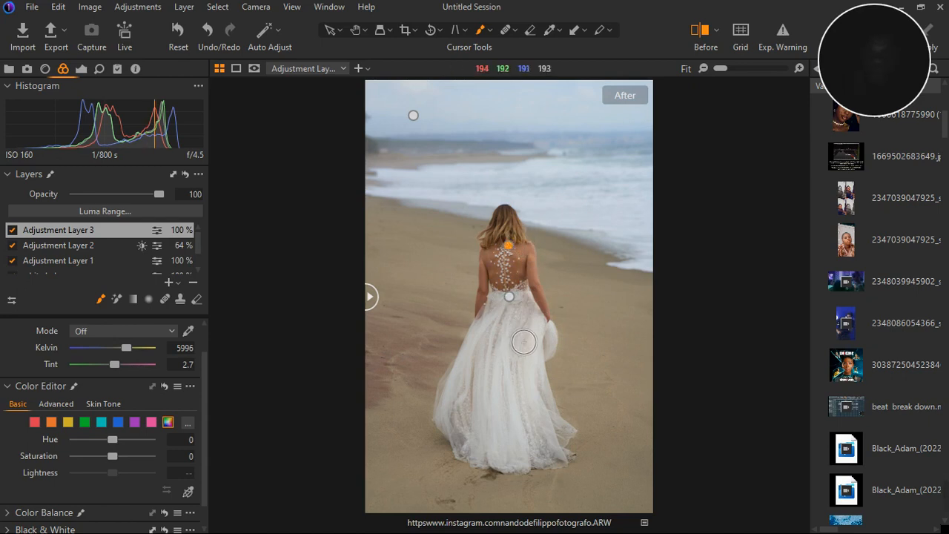
key("m")
mouse_move(523, 342)
left_mouse_down()
mouse_move(506, 402)
mouse_move(531, 357)
mouse_move(536, 425)
mouse_move(517, 439)
mouse_move(546, 387)
mouse_move(567, 450)
mouse_move(527, 461)
mouse_move(479, 450)
mouse_move(529, 474)
mouse_move(555, 471)
mouse_move(575, 461)
mouse_move(498, 452)
mouse_move(460, 433)
mouse_move(513, 318)
mouse_move(463, 406)
mouse_move(495, 434)
mouse_move(528, 417)
mouse_move(512, 403)
mouse_move(522, 355)
mouse_move(503, 313)
left_mouse_up()
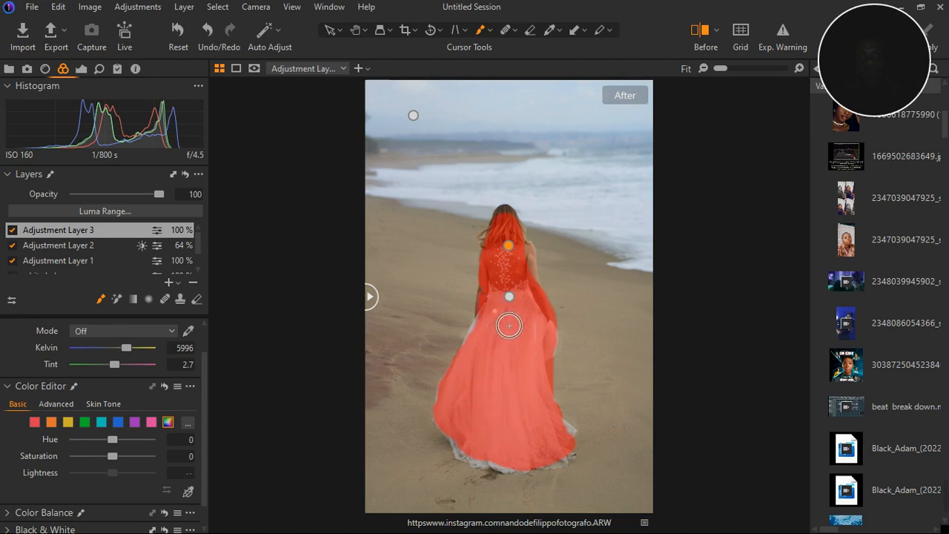
Refine the bride's mask with a smaller brush along the edges of her hair, shoulders and upper arms.
scroll(504, 219, "up", 3)
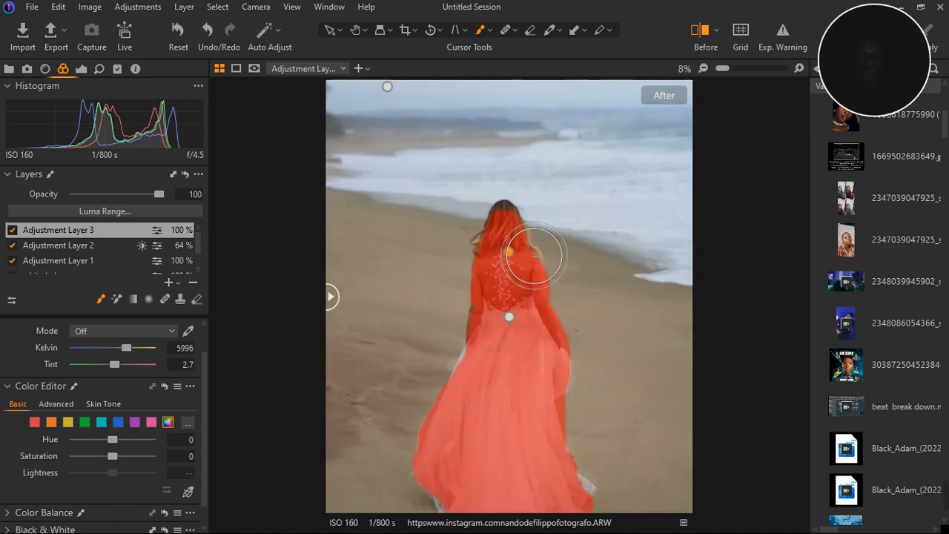
left_click(499, 209)
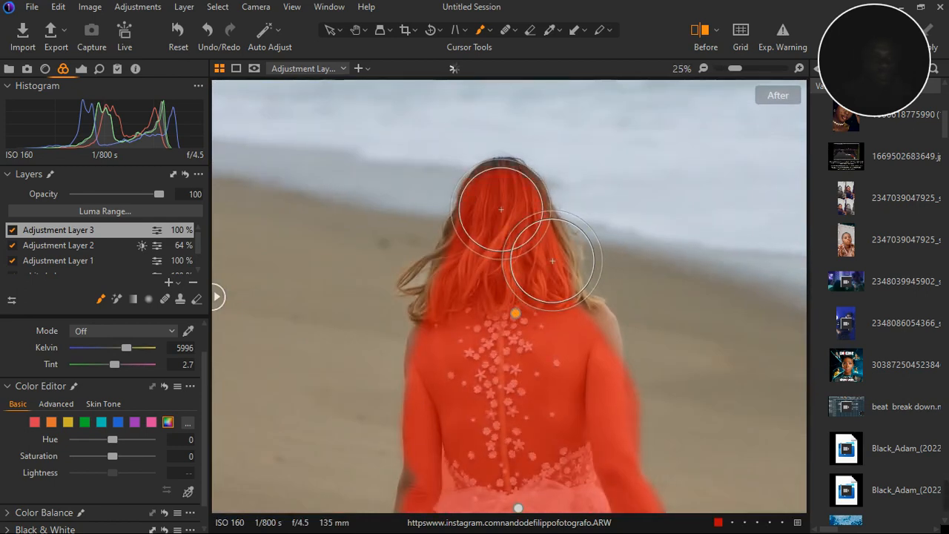
key("[")
key("[")
key("[")
key("[")
key("[")
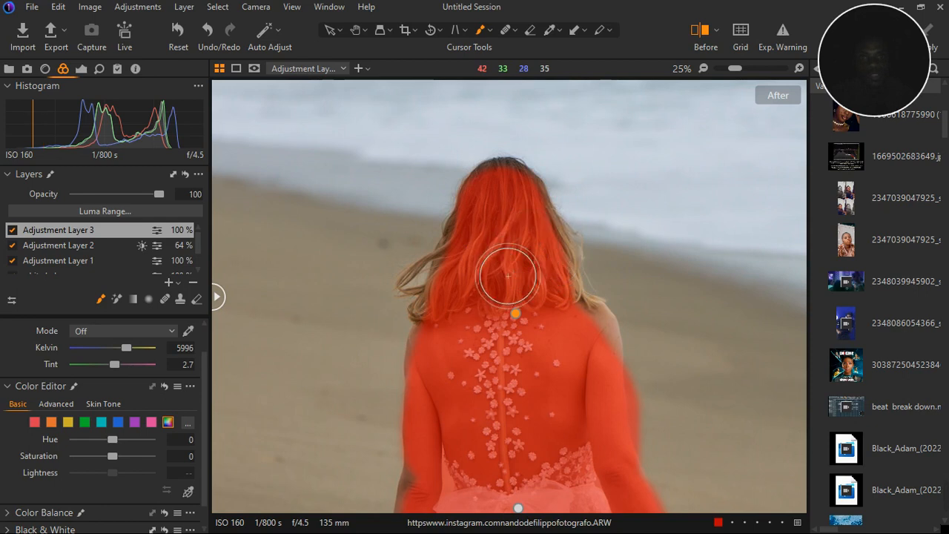
mouse_move(498, 268)
left_mouse_down()
mouse_move(474, 273)
mouse_move(444, 338)
mouse_move(504, 313)
mouse_move(531, 231)
mouse_move(548, 218)
mouse_move(570, 237)
mouse_move(591, 313)
mouse_move(625, 375)
left_mouse_up()
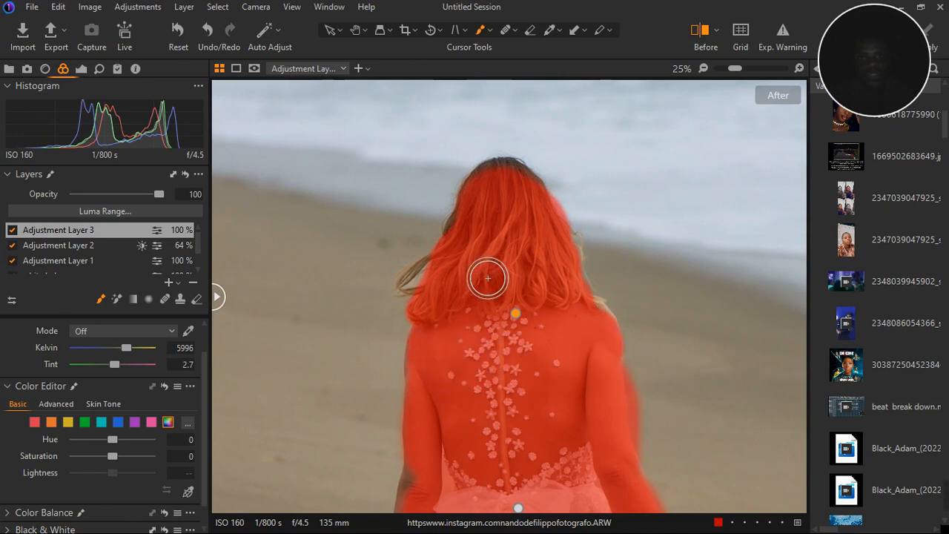
mouse_move(487, 250)
left_mouse_down()
mouse_move(514, 199)
mouse_move(541, 200)
mouse_move(546, 212)
mouse_move(504, 215)
mouse_move(460, 294)
mouse_move(489, 339)
left_mouse_up()
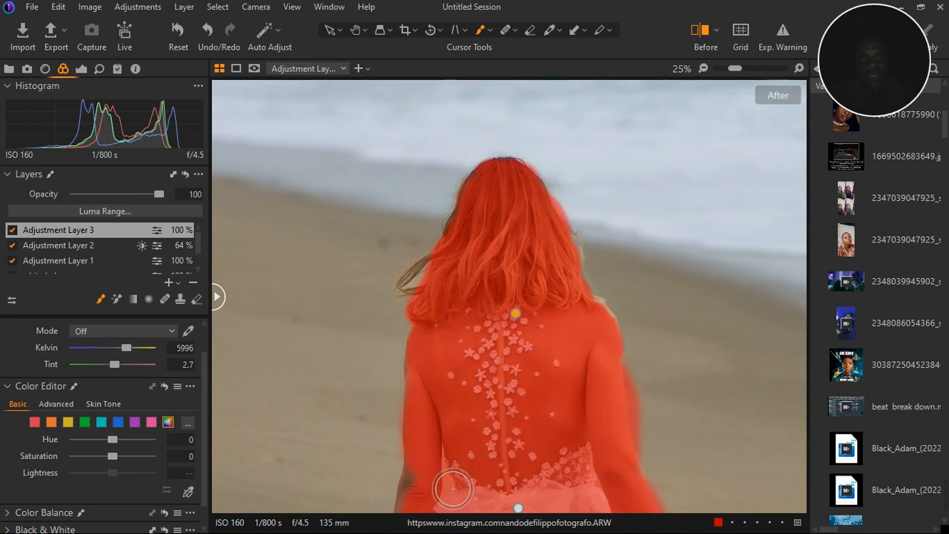
Extend the mask over the remaining lower hem of the dress and hide the mask overlay.
scroll(491, 324, "down", 3)
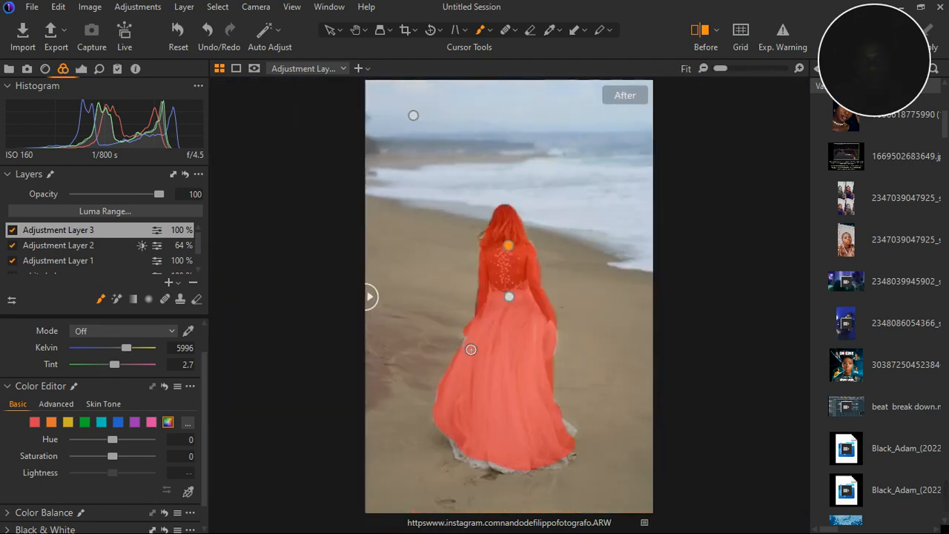
mouse_move(577, 450)
left_mouse_down()
mouse_move(555, 467)
mouse_move(501, 473)
mouse_move(464, 458)
mouse_move(458, 442)
left_mouse_up()
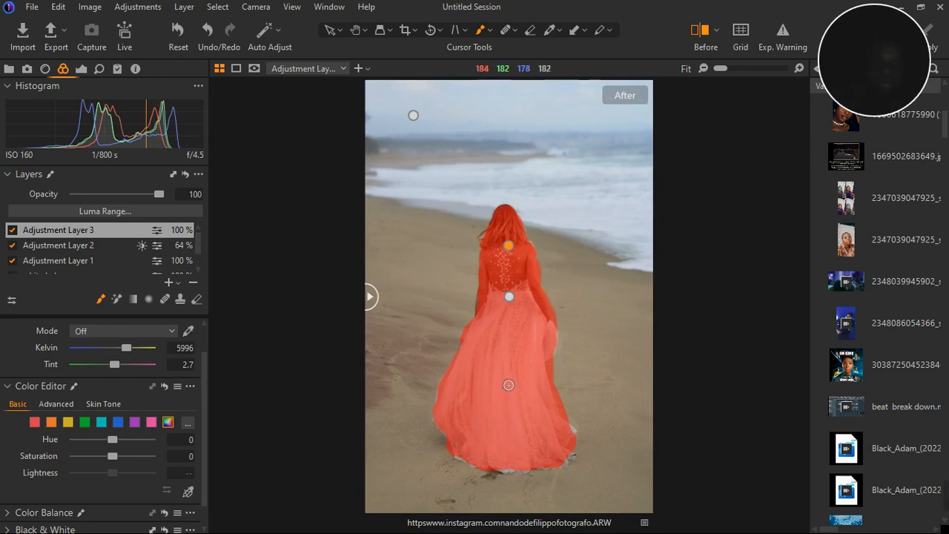
key("m")
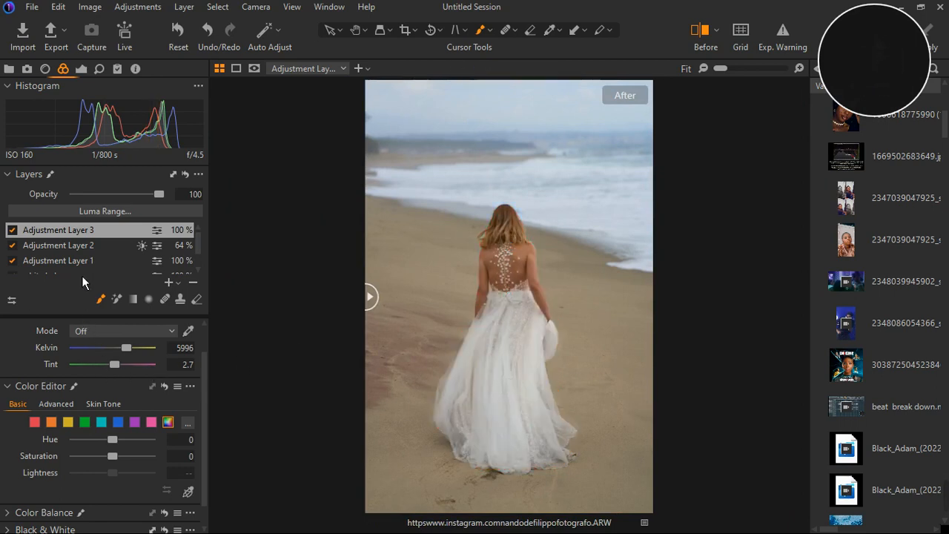
In High Dynamic Range for Adjustment Layer 3, set Highlight to 35, Shadow to 18, White to 16 and Black to 22.
left_click(84, 76)
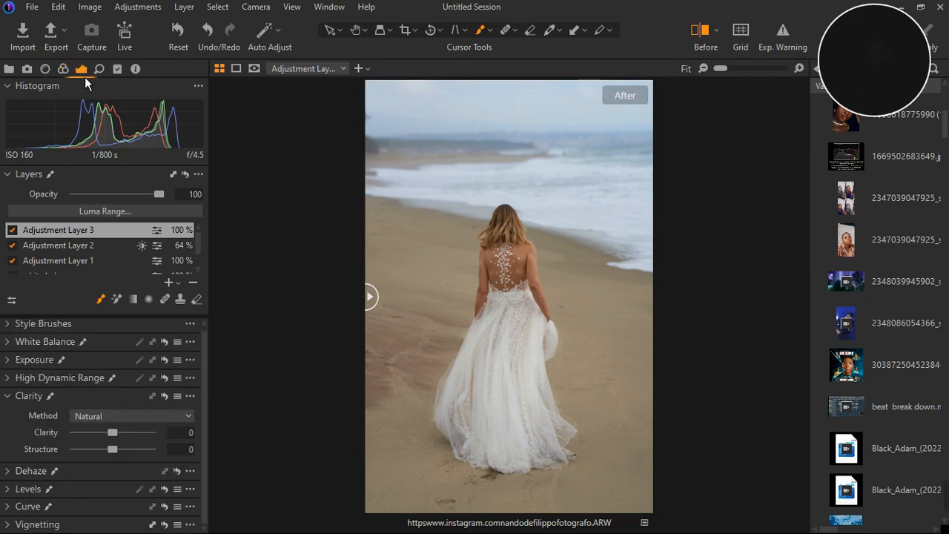
left_click(10, 396)
left_click(9, 396)
left_click(9, 396)
left_click(7, 380)
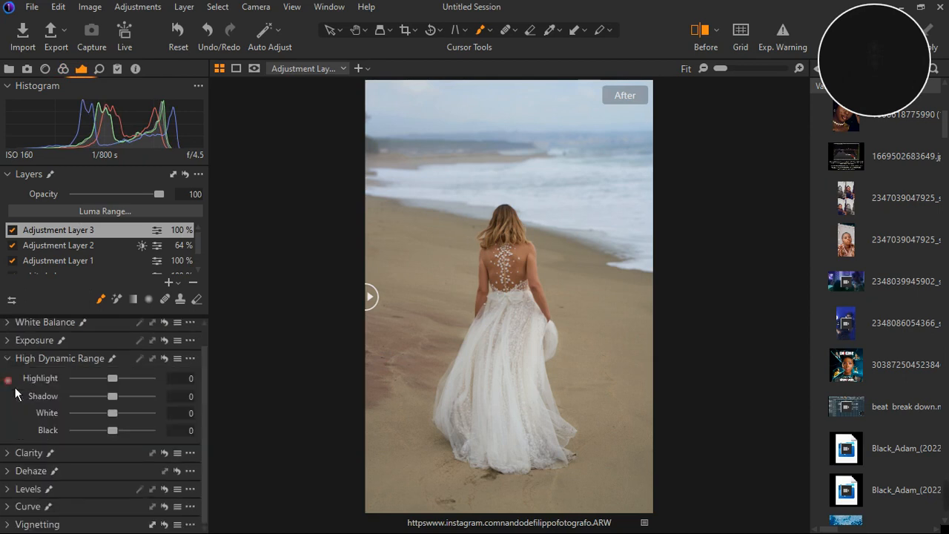
left_click(8, 341)
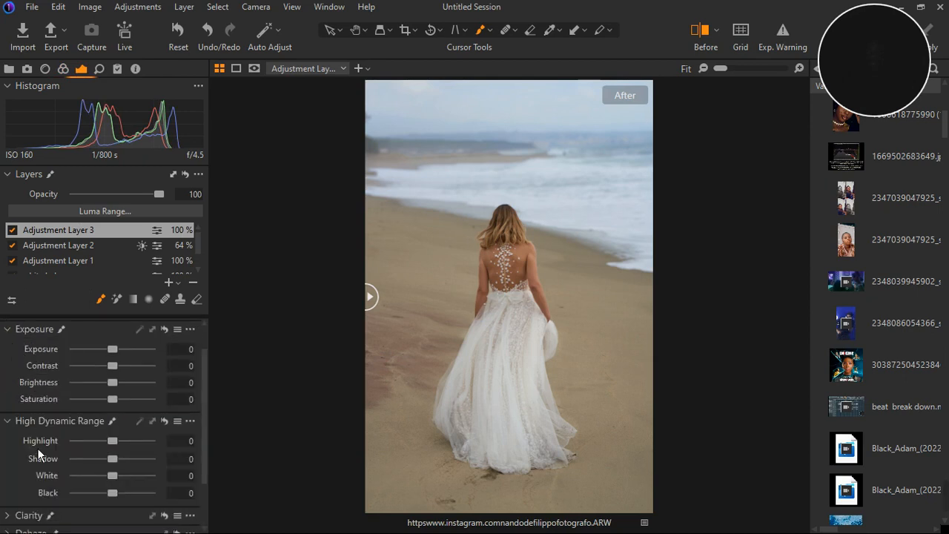
left_click_drag(119, 451, 134, 447)
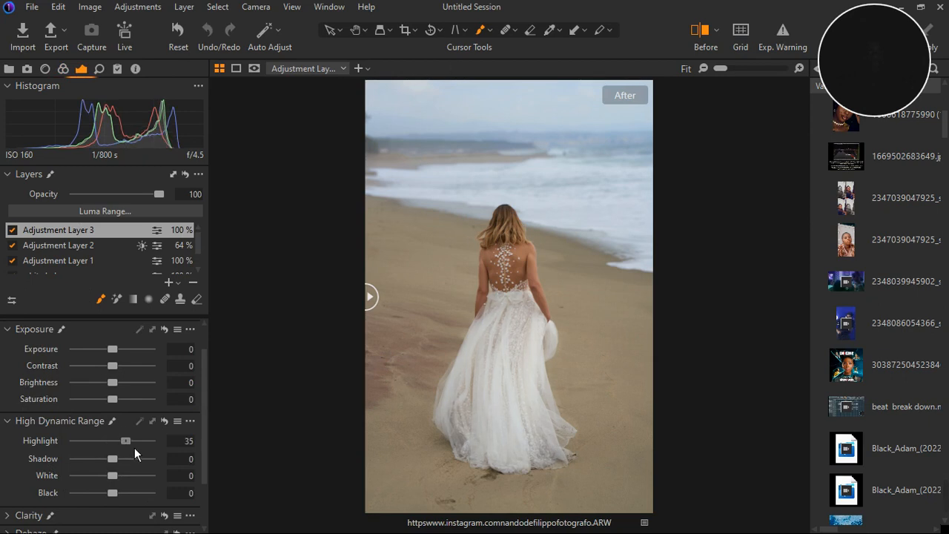
left_click_drag(119, 481, 125, 481)
left_click_drag(115, 502, 127, 495)
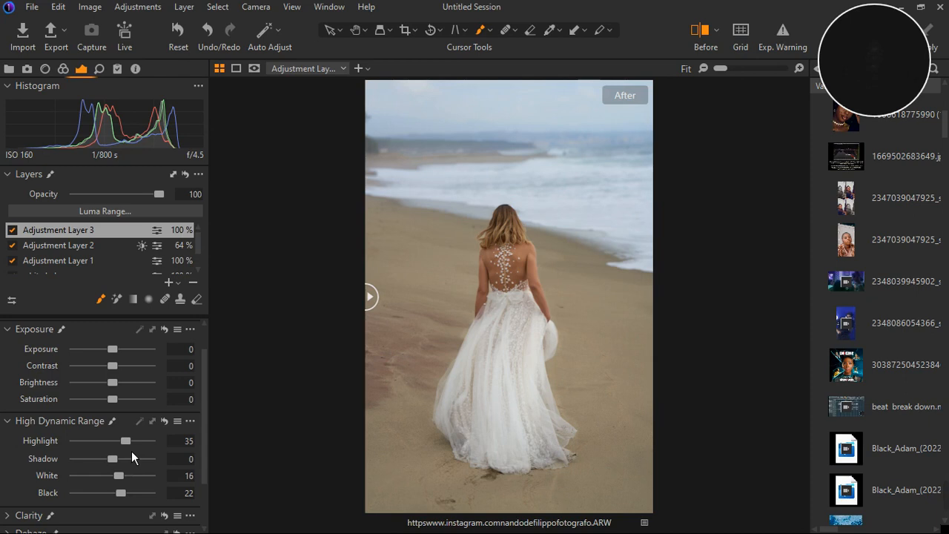
left_click_drag(112, 458, 120, 459)
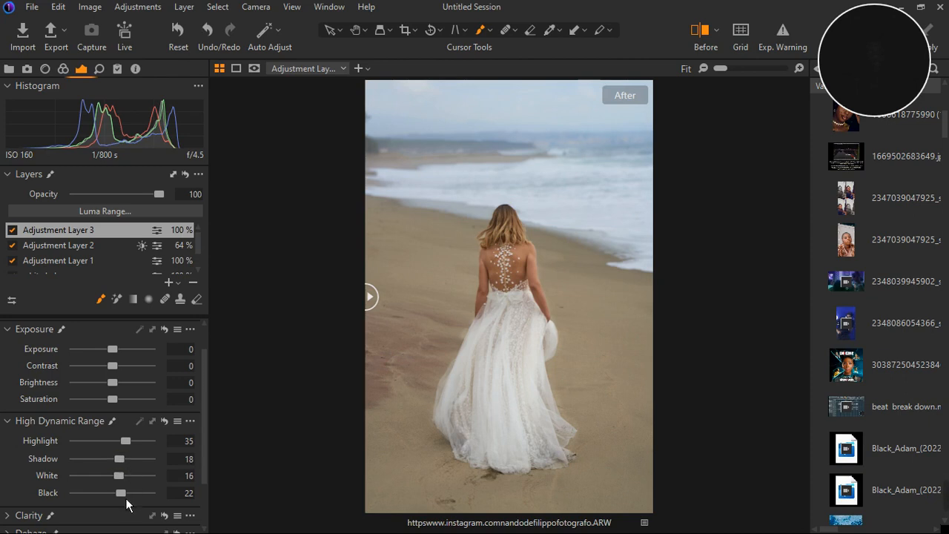
Try a lower Black value and undo it, and set Adjustment Layer 3's Highlight to 24 and Saturation to 9.
left_click_drag(121, 493, 114, 512)
key("ctrl+z")
left_click_drag(130, 443, 127, 448)
left_click_drag(118, 404, 126, 404)
left_click_drag(127, 404, 124, 405)
left_click_drag(124, 404, 123, 404)
Try raising the Brightness of Adjustment Layer 3 and reset it to 0.
left_click_drag(120, 389, 119, 390)
left_click_drag(119, 389, 123, 392)
double_click(117, 385)
left_click_drag(123, 388, 126, 386)
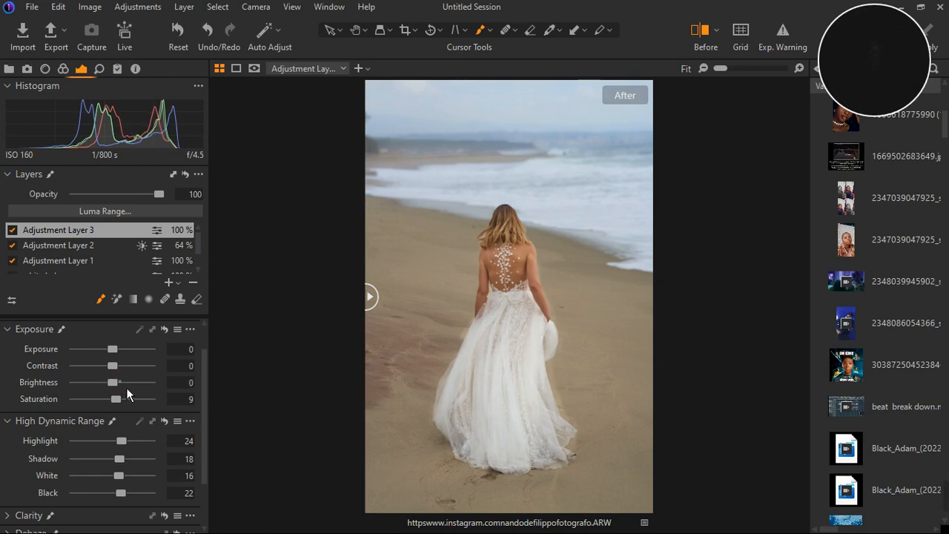
double_click(126, 387)
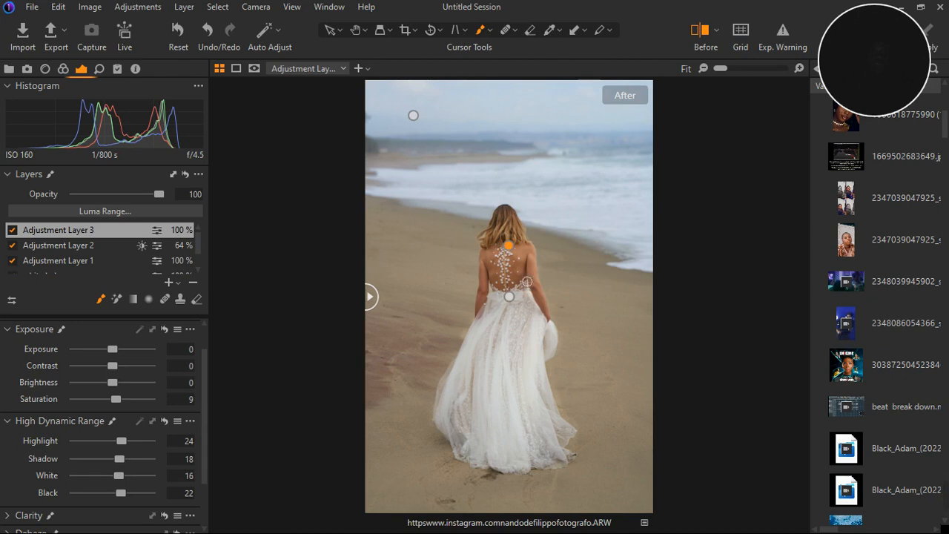
Inspect the bride up close and compare the edit with the original across the split before/after view.
scroll(548, 282, "up", 3)
scroll(548, 282, "down", 3)
left_click_drag(370, 297, 358, 317)
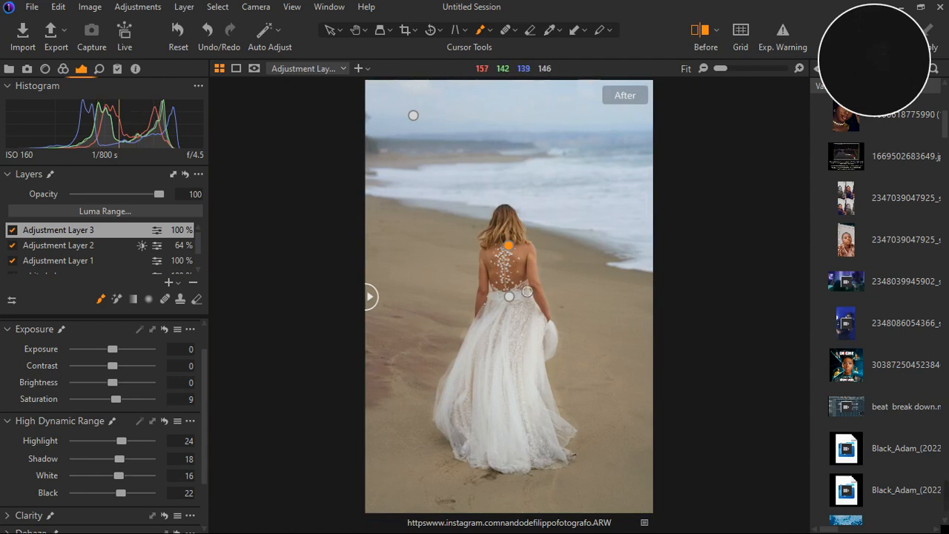
Set the Exposure of Adjustment Layer 2 to -0.07 and compare the photo with the original in the split view.
left_click(72, 248)
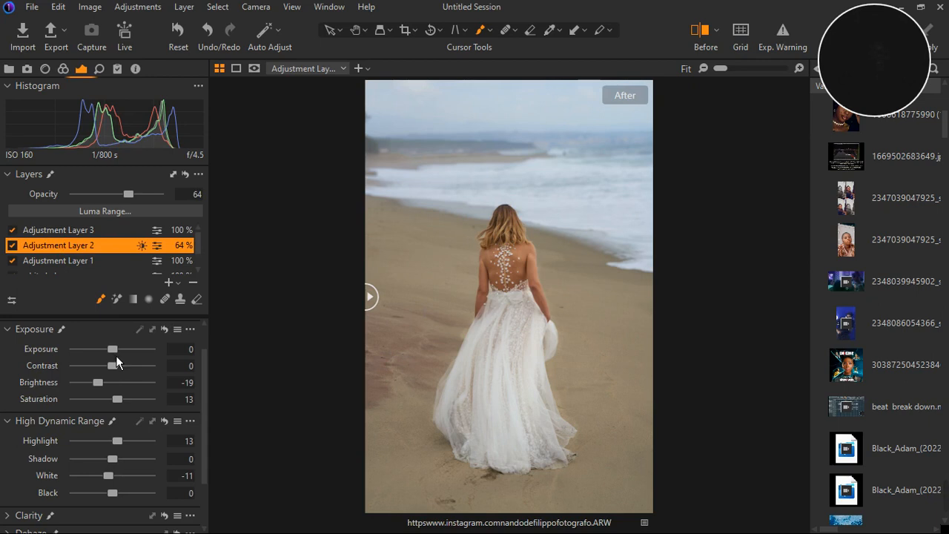
left_click_drag(115, 355, 113, 356)
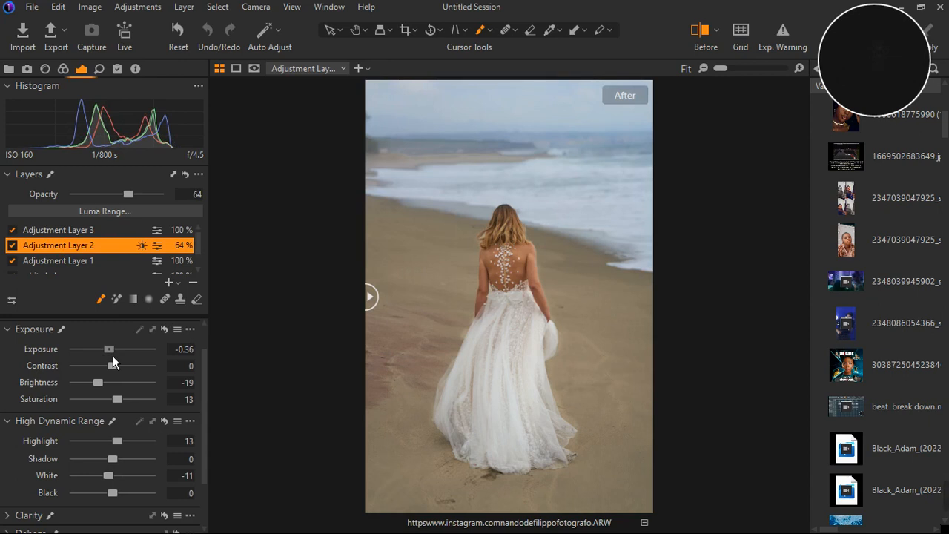
left_click_drag(112, 356, 116, 353)
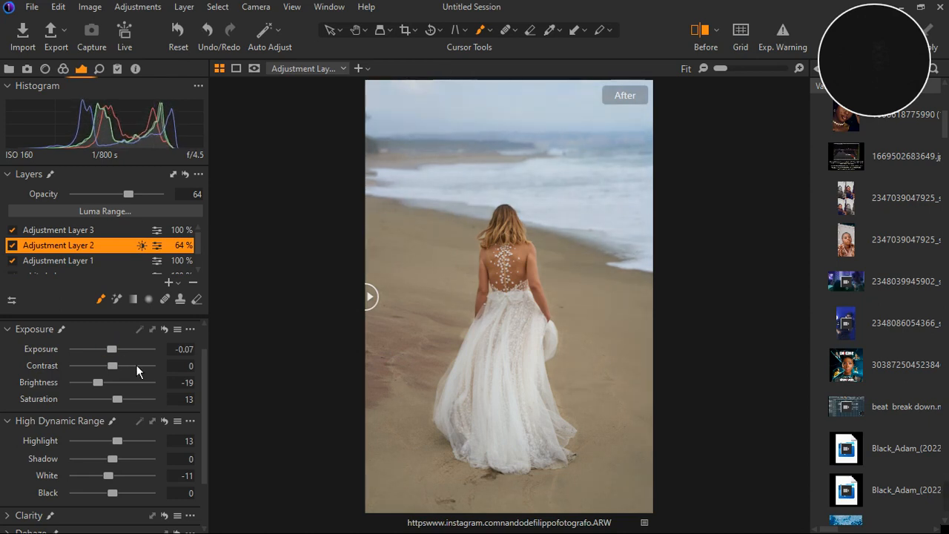
left_click_drag(375, 309, 366, 339)
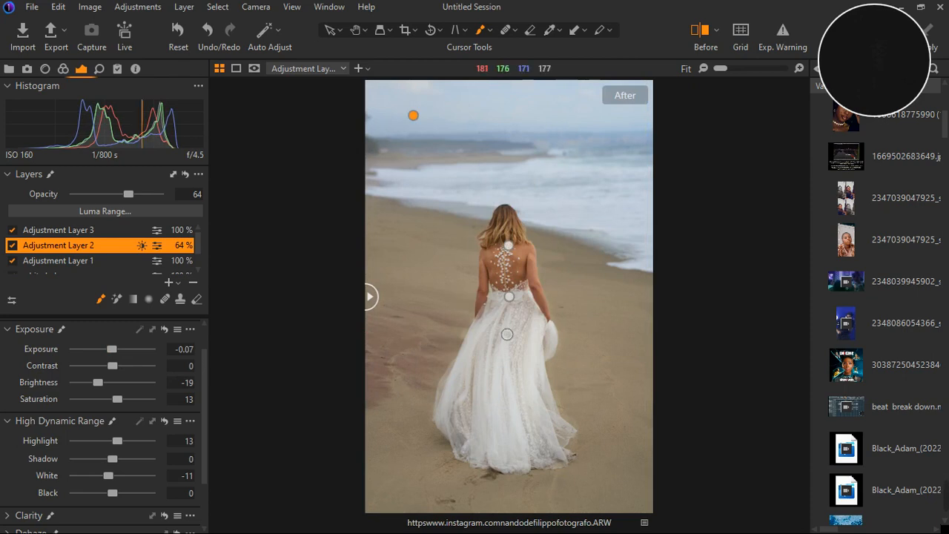
scroll(600, 264, "up", 2)
scroll(600, 266, "down", 2)
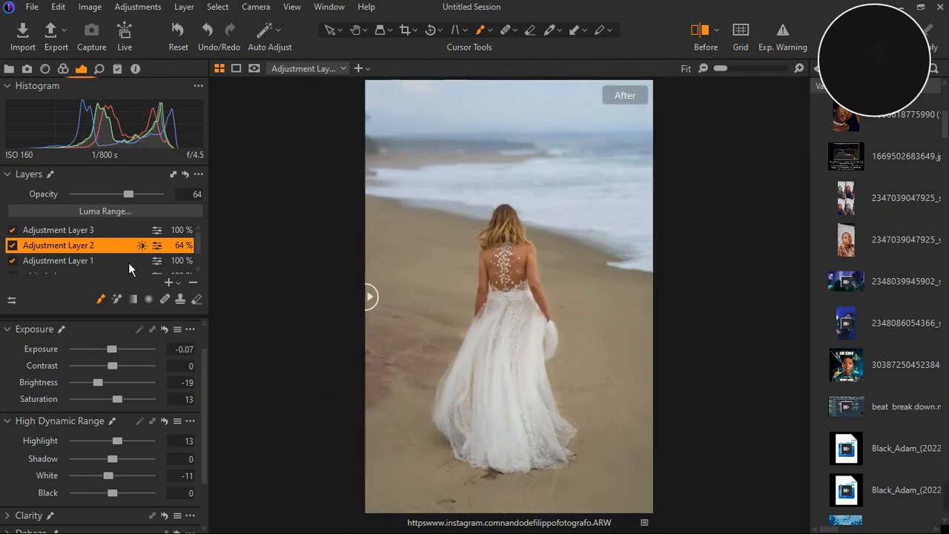
Add a new filled adjustment layer above Adjustment Layer 3 and open its 3-Way Color Balance.
left_click(113, 235)
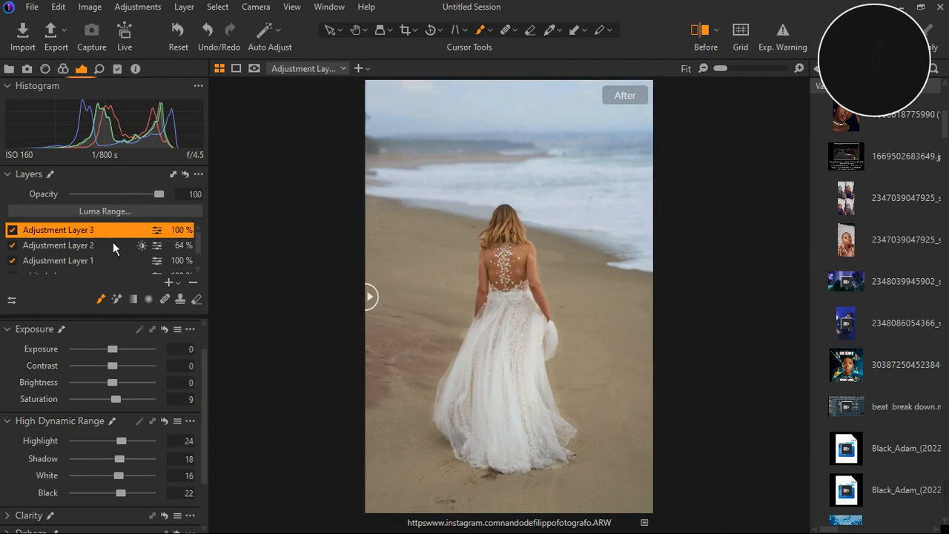
left_click(178, 284)
left_click(195, 319)
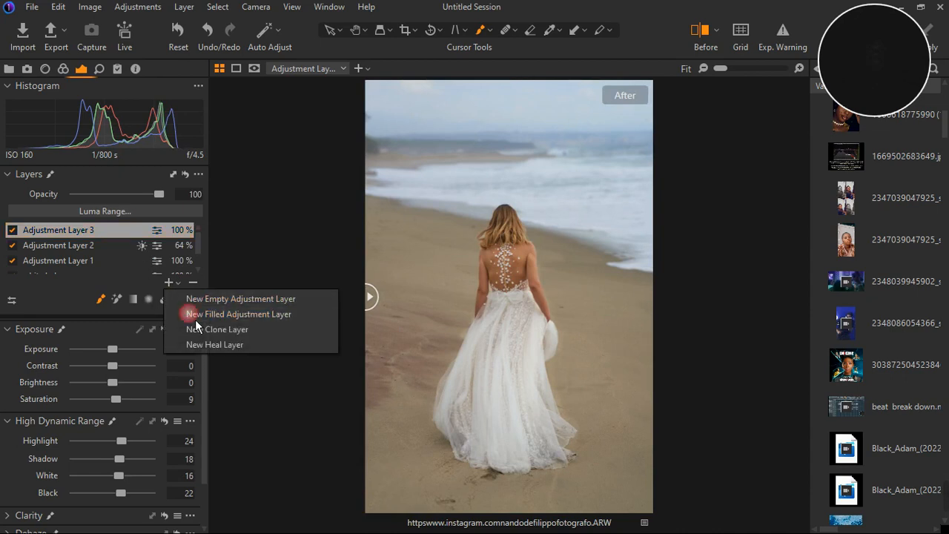
left_click(63, 69)
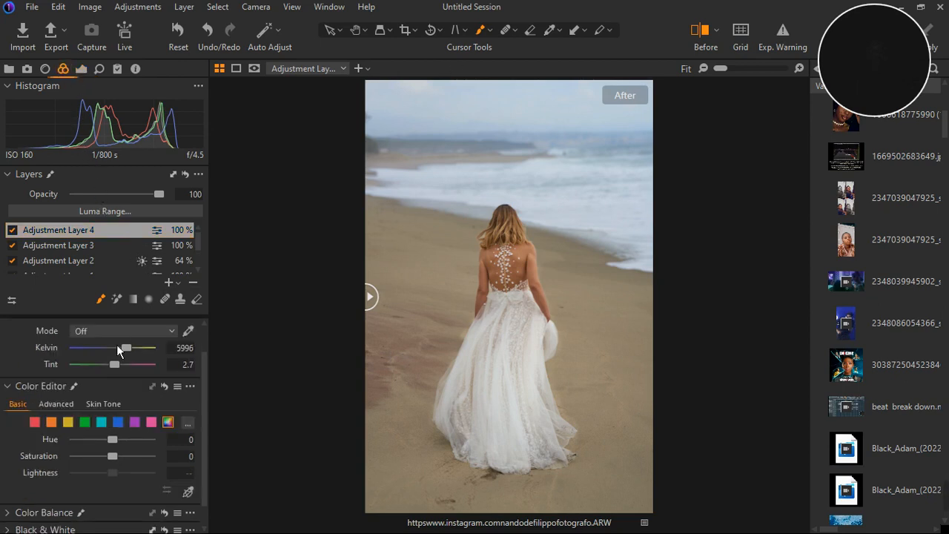
scroll(44, 346, "down", 1)
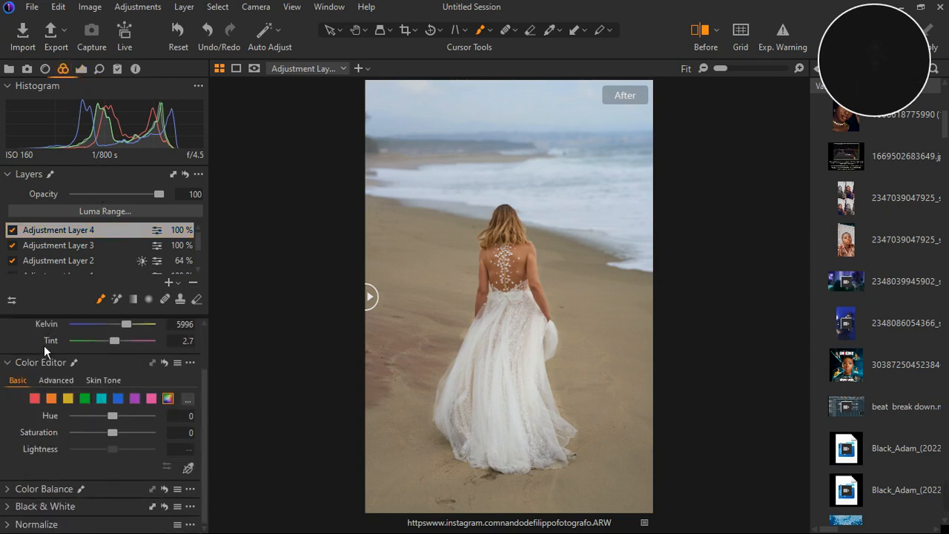
left_click(22, 489)
scroll(101, 468, "down", 6)
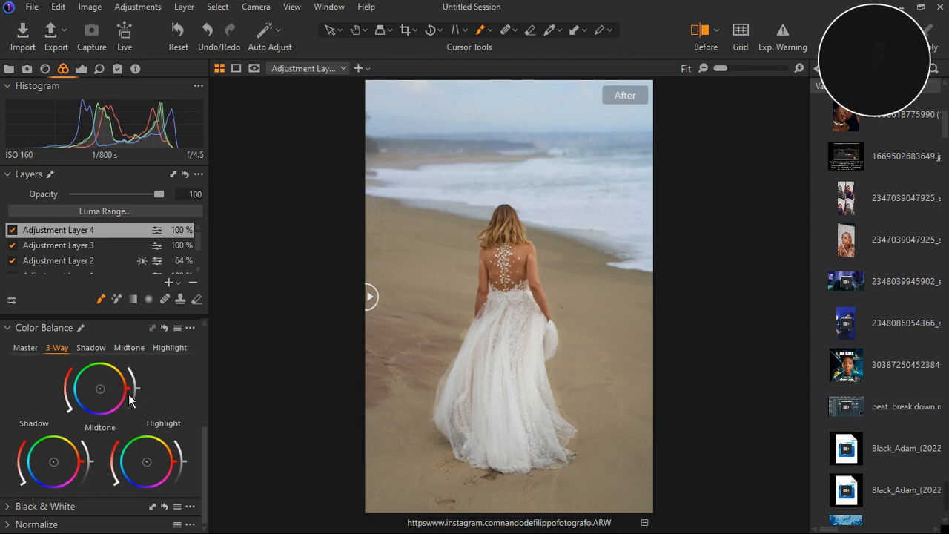
Shift the Midtone, Highlight and Shadow wheels of Adjustment Layer 4's 3-Way Color Balance moderately toward warm orange.
left_click_drag(129, 400, 128, 385)
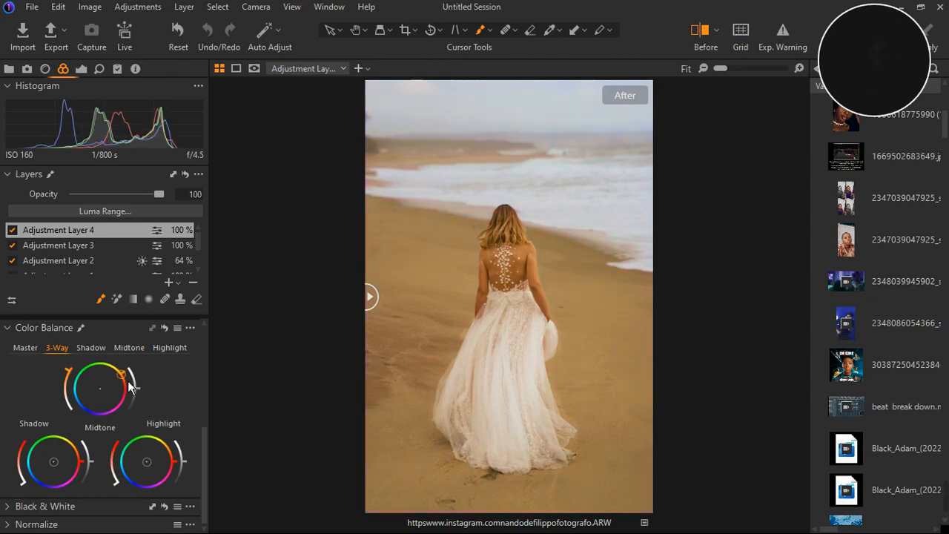
mouse_move(127, 381)
left_mouse_down()
mouse_move(100, 376)
mouse_move(89, 405)
mouse_move(95, 381)
mouse_move(112, 375)
mouse_move(121, 395)
mouse_move(121, 385)
left_mouse_up()
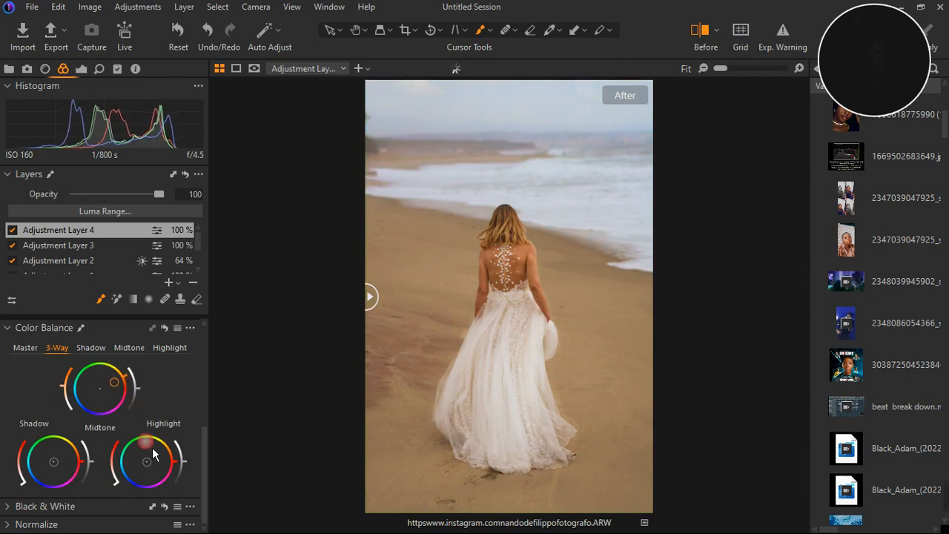
mouse_move(168, 473)
left_mouse_down()
mouse_move(169, 454)
mouse_move(175, 498)
mouse_move(171, 456)
left_mouse_up()
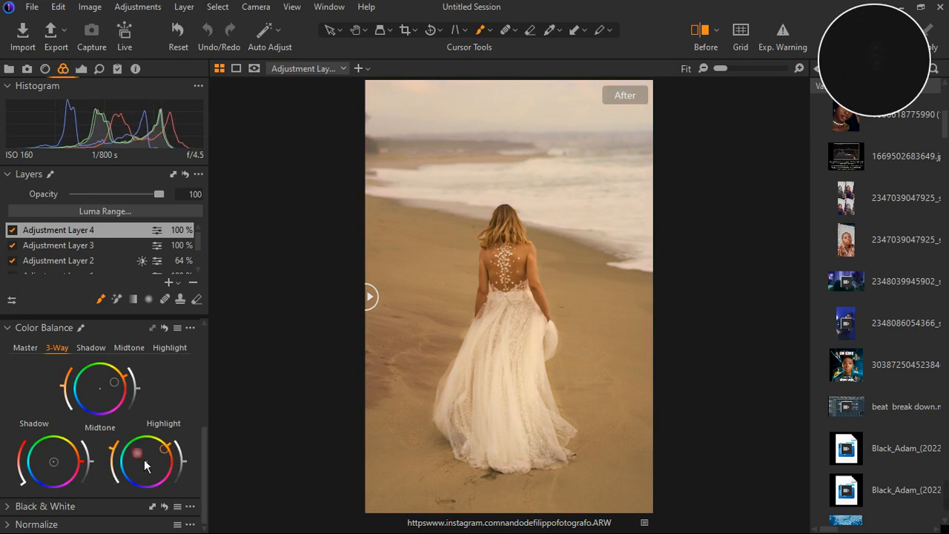
left_click_drag(74, 468, 75, 468)
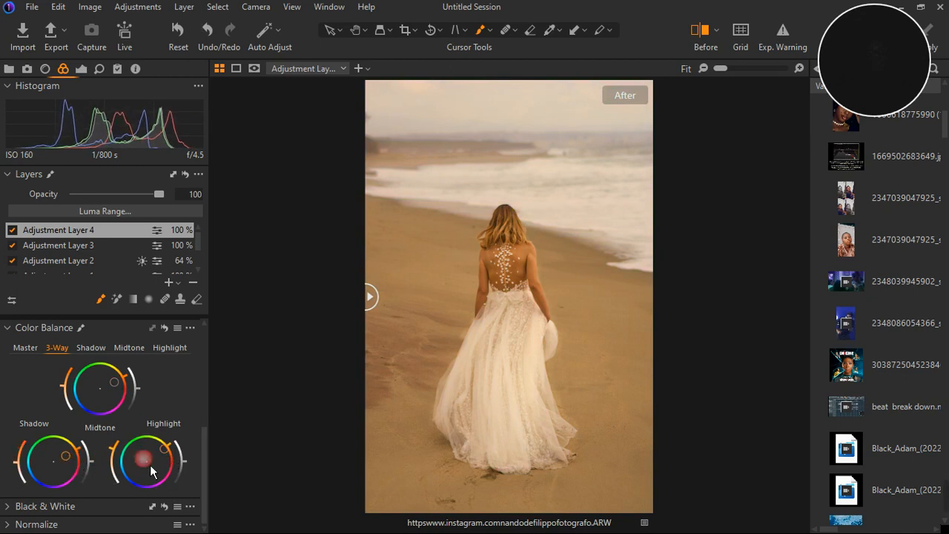
left_click_drag(172, 467, 165, 469)
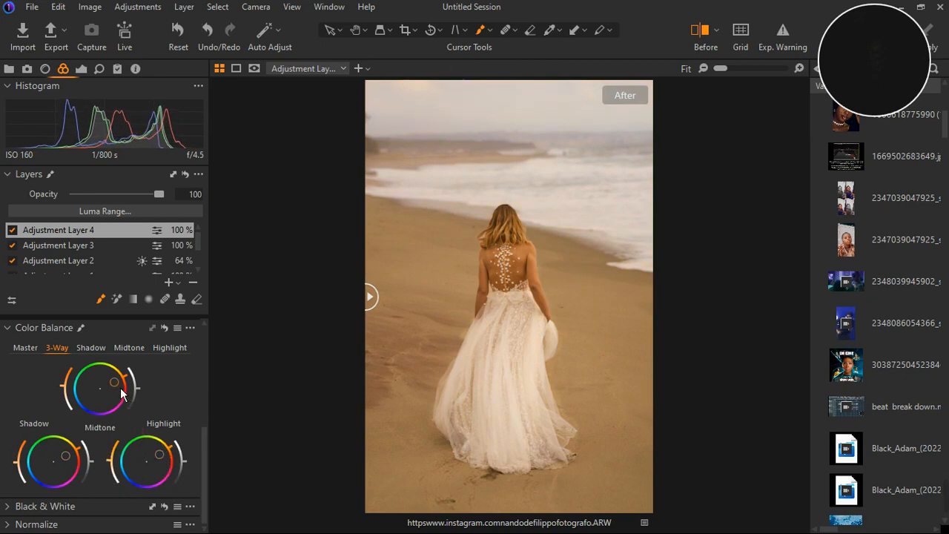
left_click_drag(120, 388, 117, 388)
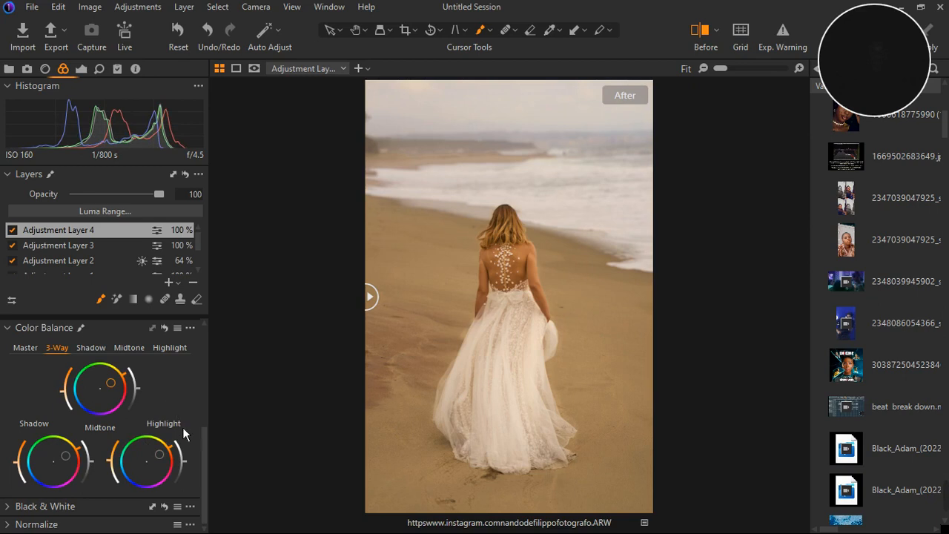
left_click_drag(171, 460, 167, 455)
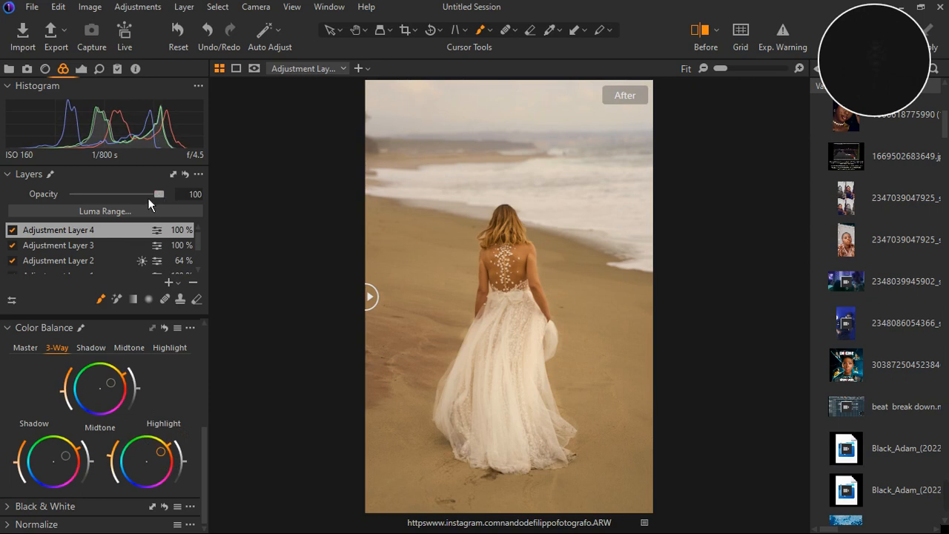
Reduce the opacity of Adjustment Layer 4 to 30 and compare the graded photo with the original in the split view.
left_click_drag(149, 199, 135, 201)
left_click_drag(130, 201, 106, 200)
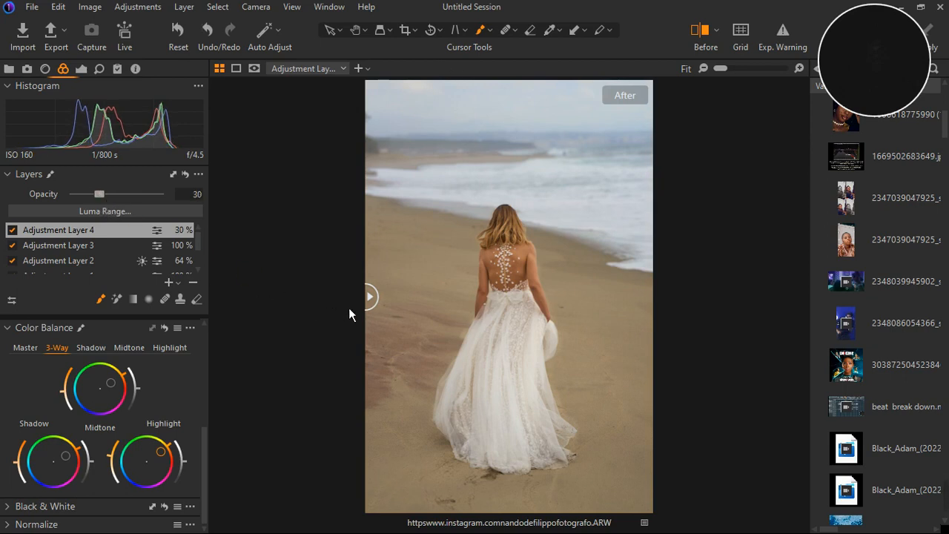
left_click_drag(377, 308, 640, 323)
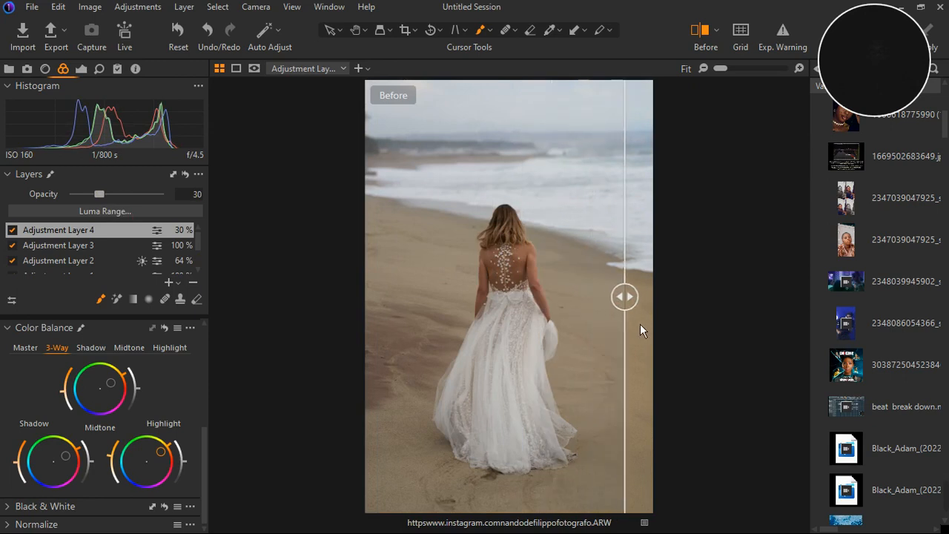
left_click_drag(504, 315, 363, 323)
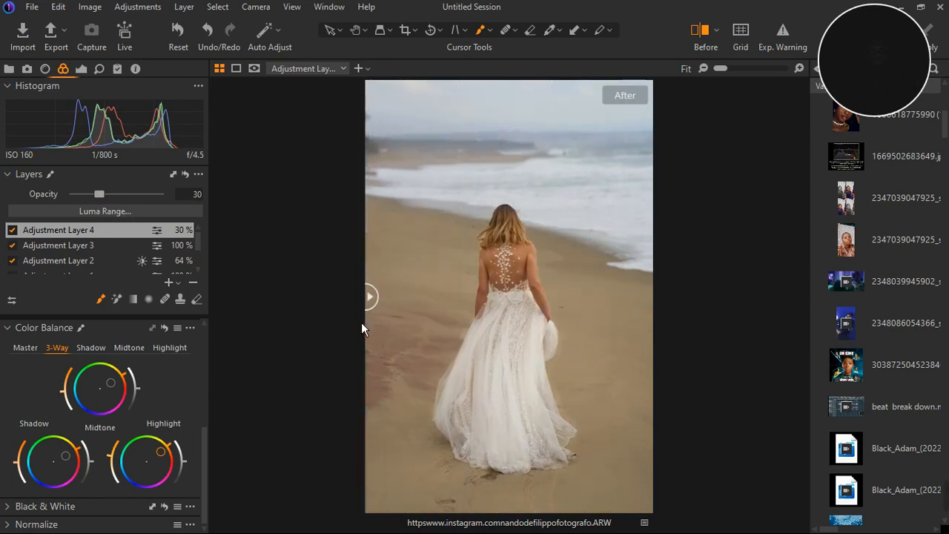
Check the effect of Adjustment Layer 3 by toggling its visibility, and review the Exposure and High Dynamic Range settings of Adjustment Layers 3 and 2.
left_click(71, 248)
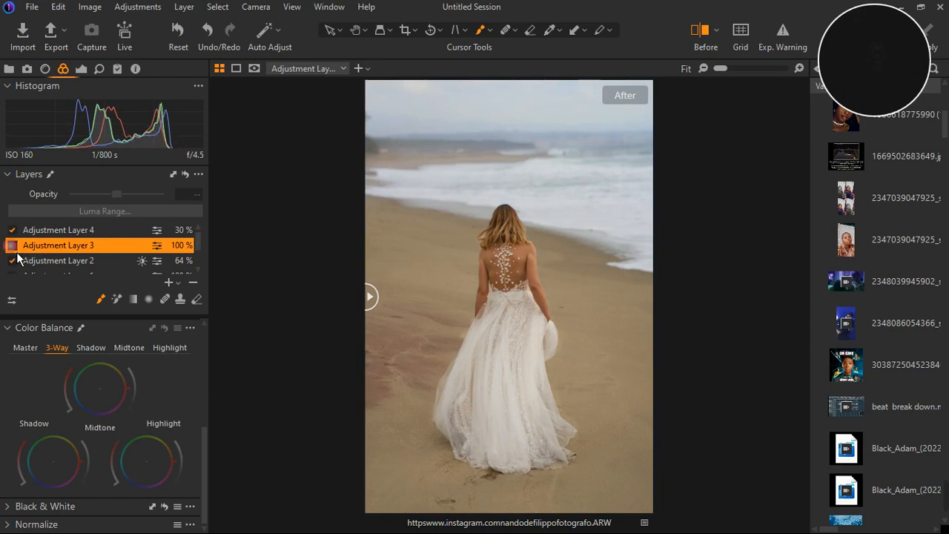
double_click(63, 248)
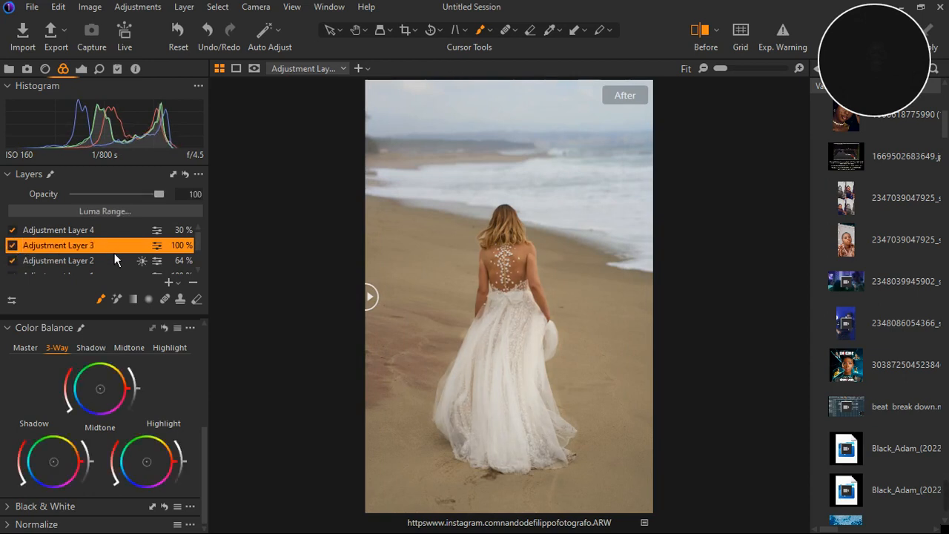
left_click(88, 74)
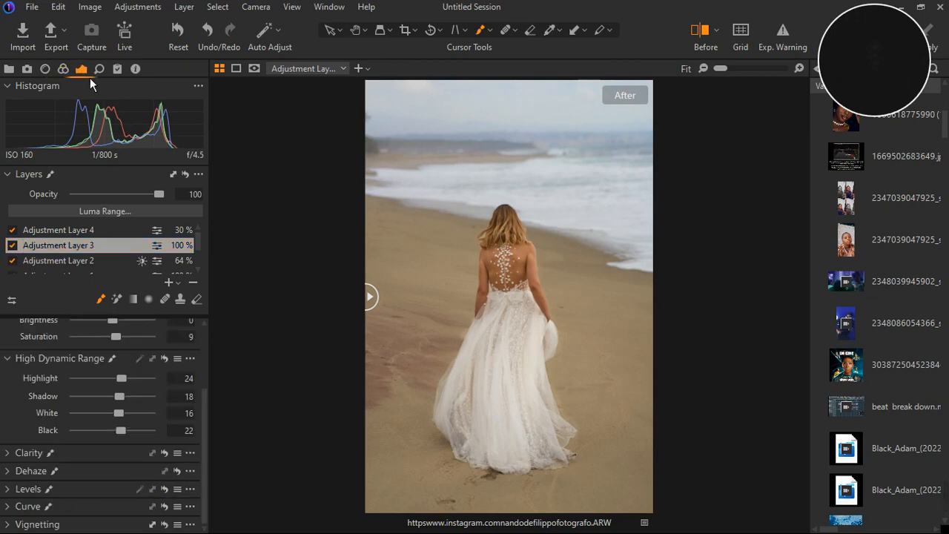
scroll(124, 379, "up", 3)
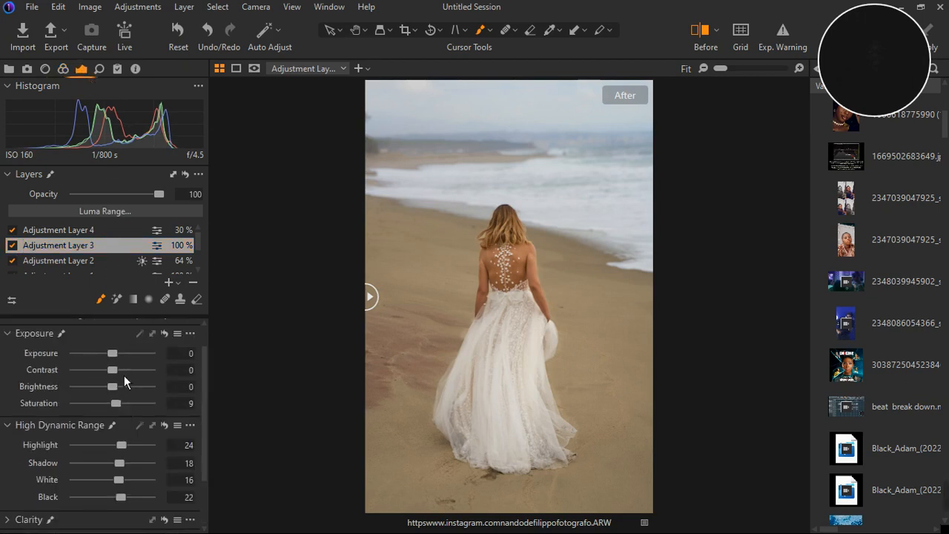
scroll(123, 391, "up", 1)
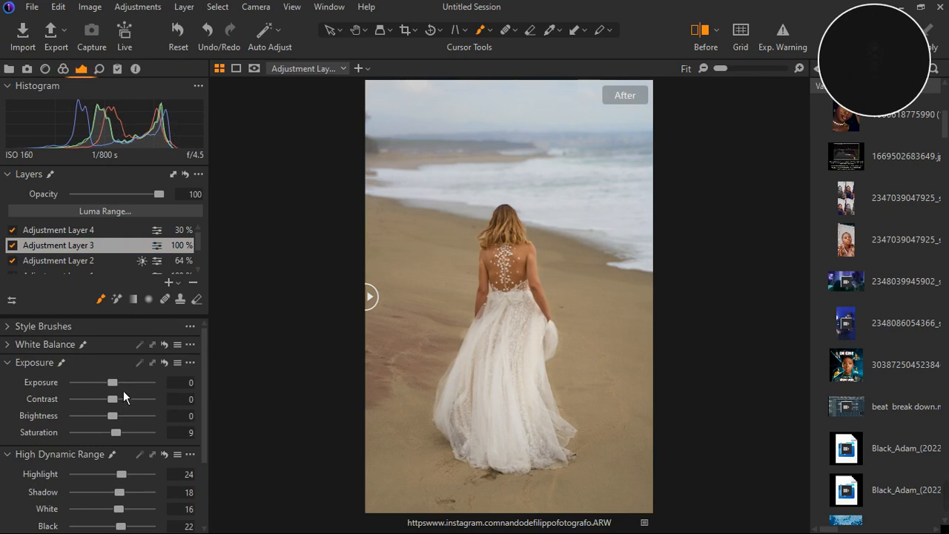
left_click(13, 246)
left_click(12, 245)
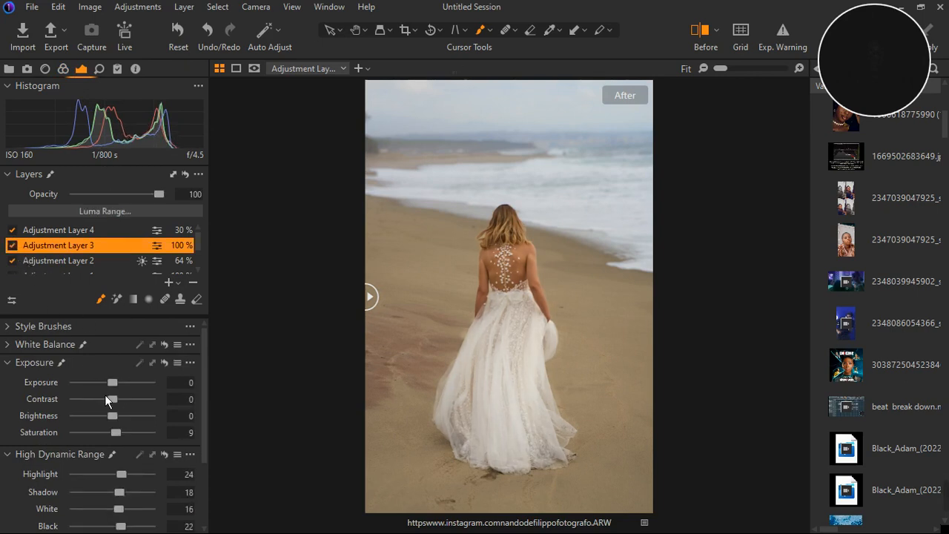
scroll(106, 395, "down", 1)
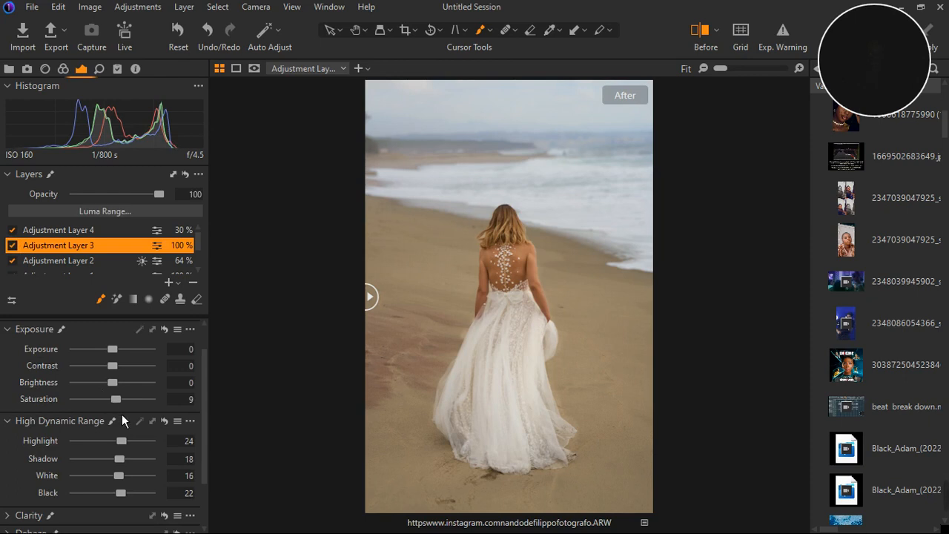
key("Up")
left_click(77, 249)
left_click(77, 260)
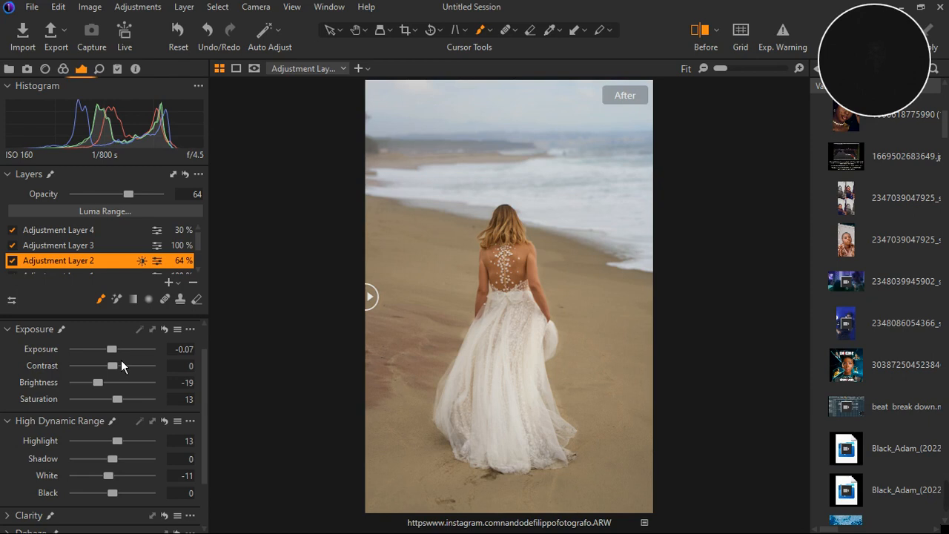
Set Adjustment Layer 3's High Dynamic Range to Highlight 18, Shadow 7, White 15 and Black 11, and compare the photo with the original.
left_click(85, 246)
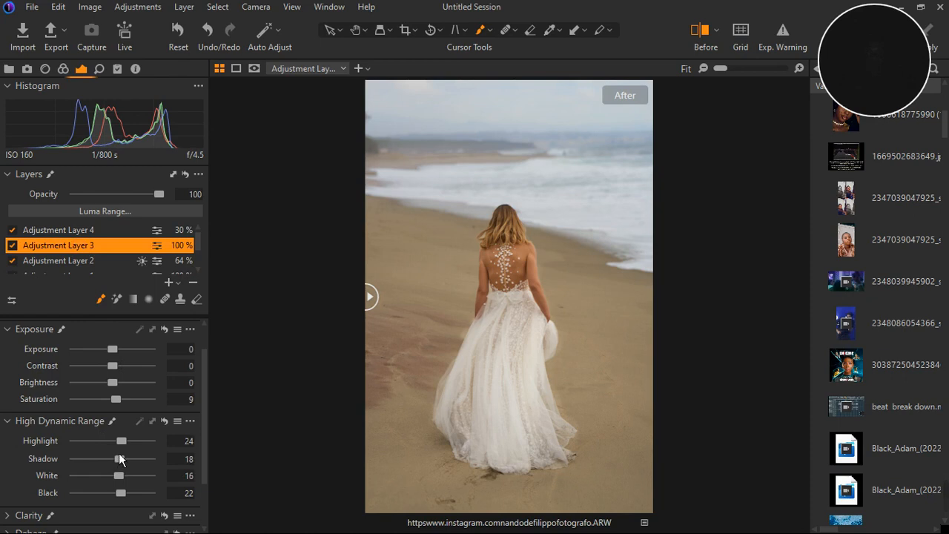
left_click(12, 245)
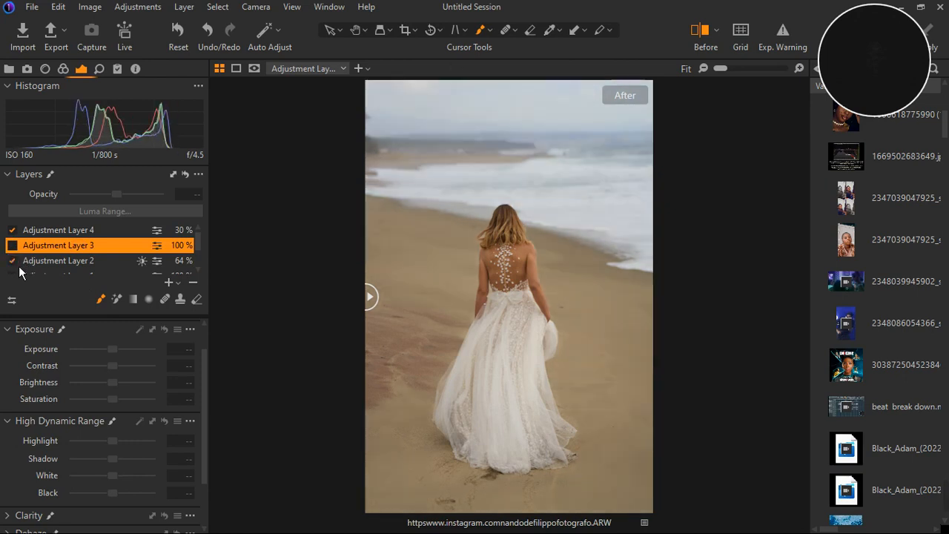
left_click(12, 245)
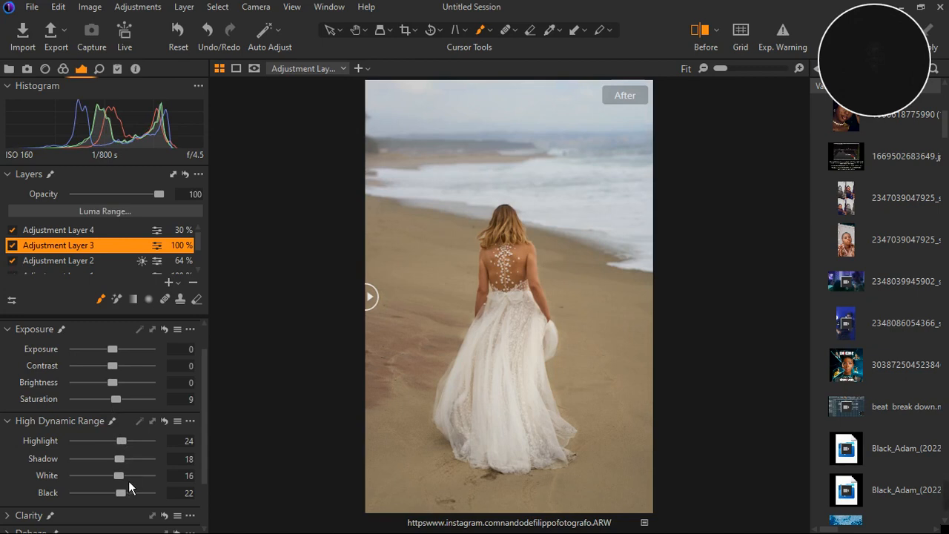
left_click_drag(125, 446, 125, 484)
mouse_move(128, 499)
left_mouse_down()
mouse_move(110, 511)
mouse_move(129, 498)
left_mouse_up()
left_click_drag(125, 464, 121, 464)
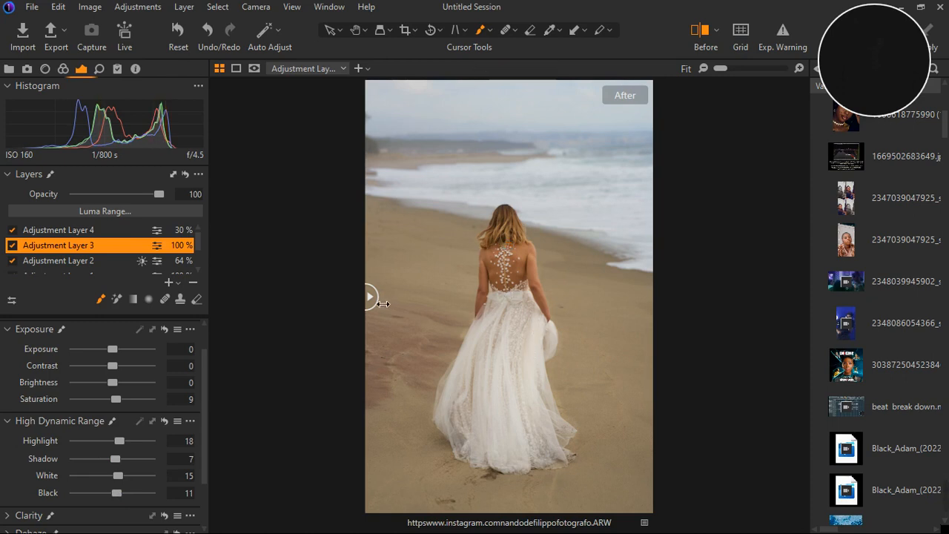
mouse_move(370, 296)
left_mouse_down()
mouse_move(670, 299)
mouse_move(357, 293)
left_mouse_up()
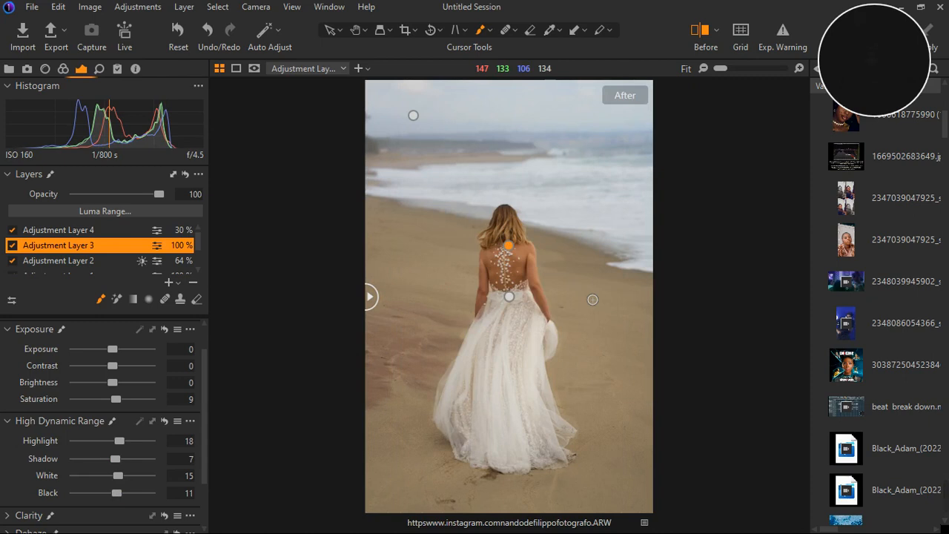